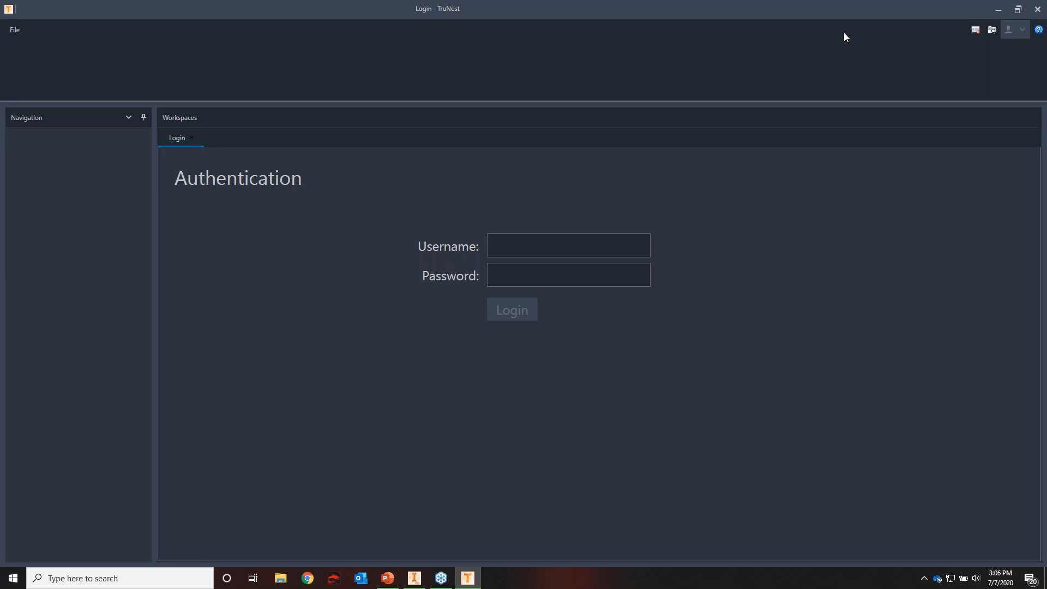
# Log in as admin with the account password, using the Admin group
pyautogui.click(623, 245)
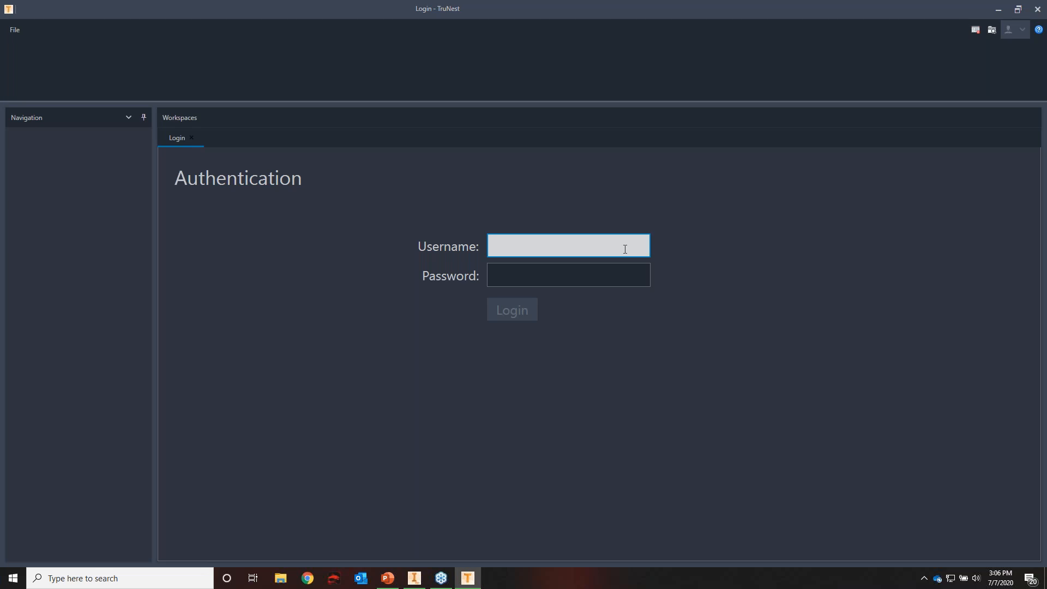
pyautogui.write('admin')
pyautogui.press('Tab')
pyautogui.write('admin')
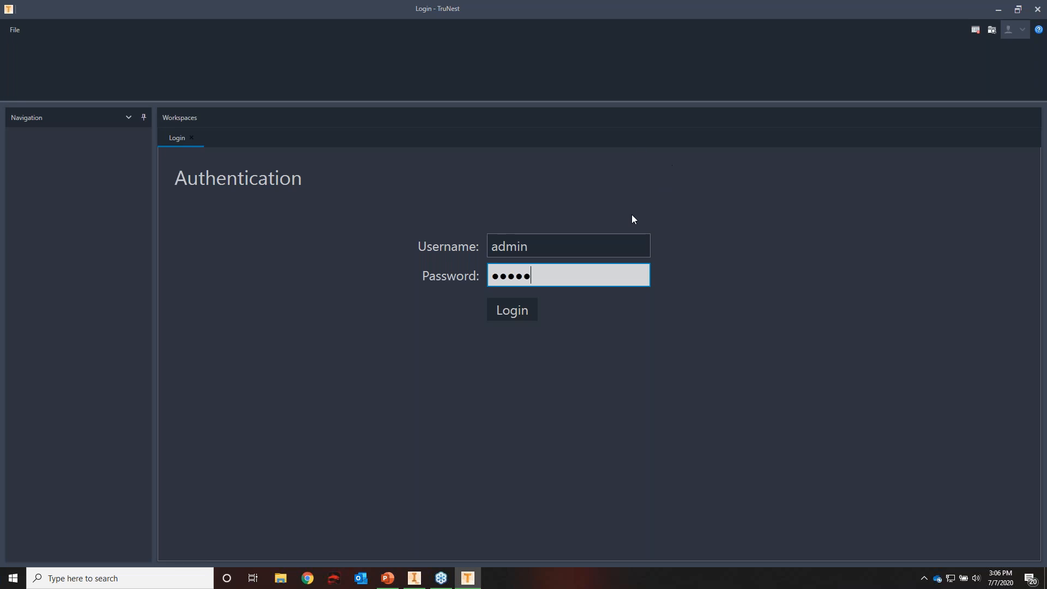
pyautogui.click(520, 305)
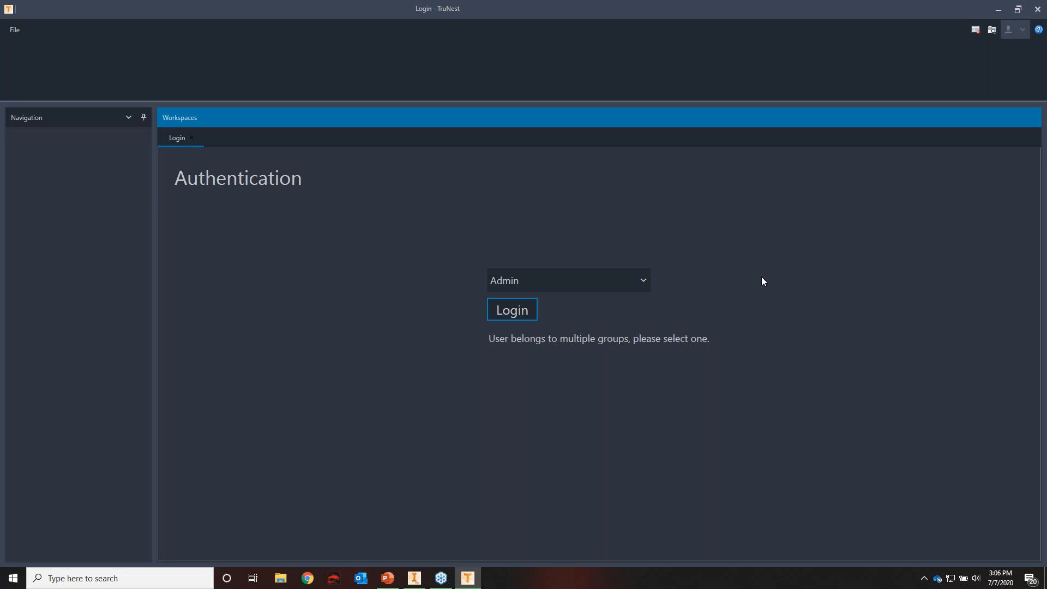
pyautogui.click(642, 281)
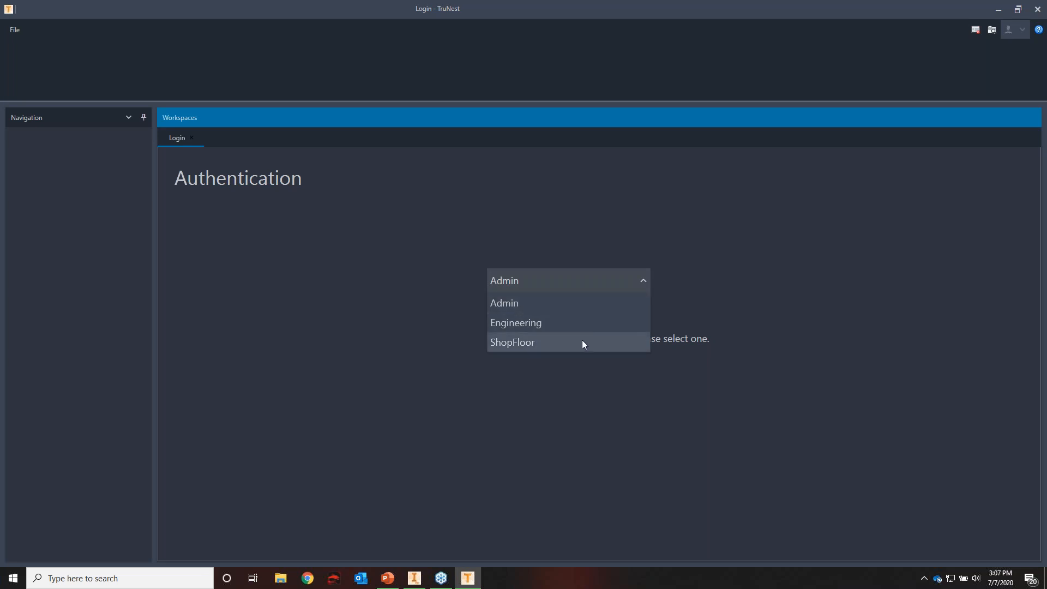
pyautogui.click(620, 283)
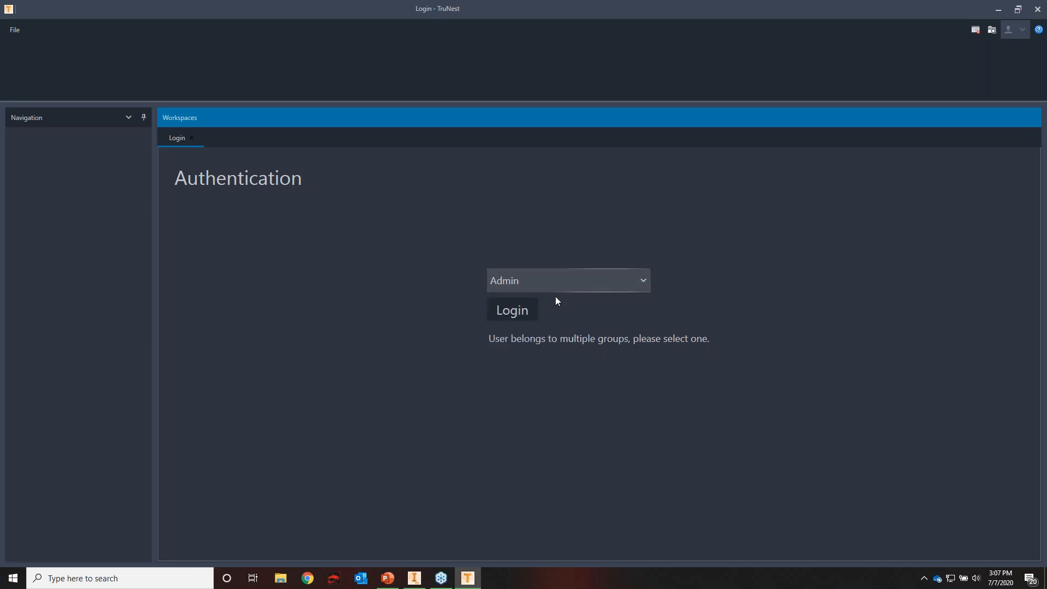
pyautogui.click(518, 316)
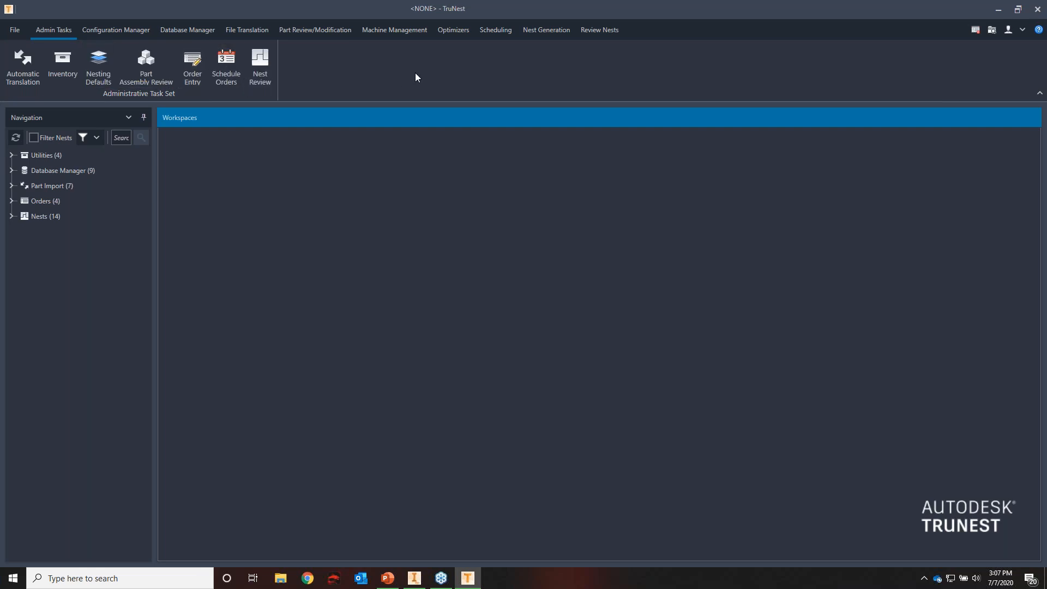
# Switch the user profile's group to Engineering
pyautogui.click(1010, 34)
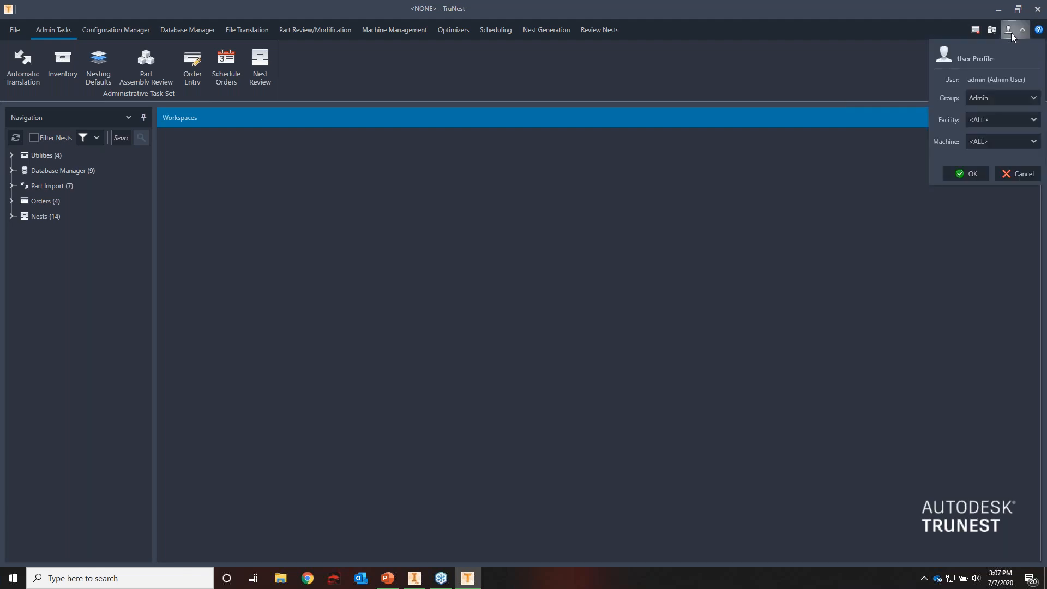
pyautogui.click(1016, 100)
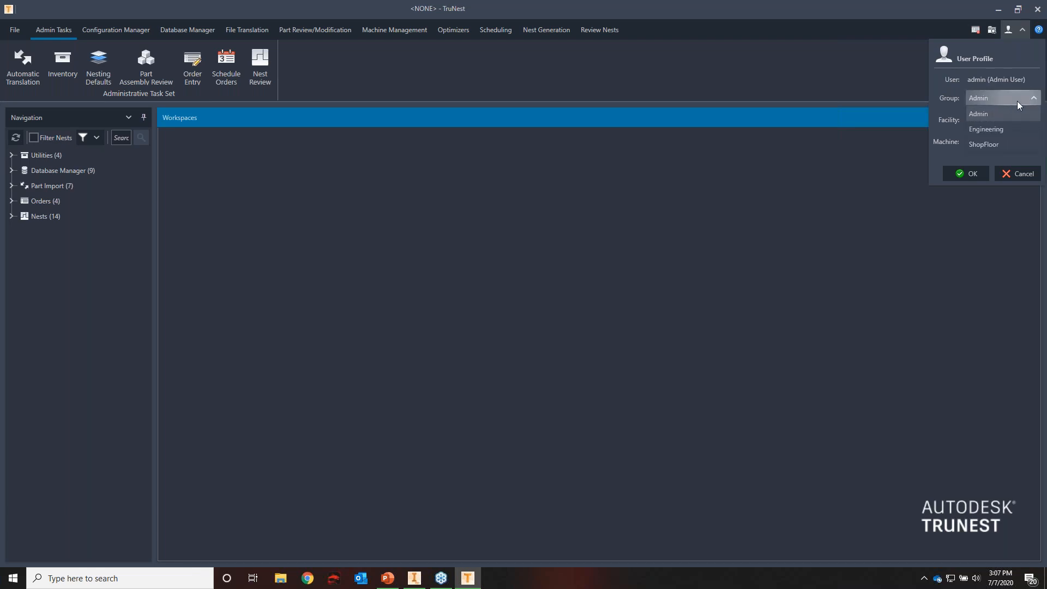
pyautogui.click(989, 129)
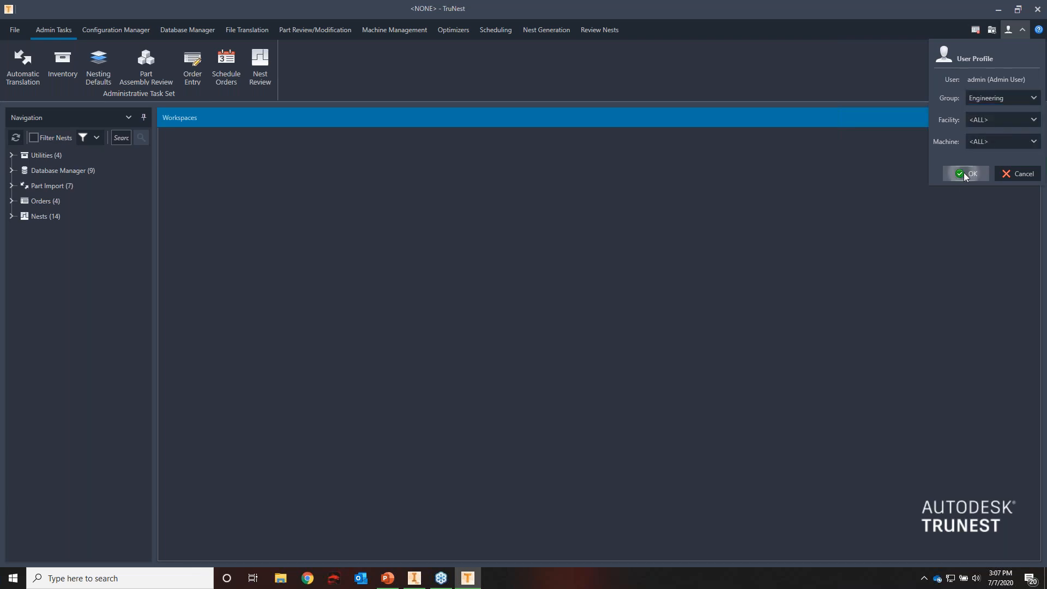
pyautogui.click(965, 174)
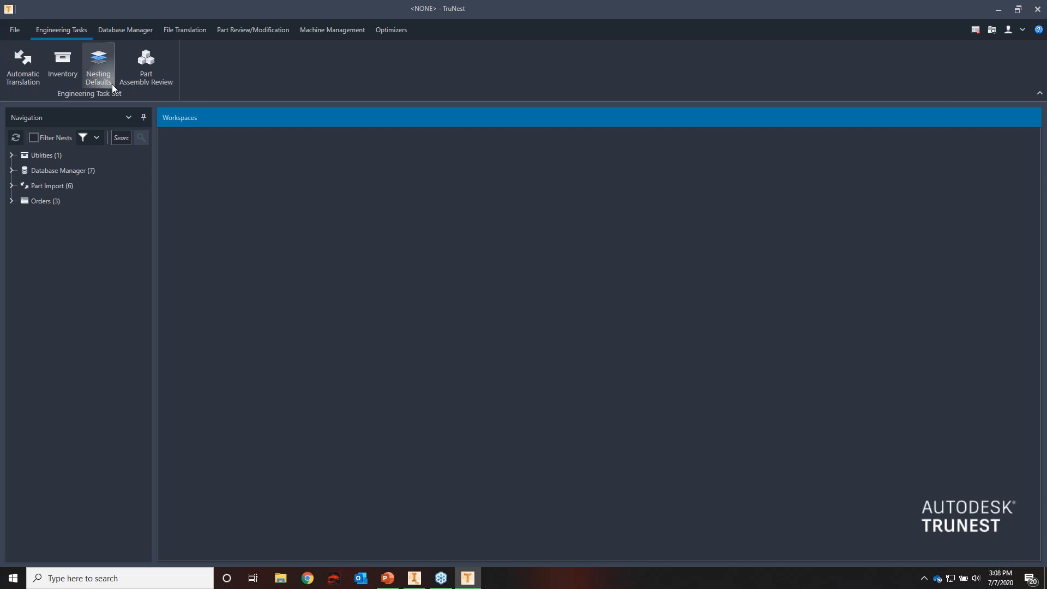
# Switch the user profile's group to ShopFloor
pyautogui.click(1023, 31)
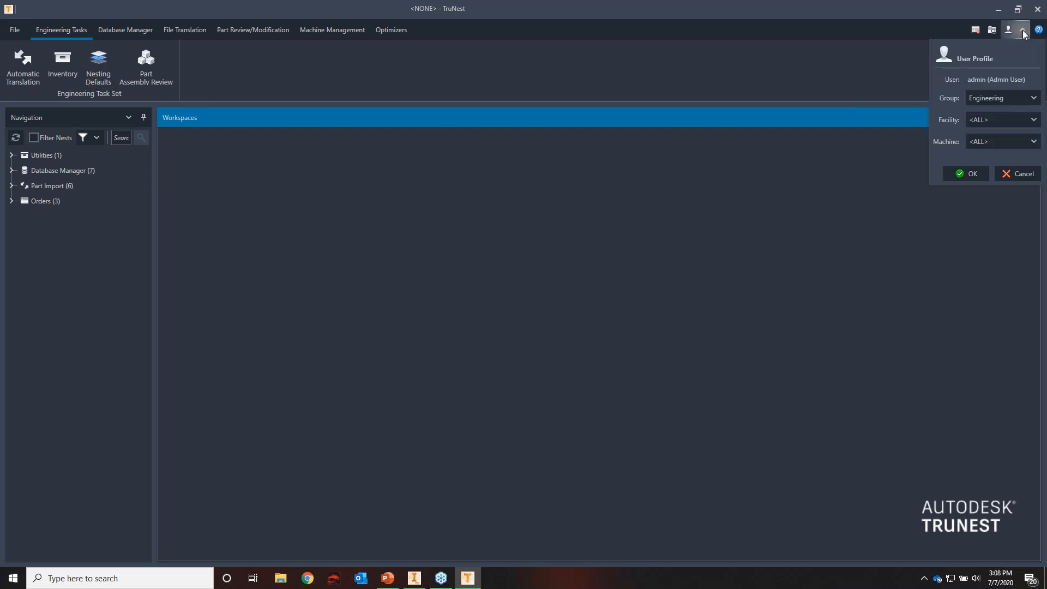
pyautogui.click(1006, 98)
pyautogui.click(1002, 144)
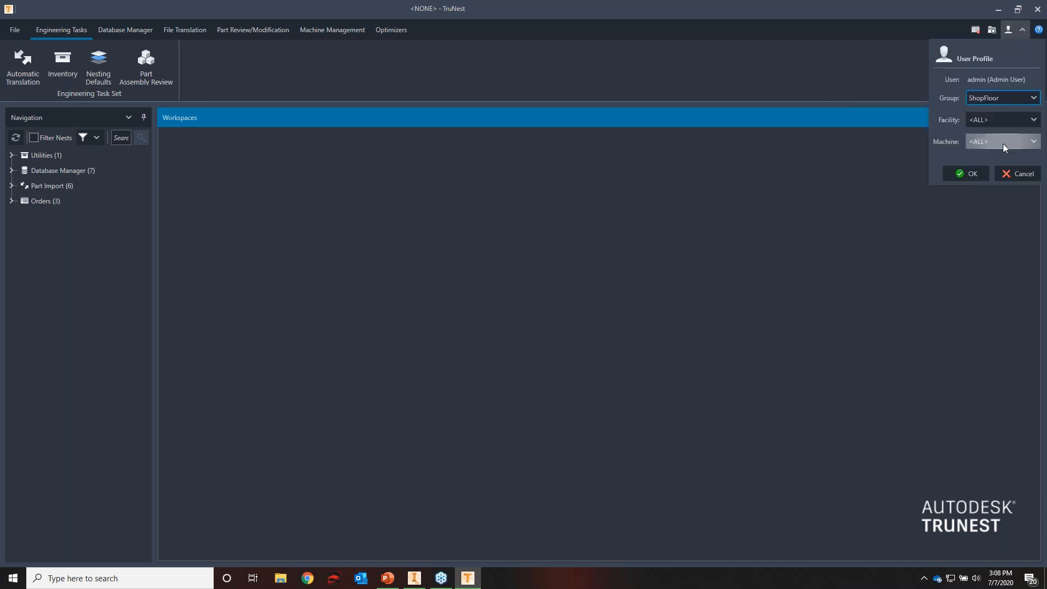
pyautogui.click(964, 174)
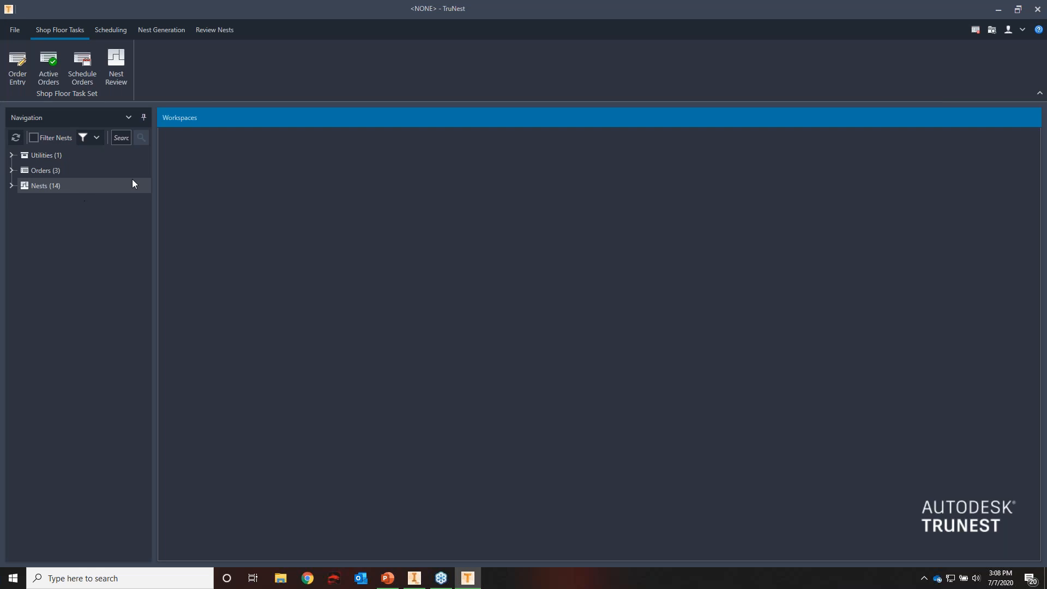
# Set the user profile's group back to Admin
pyautogui.click(1023, 25)
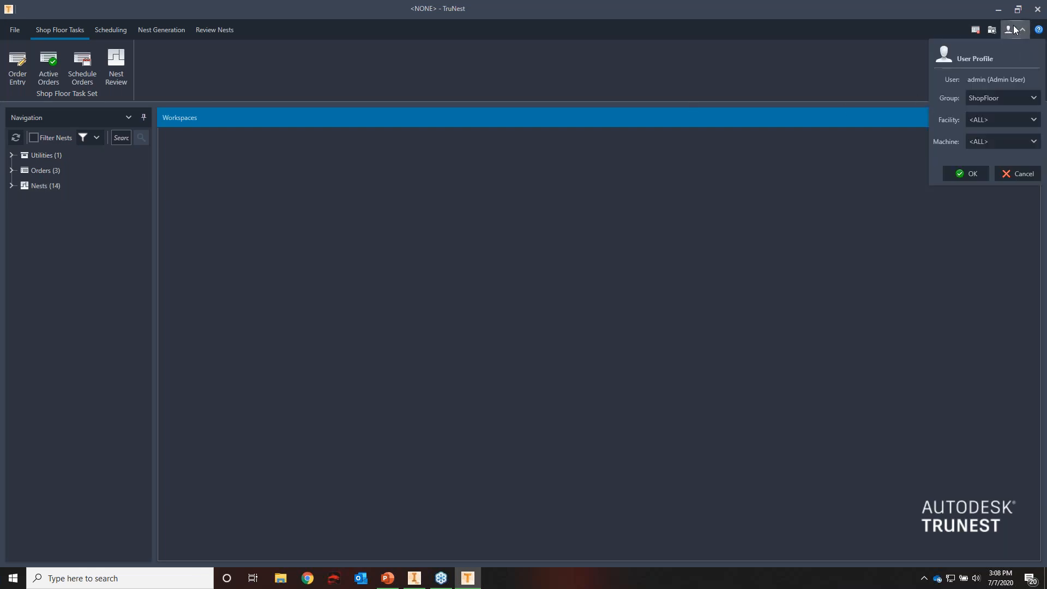
pyautogui.click(1008, 97)
pyautogui.click(992, 115)
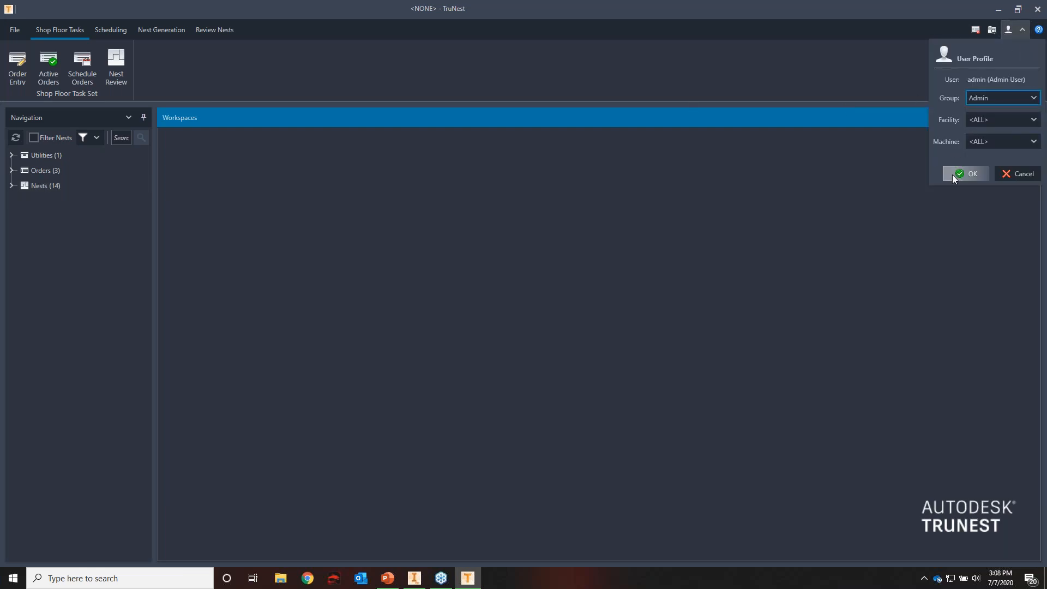
pyautogui.click(963, 174)
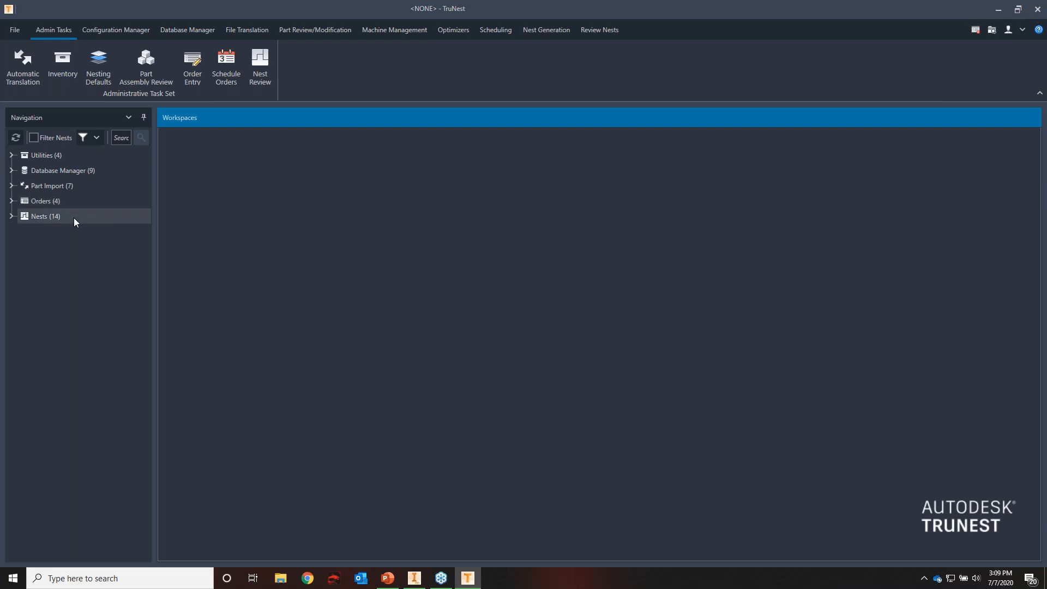
# Open Review Parametrics from the Part Import parametrics and enlarge the part shape list below the preview
pyautogui.click(13, 187)
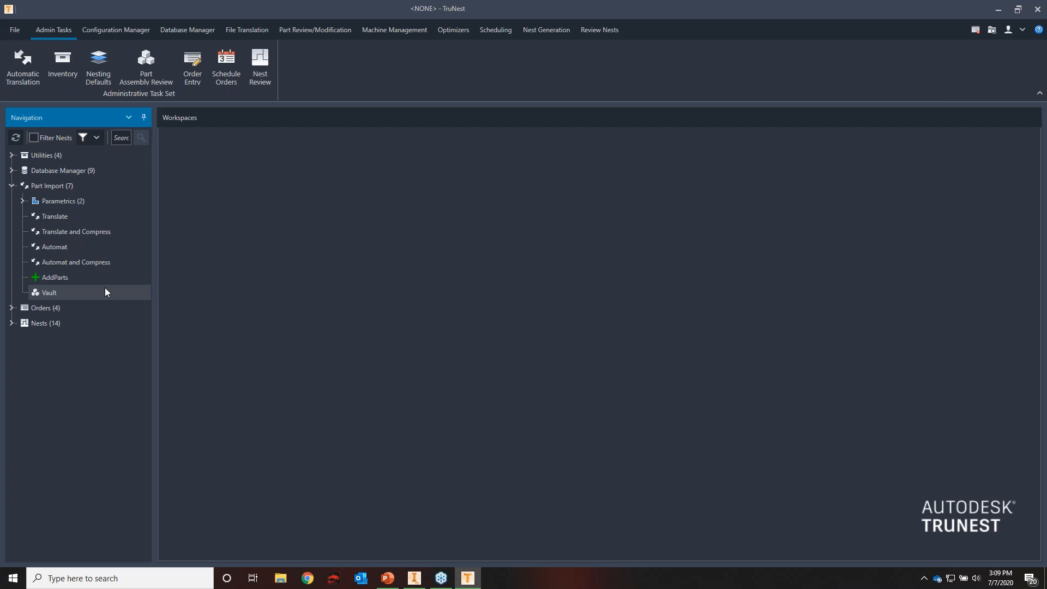
pyautogui.click(23, 200)
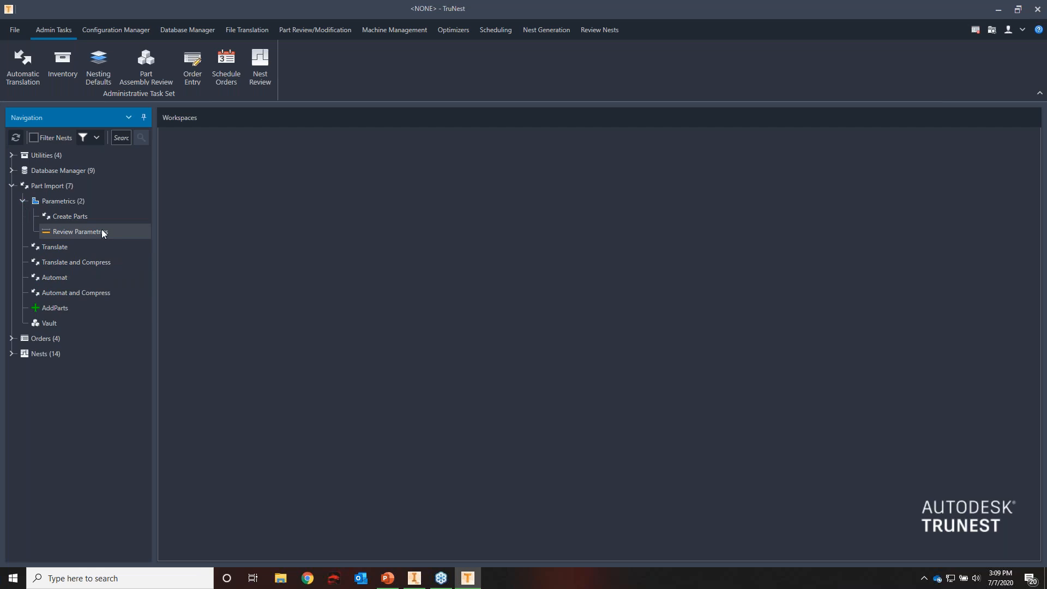
pyautogui.doubleClick(80, 232)
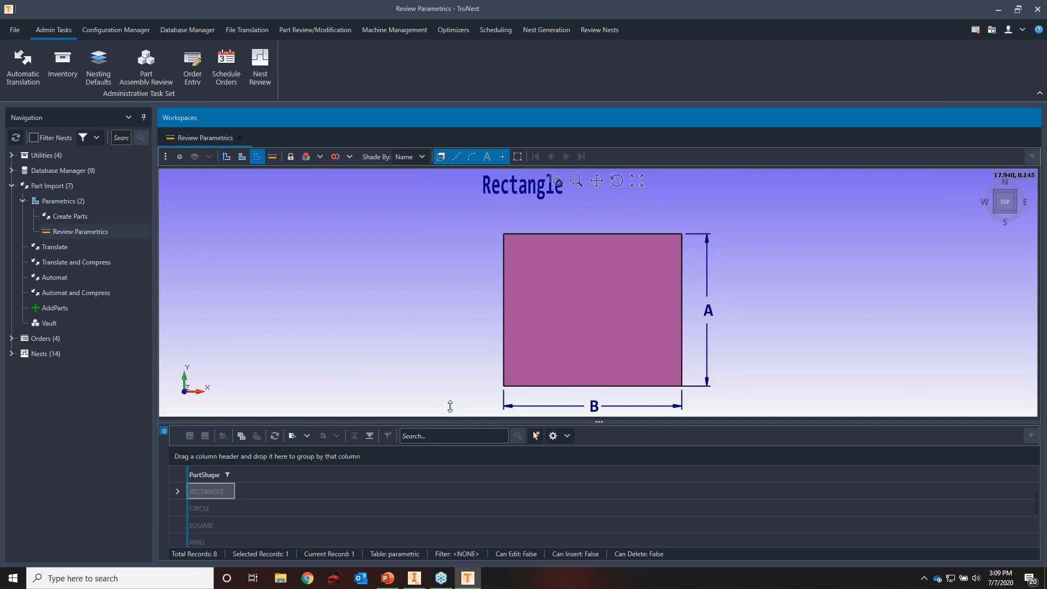
pyautogui.moveTo(450, 406); pyautogui.dragTo(451, 404)
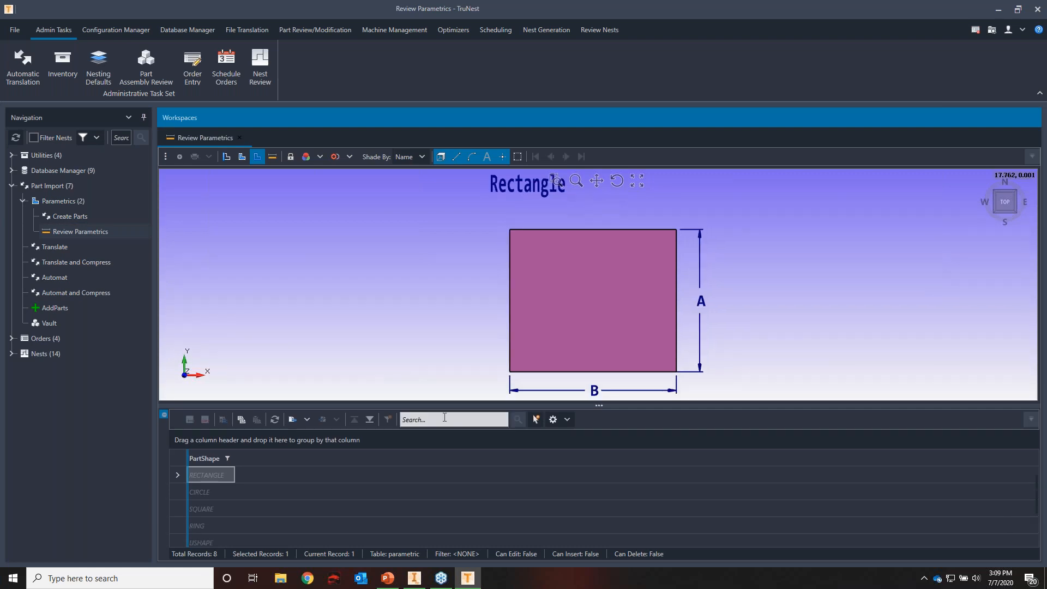
# Preview the Rectangle, Ring and Ushape parametric shapes, then close the review and collapse the Parametrics group
pyautogui.click(182, 490)
pyautogui.click(179, 475)
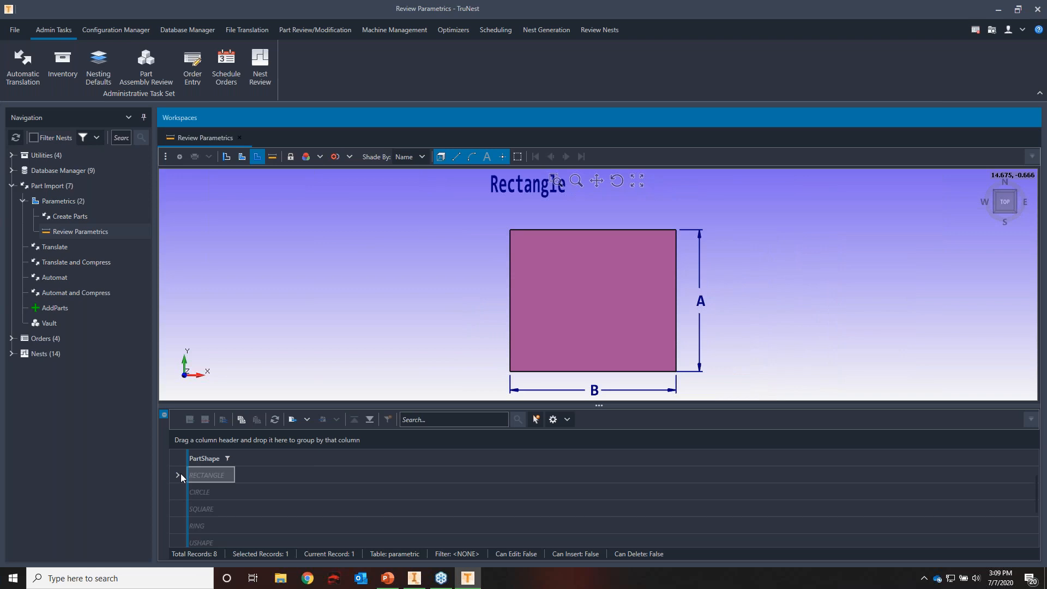
pyautogui.click(185, 527)
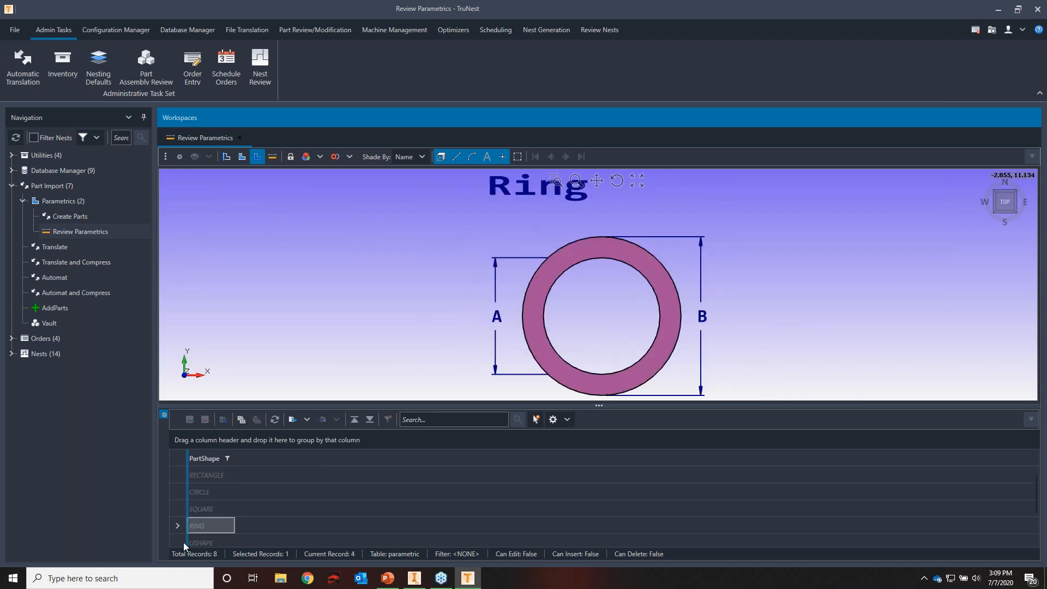
pyautogui.click(183, 542)
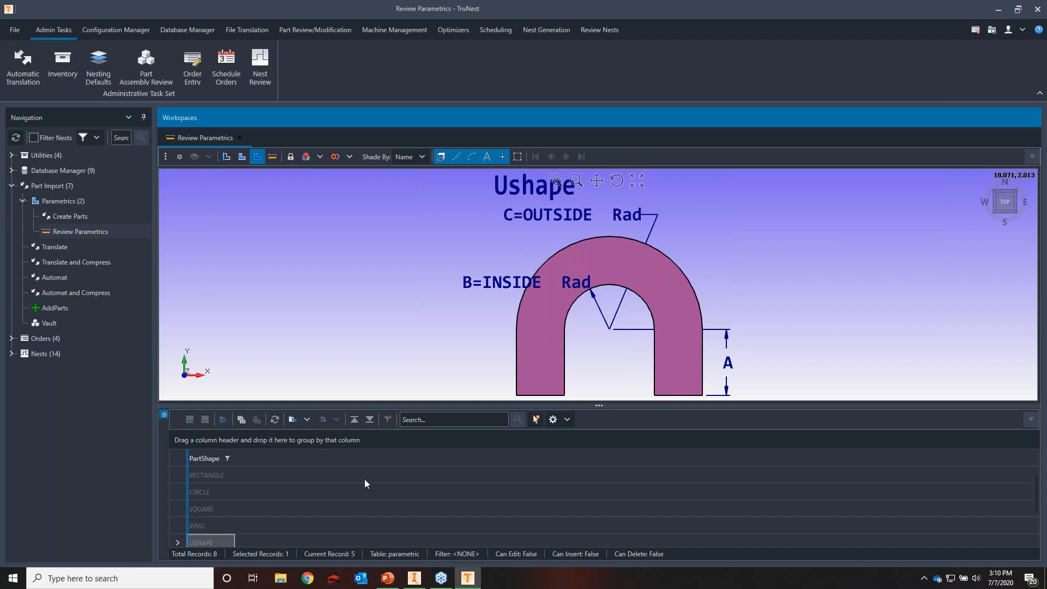
pyautogui.click(239, 137)
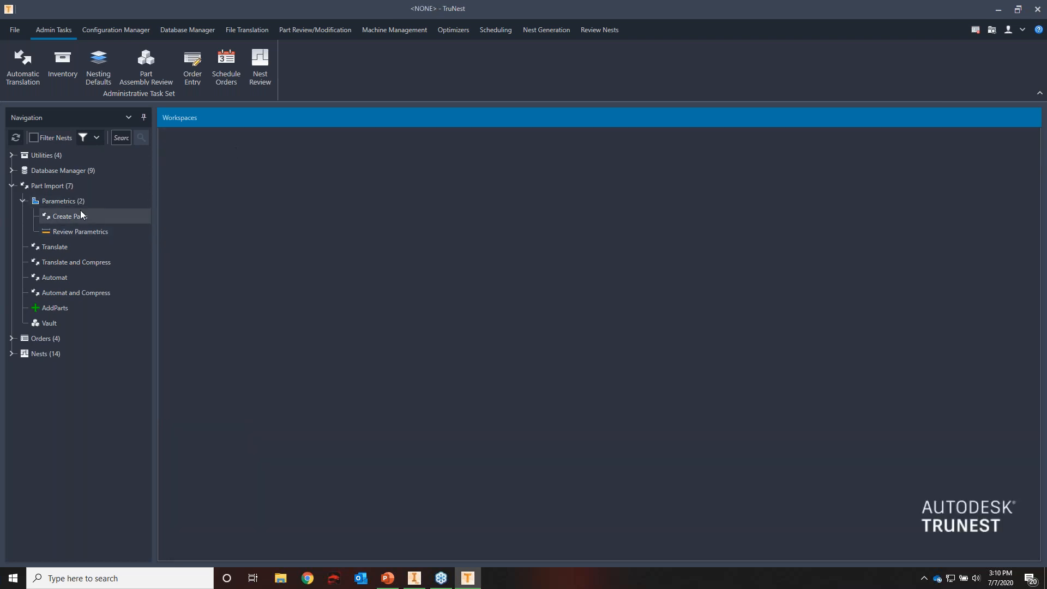
pyautogui.click(23, 200)
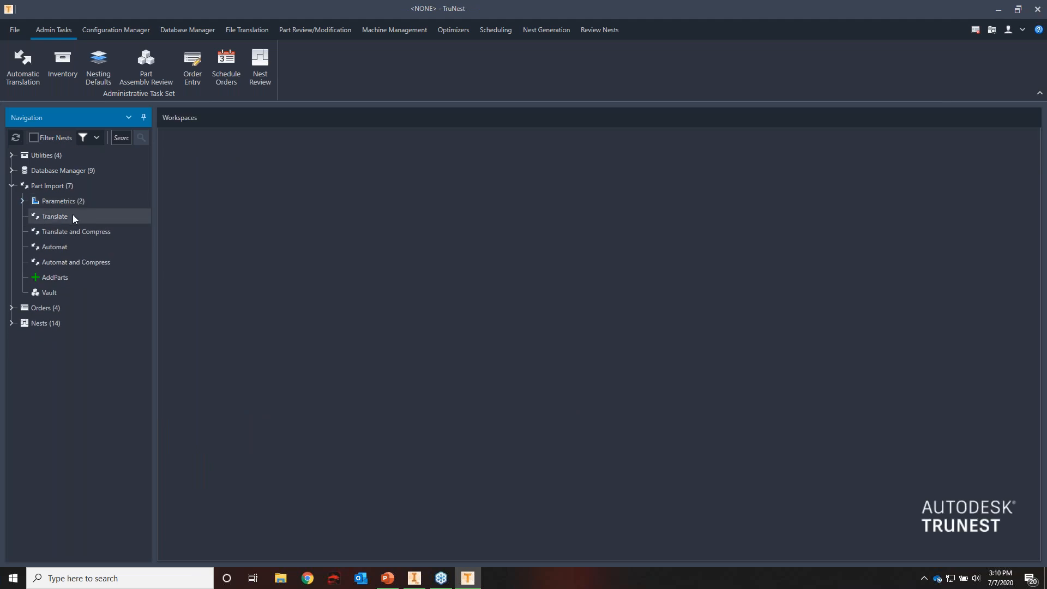
# View the Translate and Automat workspaces for part import
pyautogui.click(73, 217)
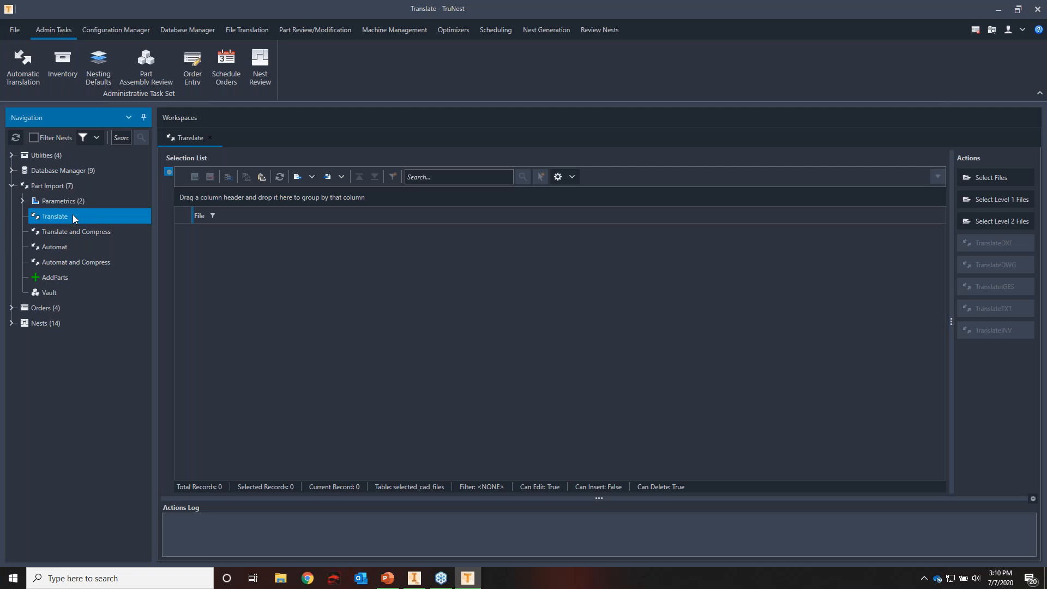
pyautogui.click(64, 251)
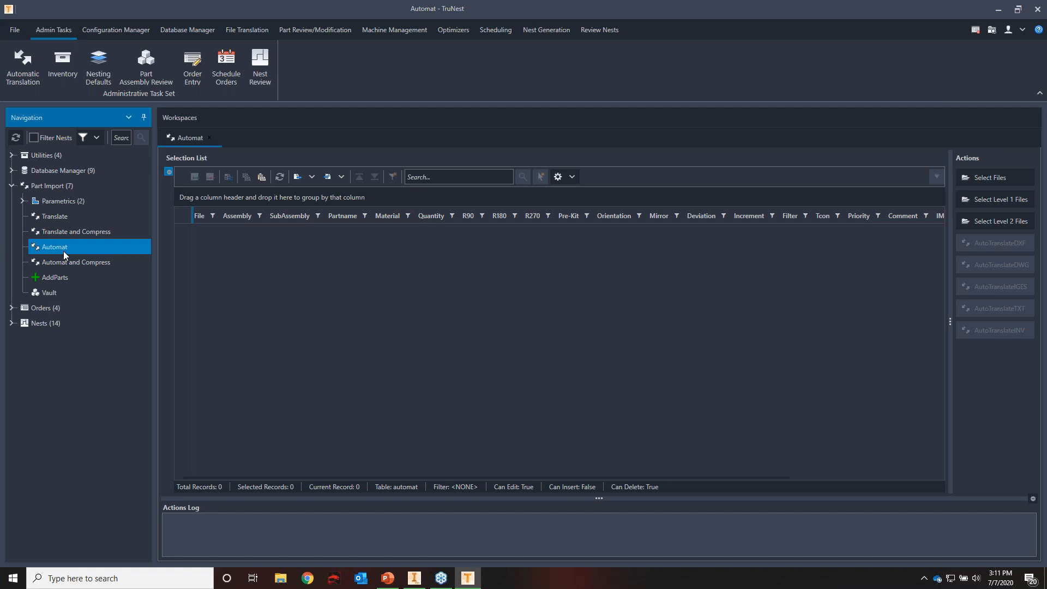
# Download the SAMPLEPARTS assembly's parts from the THORN vault on localhost, logging in with the Administrator vault account
pyautogui.click(73, 293)
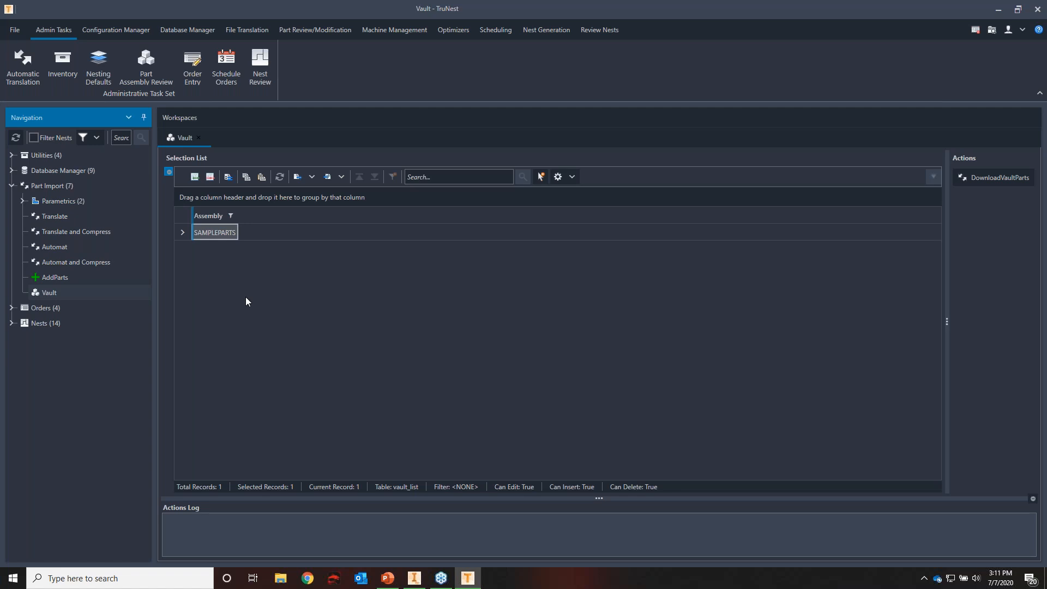
pyautogui.click(183, 233)
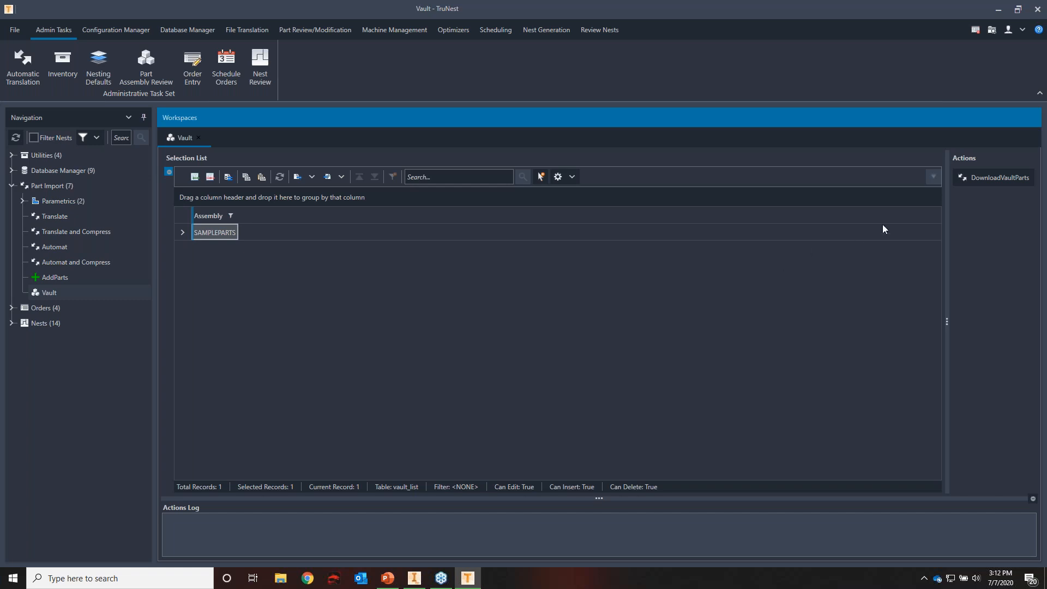
pyautogui.click(981, 180)
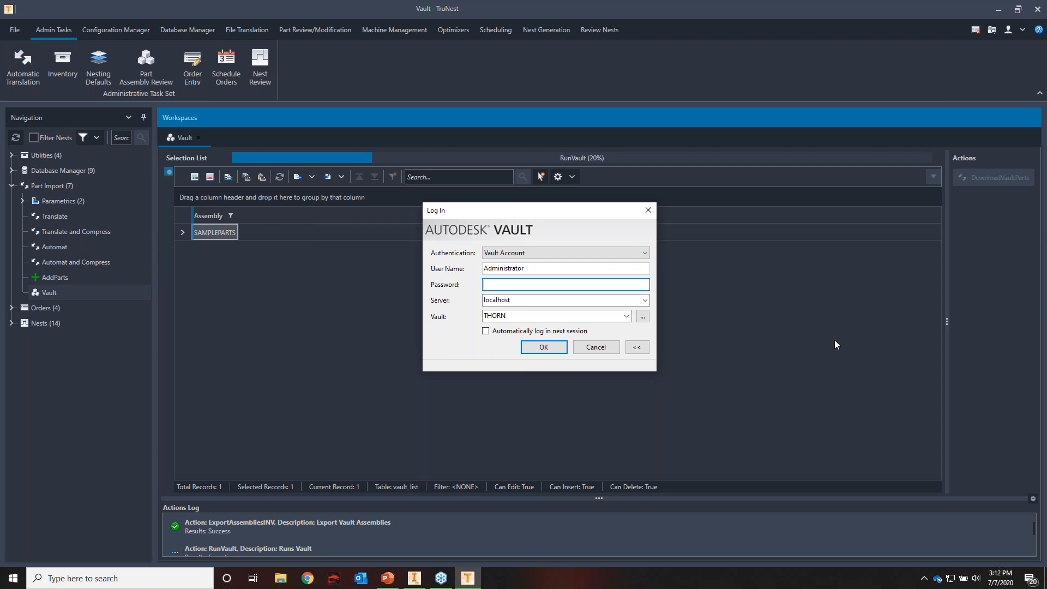
pyautogui.moveTo(528, 213); pyautogui.dragTo(538, 214)
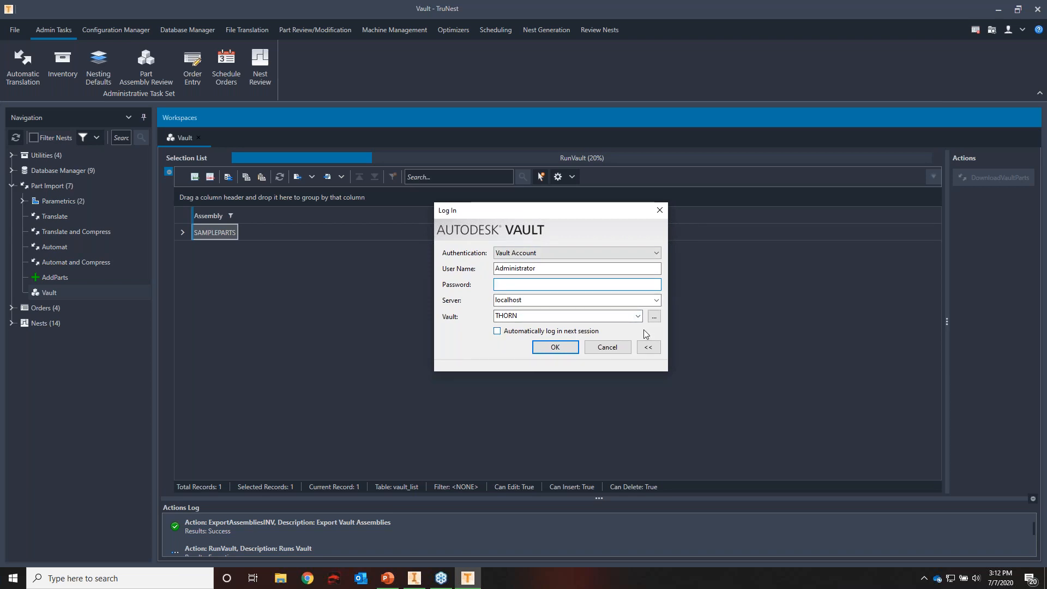
pyautogui.click(562, 350)
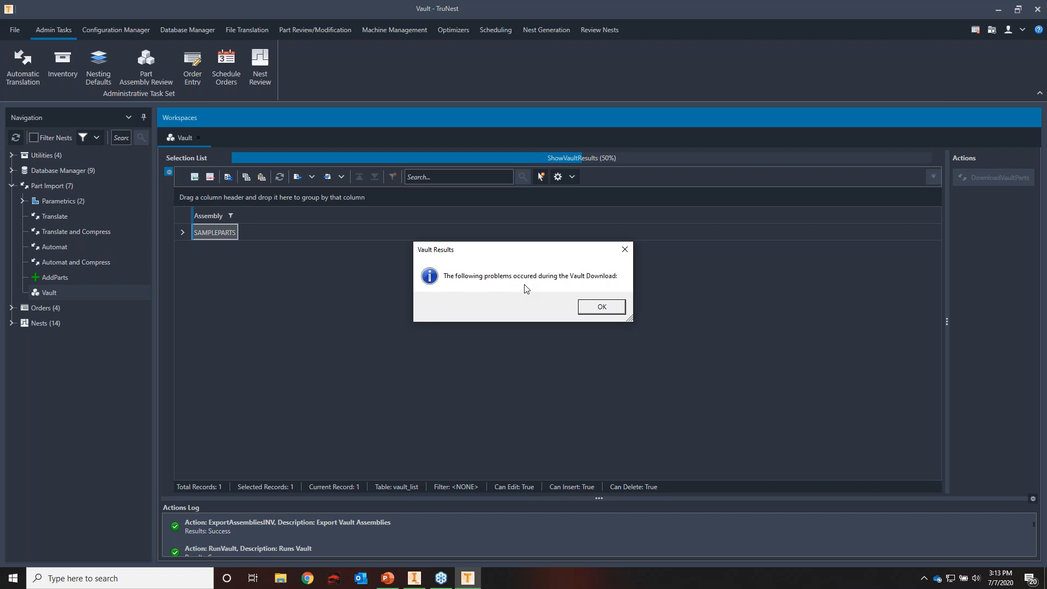
pyautogui.click(604, 309)
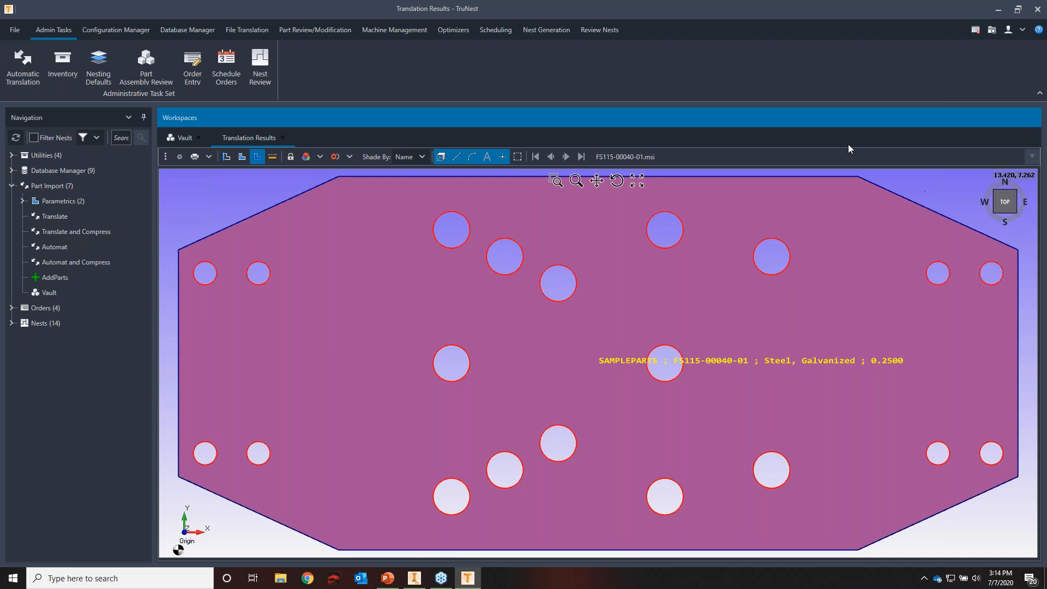
pyautogui.click(565, 157)
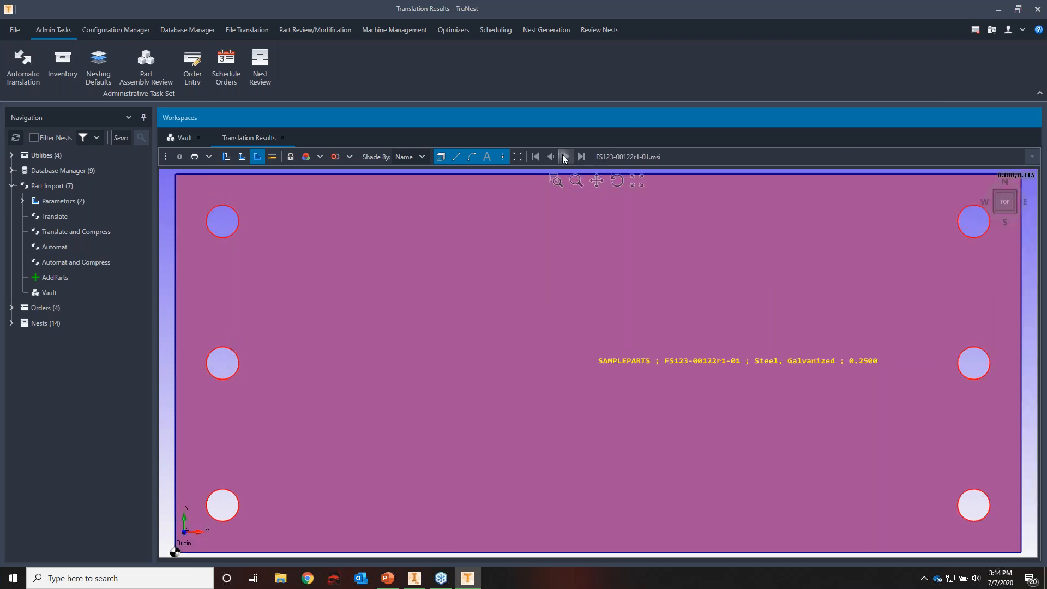
pyautogui.click(564, 157)
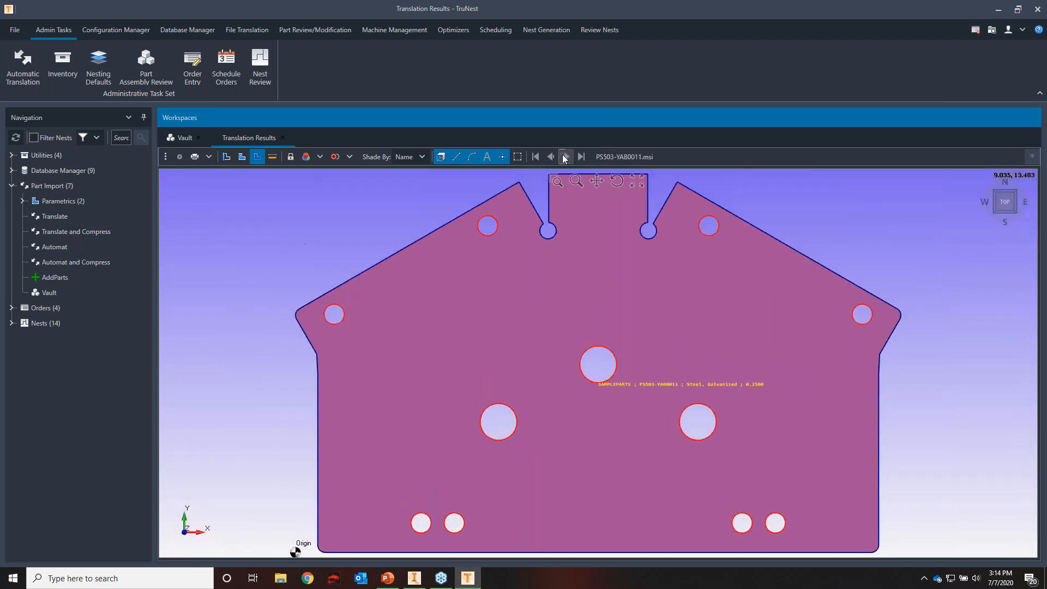
# Continue stepping through the translated part drawings from PS503-YAB0011 to TU-007633-4SX
pyautogui.click(565, 157)
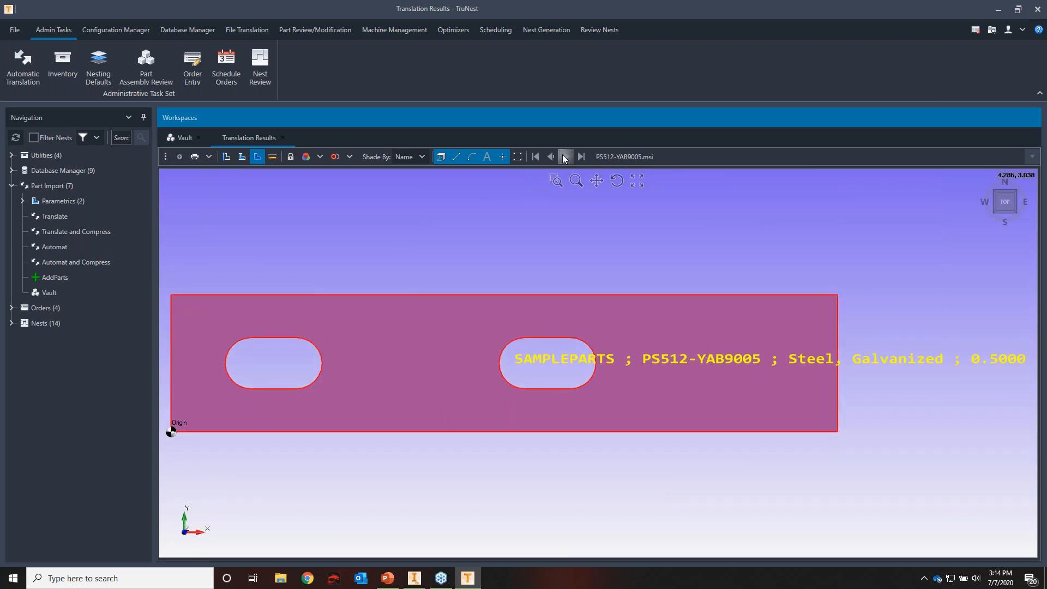
pyautogui.click(565, 157)
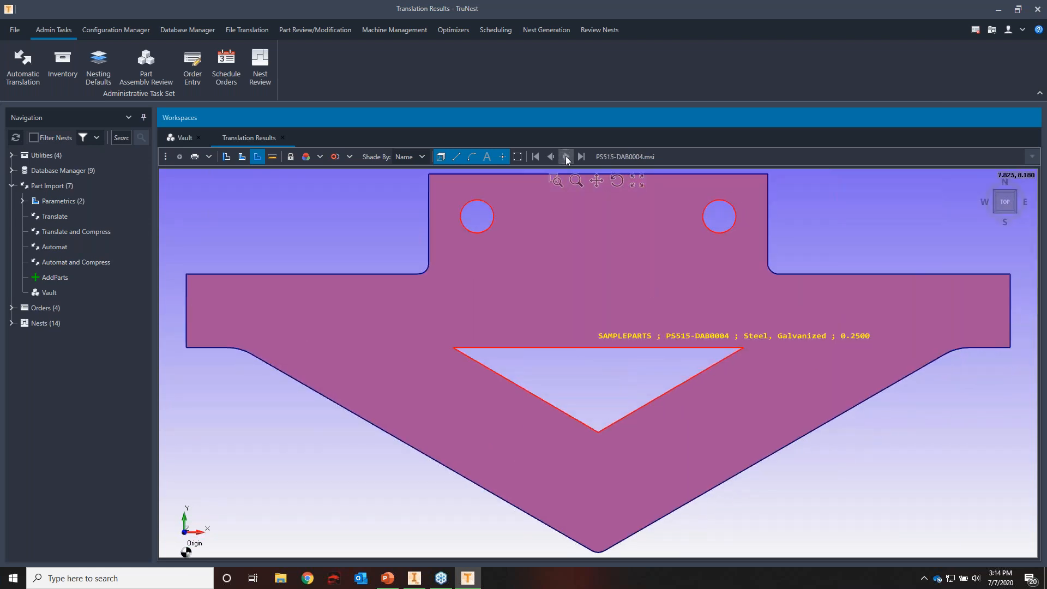
pyautogui.click(565, 157)
pyautogui.click(565, 157)
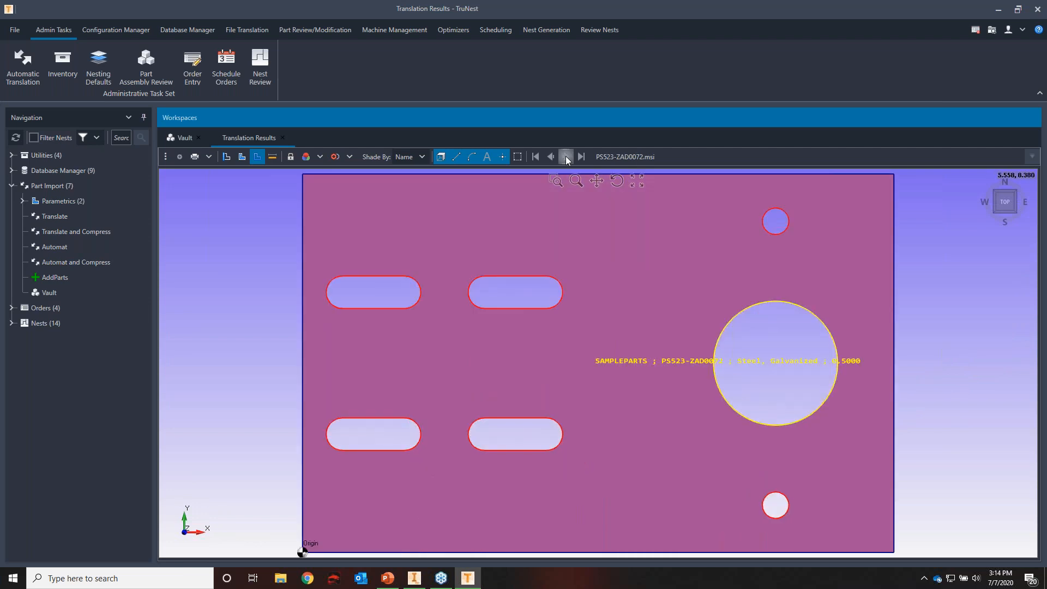
pyautogui.click(565, 158)
pyautogui.click(565, 156)
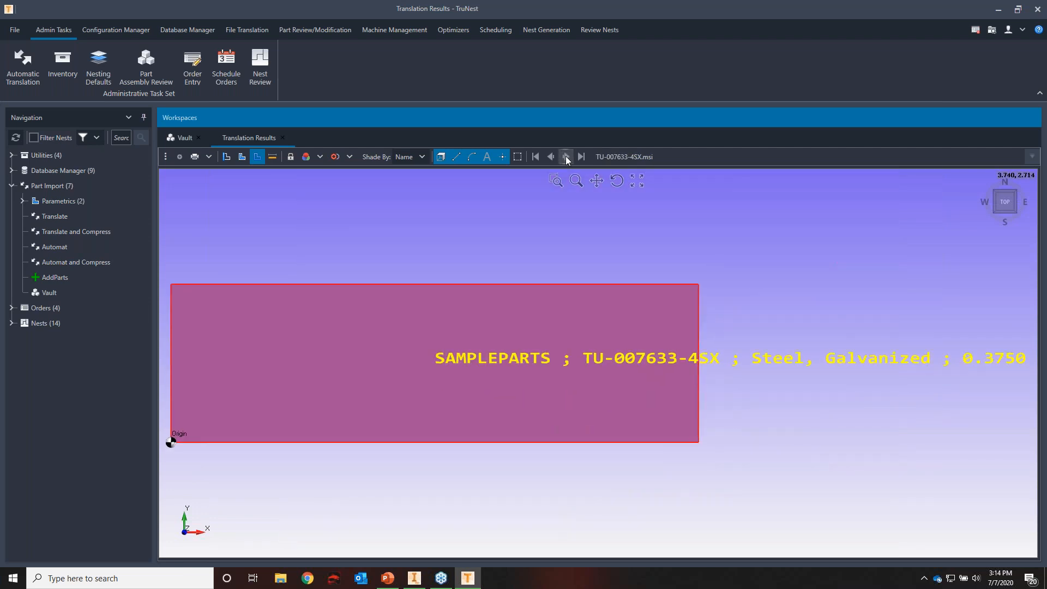
# Close the Translation Results and Vault workspaces and collapse the Part Import group
pyautogui.click(283, 138)
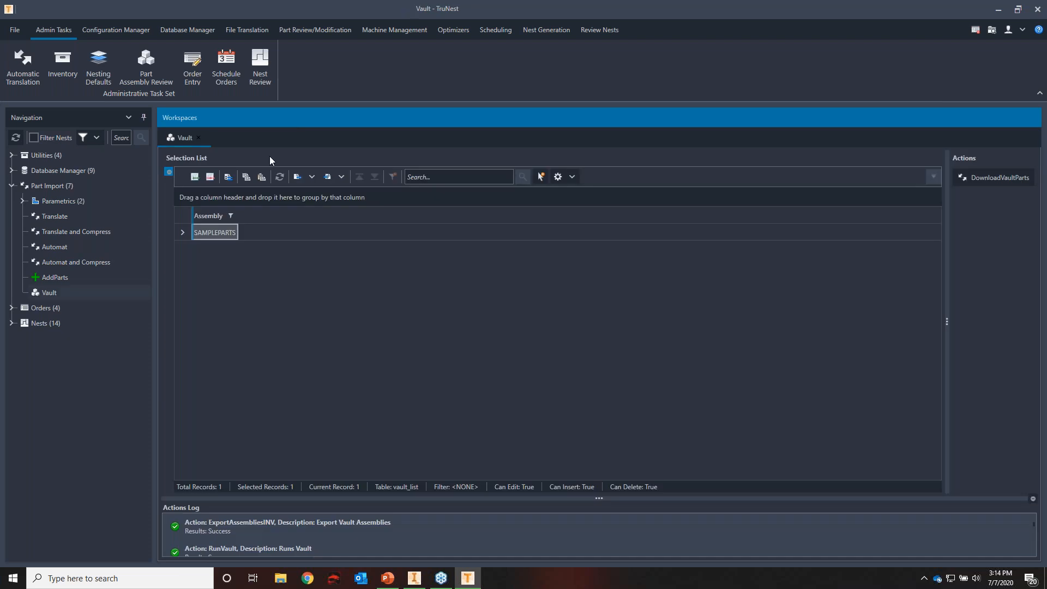
pyautogui.click(198, 138)
pyautogui.click(9, 190)
pyautogui.click(11, 186)
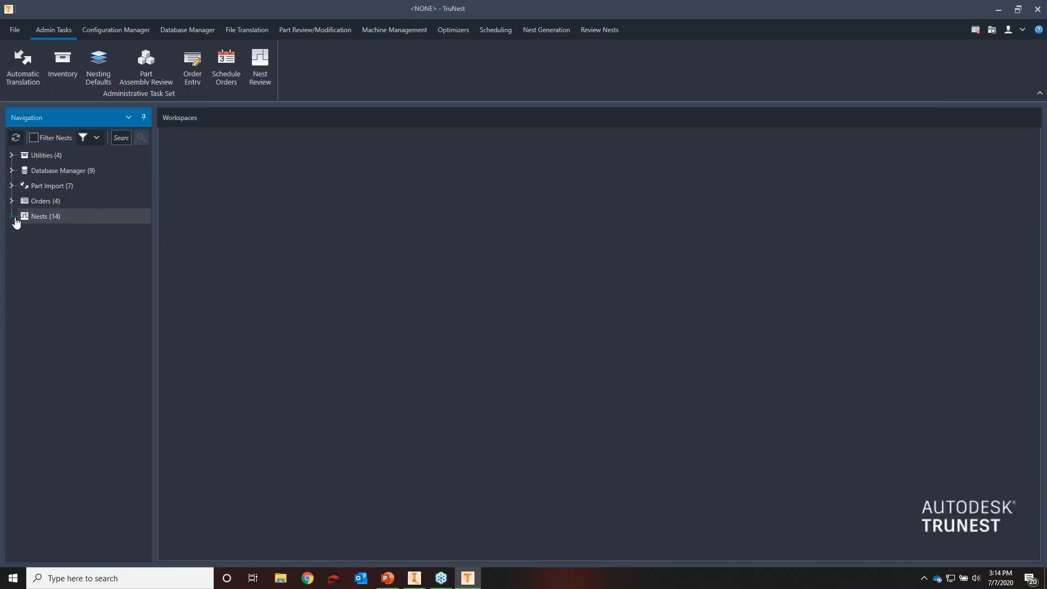
# Open Order Entry from the Orders group and filter the parts by the SAMPLEPLASMA assembly
pyautogui.click(11, 201)
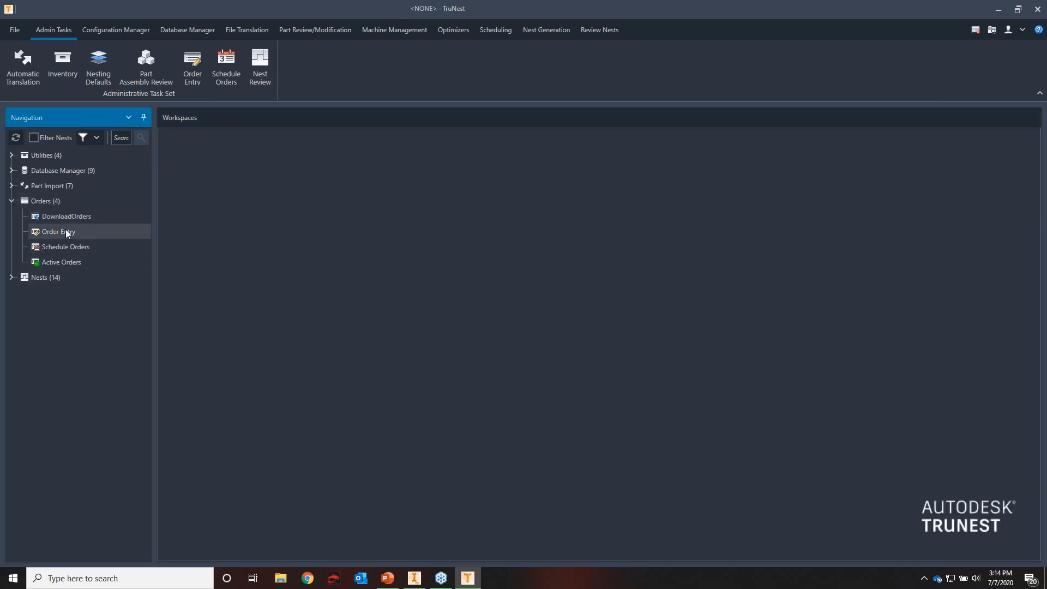
pyautogui.doubleClick(83, 238)
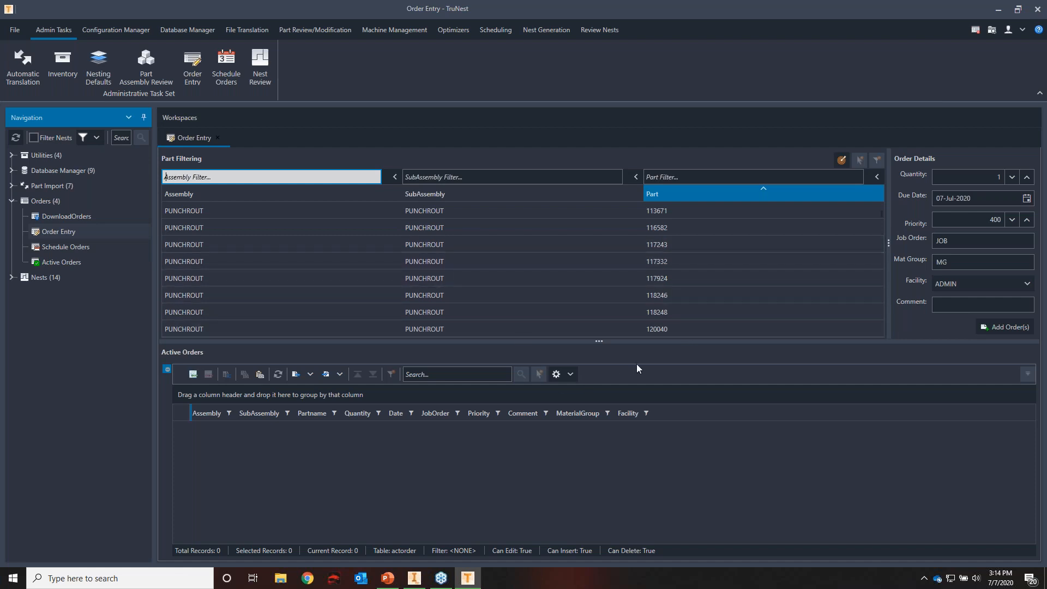
pyautogui.click(327, 178)
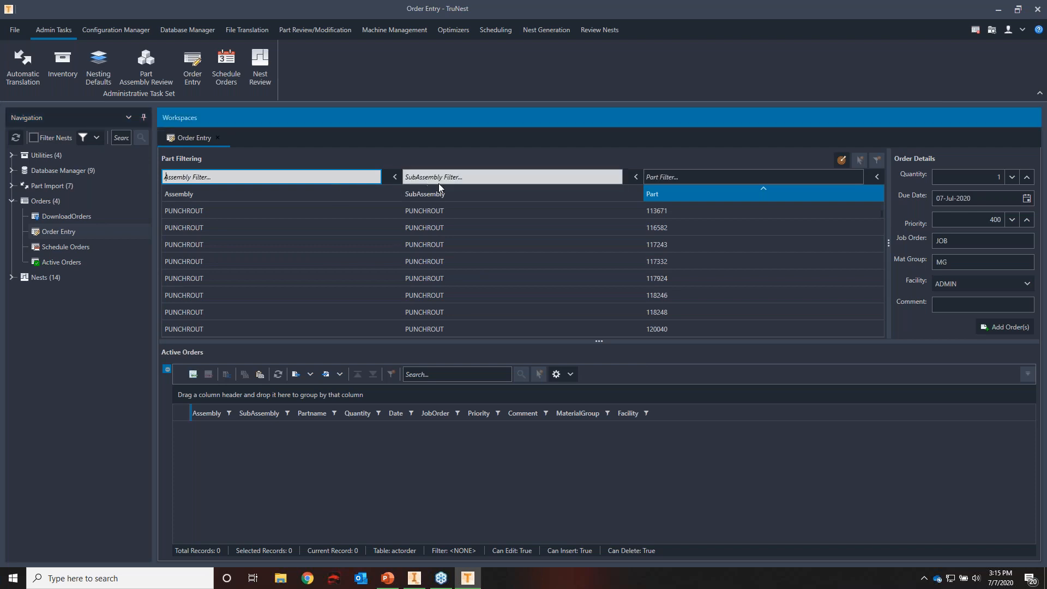
pyautogui.click(757, 177)
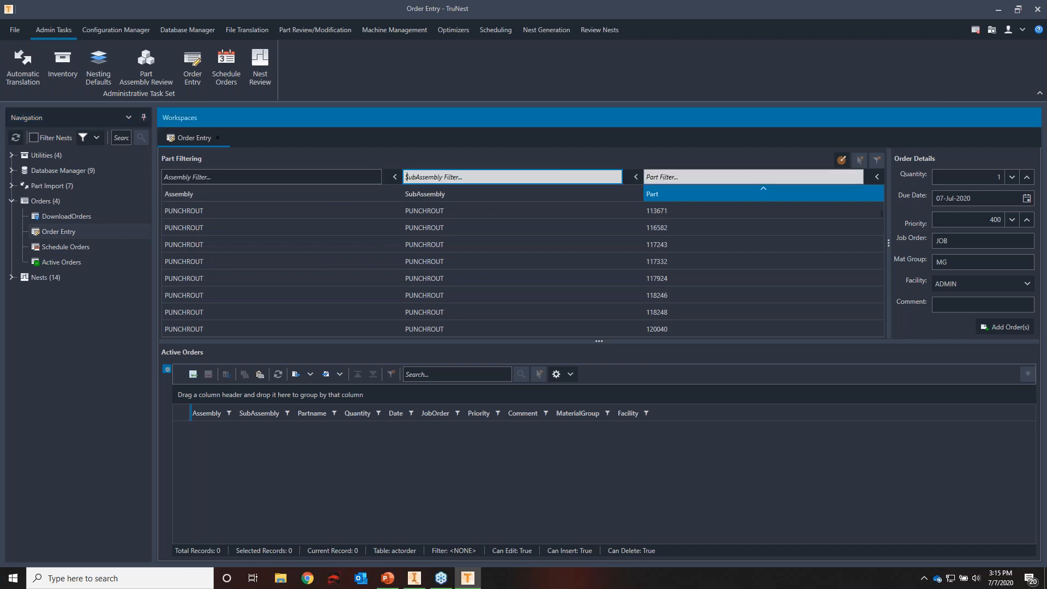
pyautogui.click(356, 177)
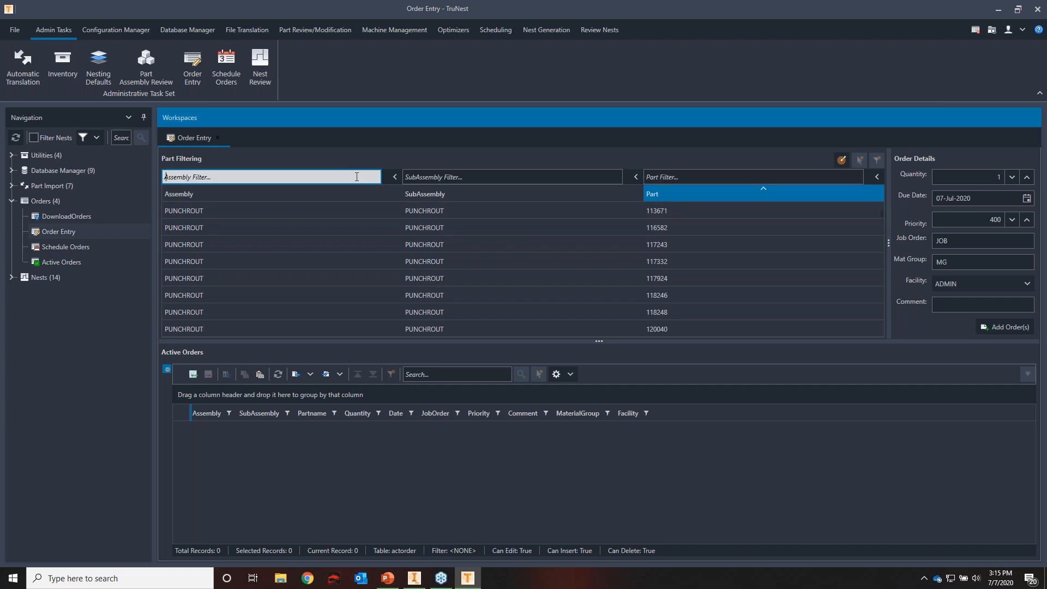
pyautogui.write('samplepla')
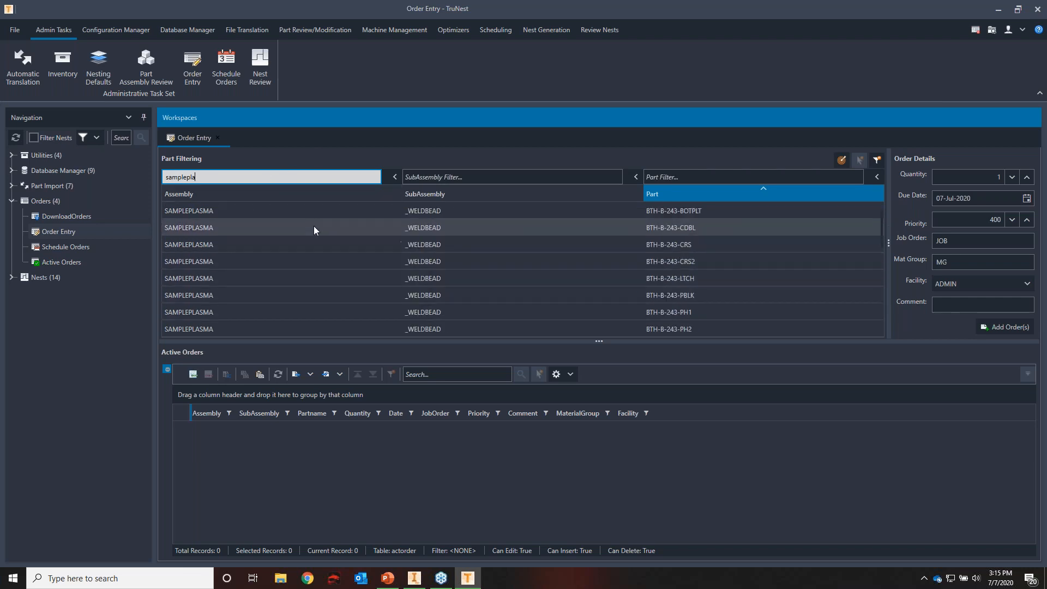
pyautogui.click(391, 178)
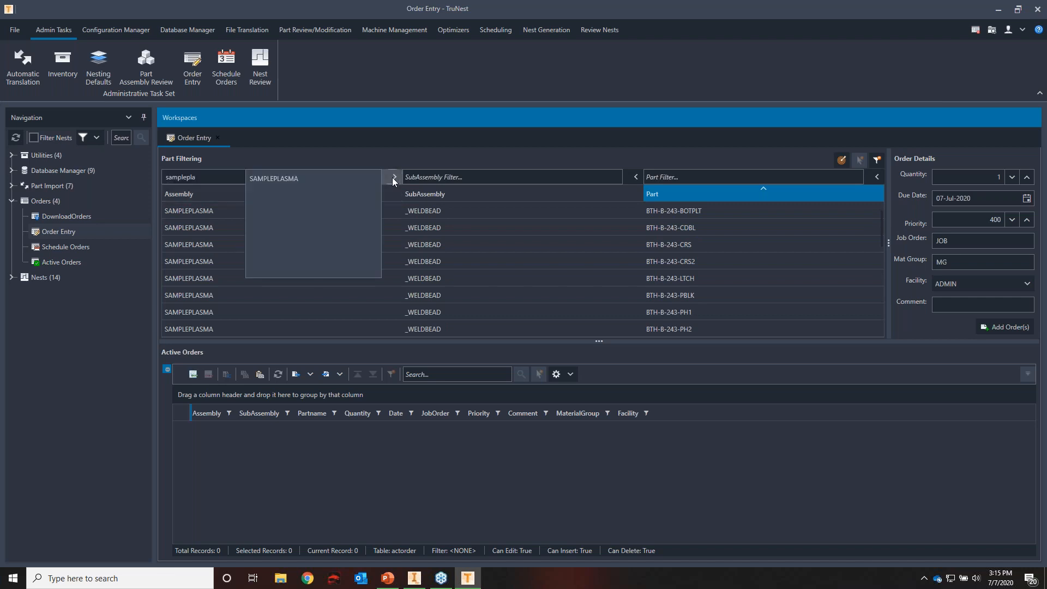
pyautogui.click(283, 177)
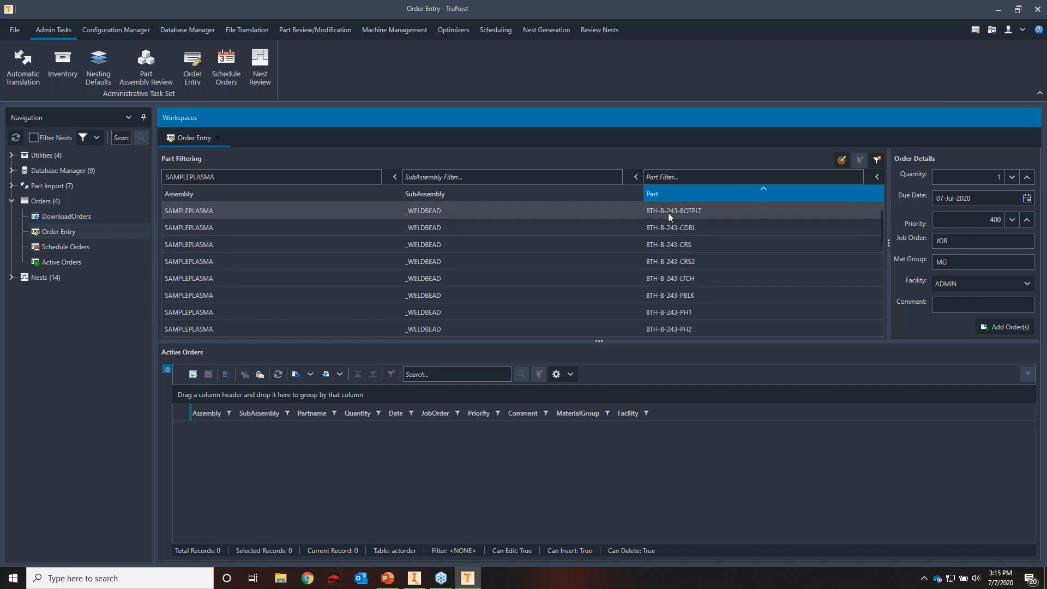
# Set the order quantity to 10 and the due date to 09-Jul-2020
pyautogui.click(993, 178)
pyautogui.write('10')
pyautogui.click(994, 199)
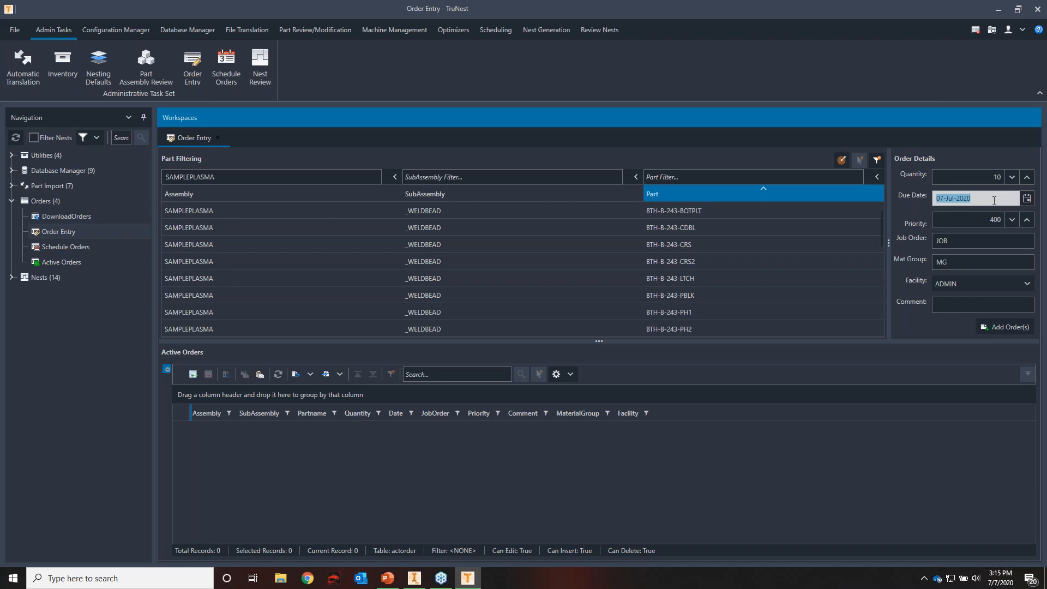
pyautogui.click(1026, 199)
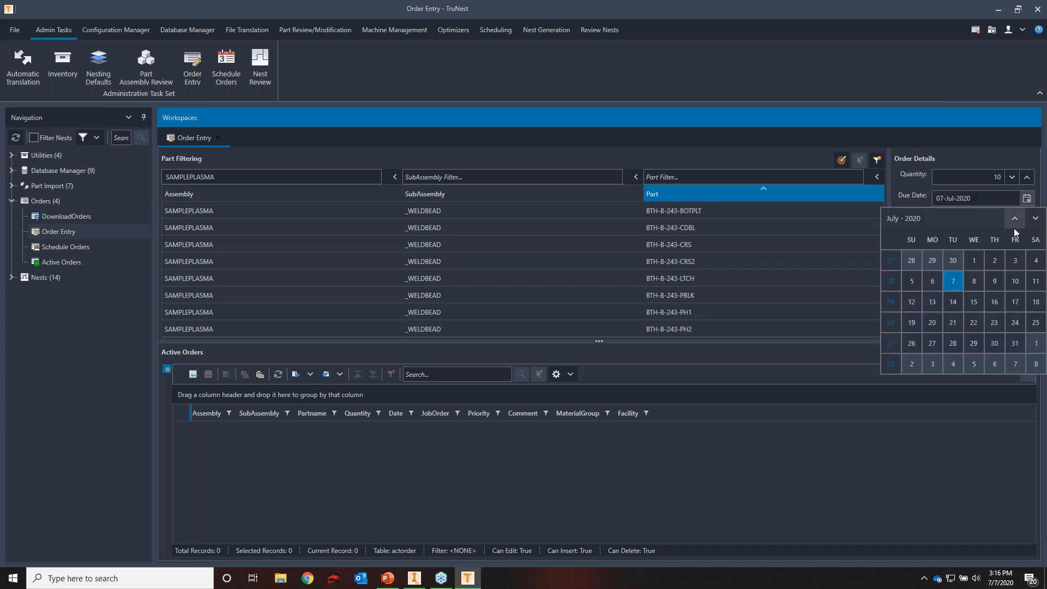
pyautogui.click(999, 287)
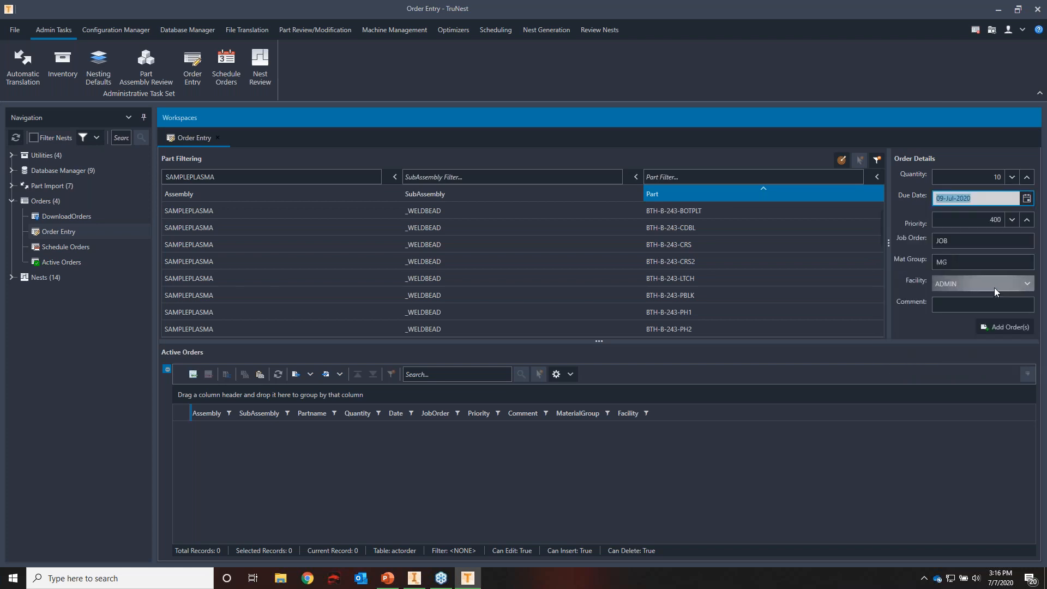
# Set the priority to 401, enter the job order number, and add the orders for the filtered SAMPLEPLASMA parts
pyautogui.click(984, 226)
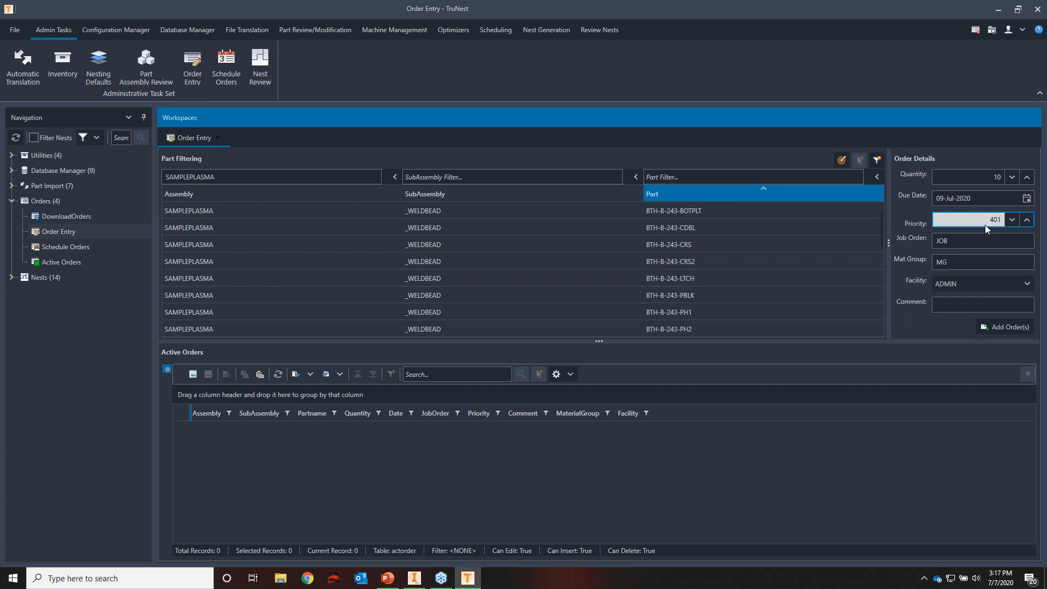
pyautogui.click(972, 241)
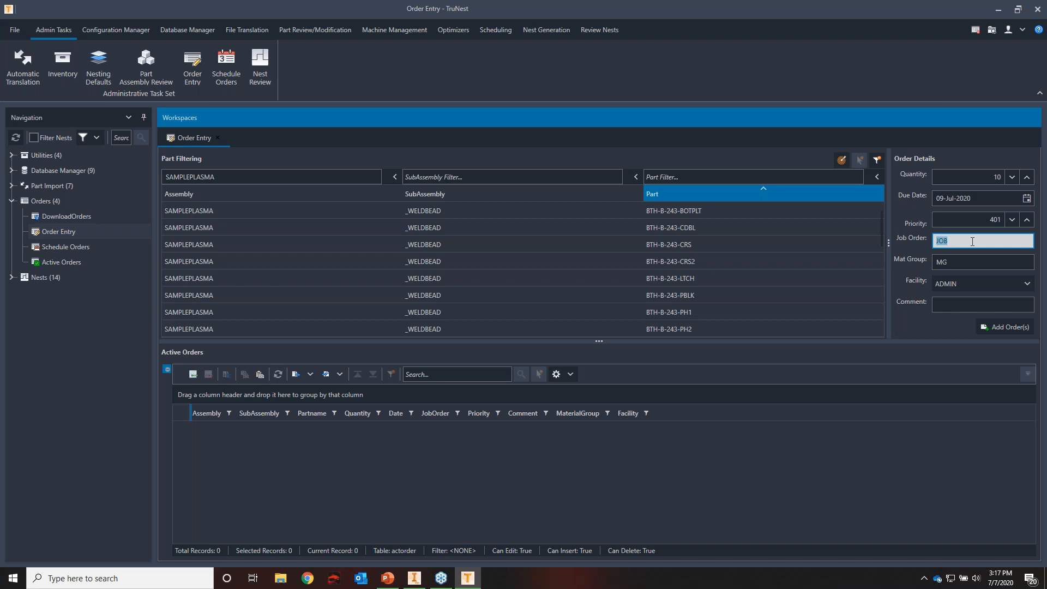
pyautogui.write('123')
pyautogui.click(1000, 330)
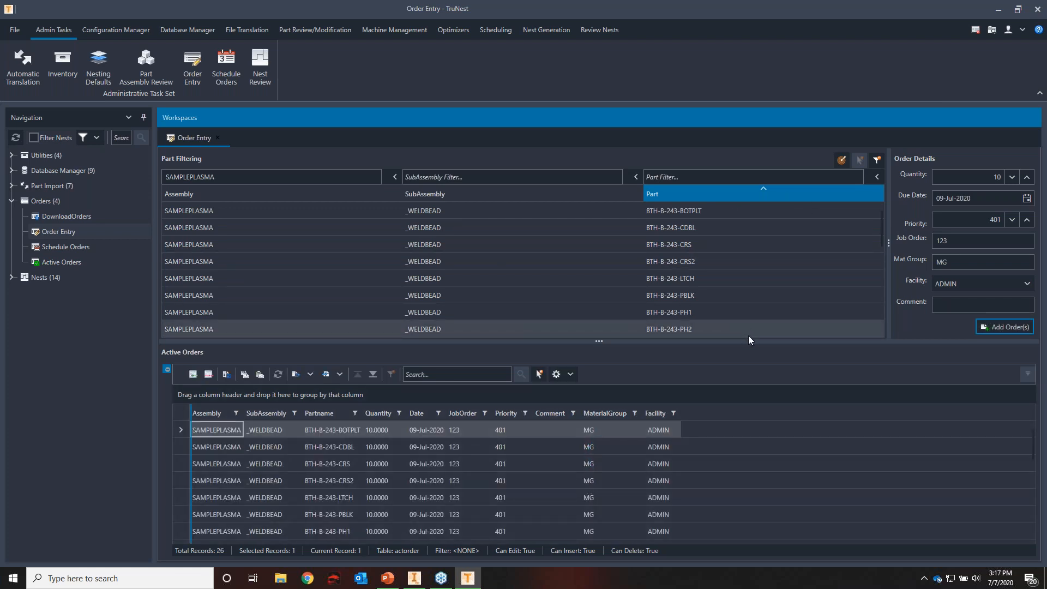
# Enlarge the Active Orders list and review the added SAMPLEPLASMA orders
pyautogui.moveTo(750, 341); pyautogui.dragTo(750, 267)
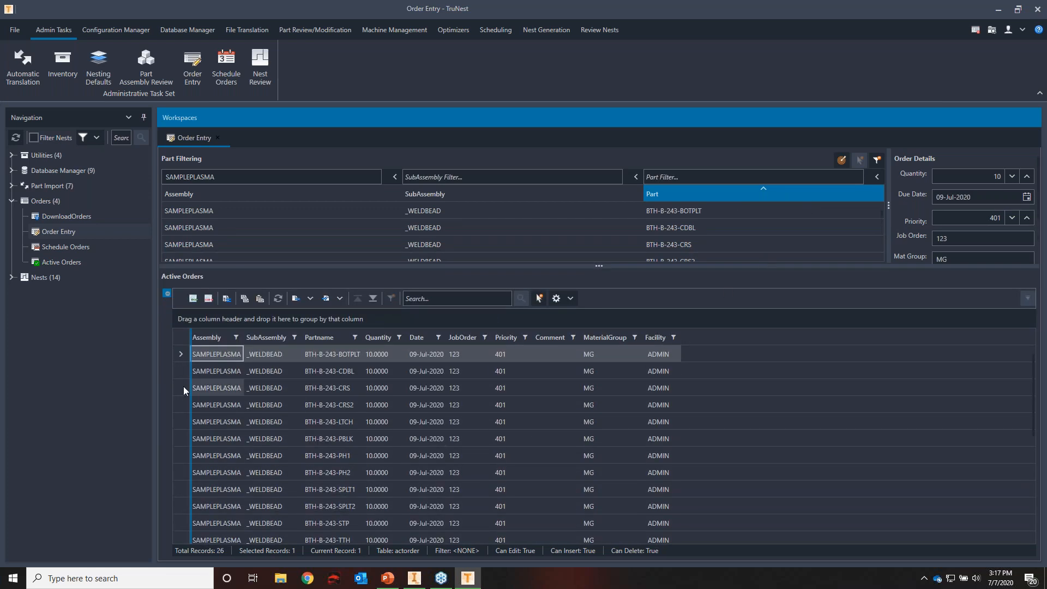
pyautogui.scroll(-5, 197, 450)
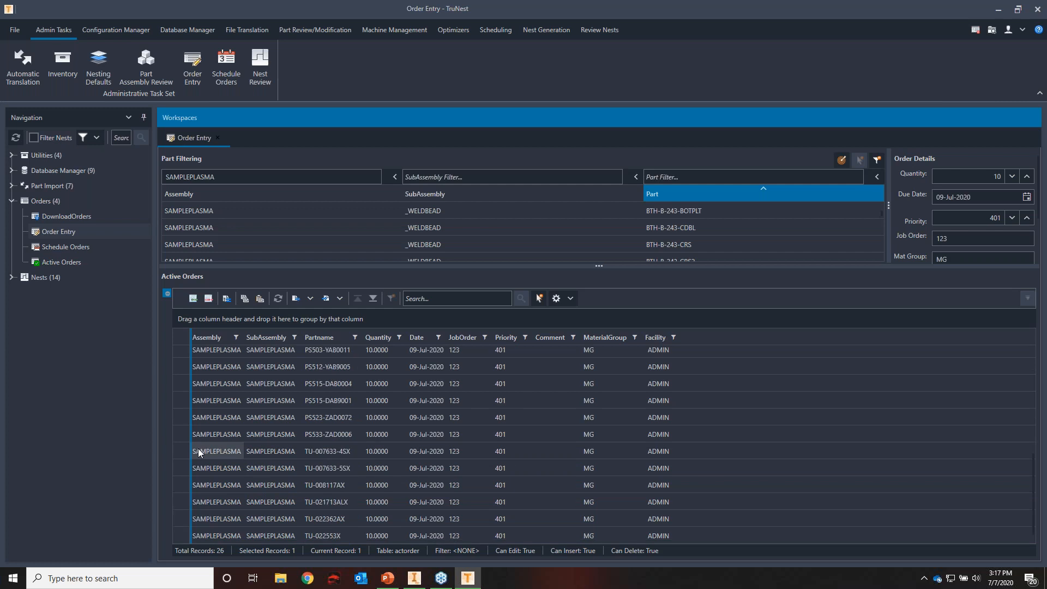
pyautogui.scroll(5, 200, 447)
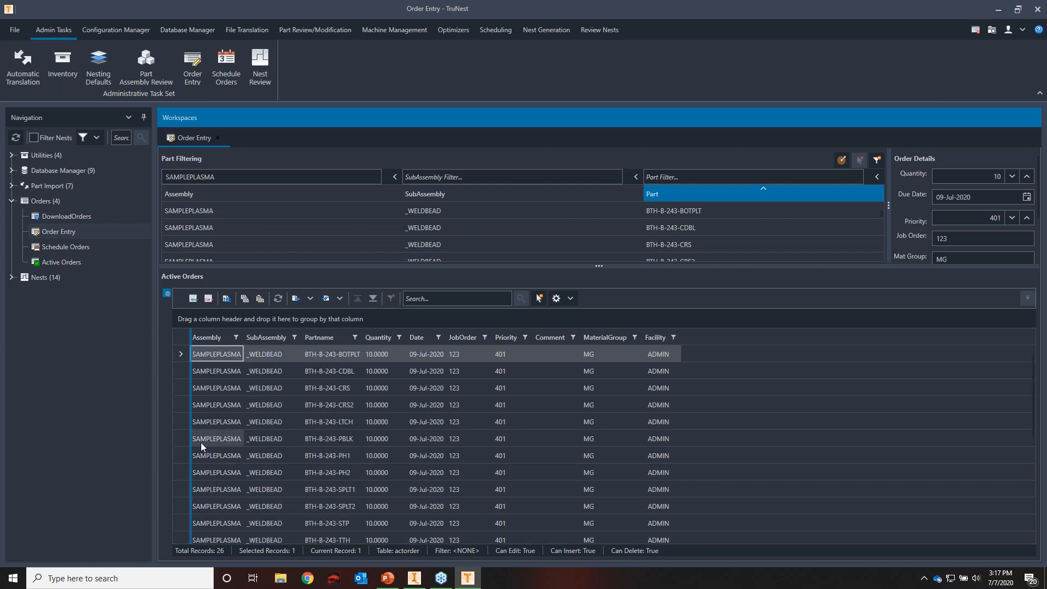
pyautogui.click(181, 375)
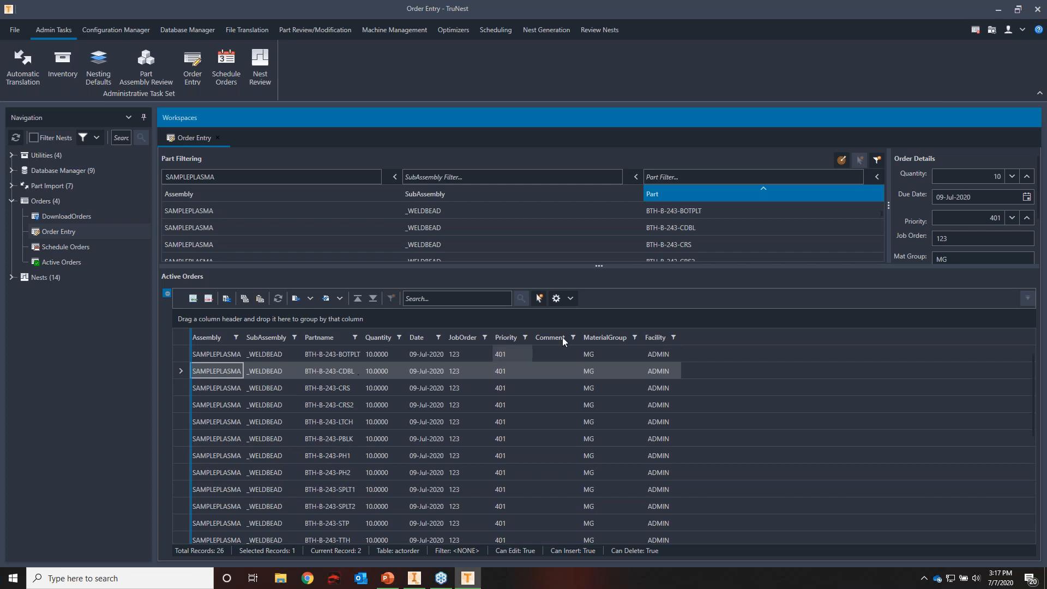
pyautogui.moveTo(722, 268); pyautogui.dragTo(723, 295)
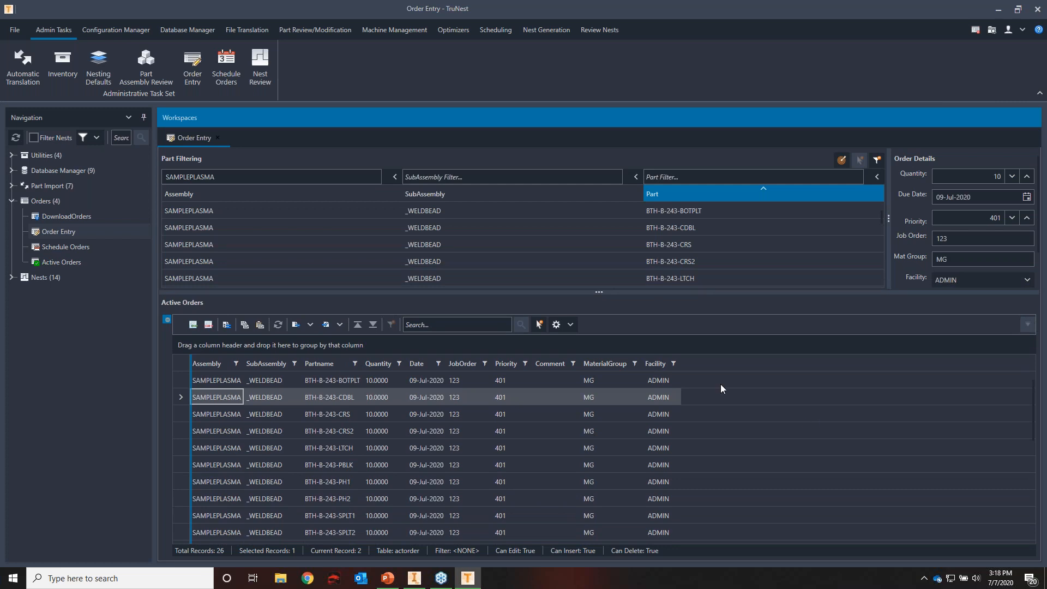
# Open Schedule Orders, compare the unscheduled orders by material, and select the two PLASMA orders
pyautogui.click(87, 249)
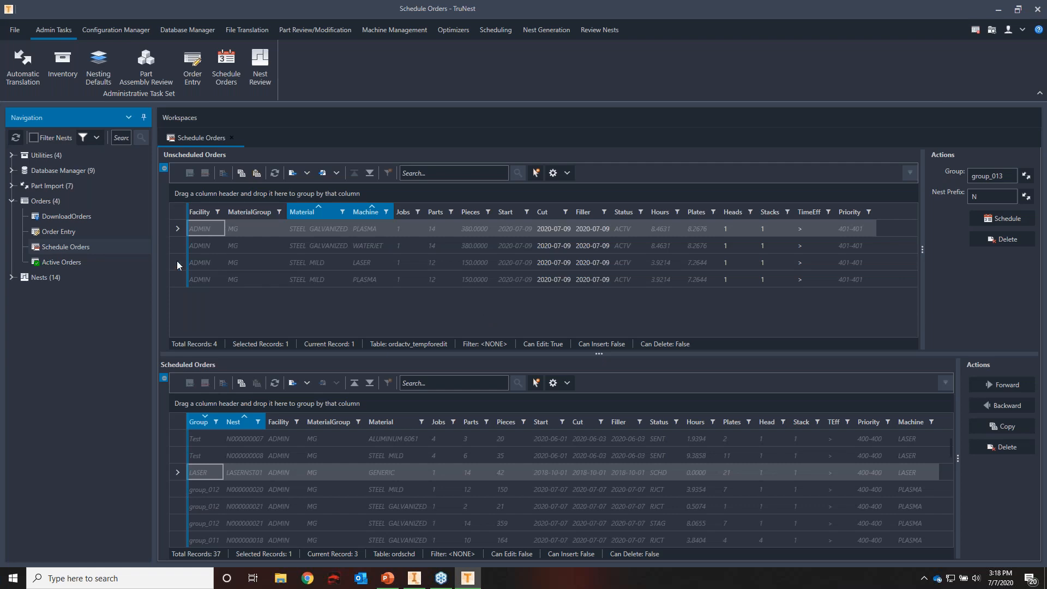
pyautogui.keyDown('ctrl'); pyautogui.click(179, 243); pyautogui.keyUp('ctrl')
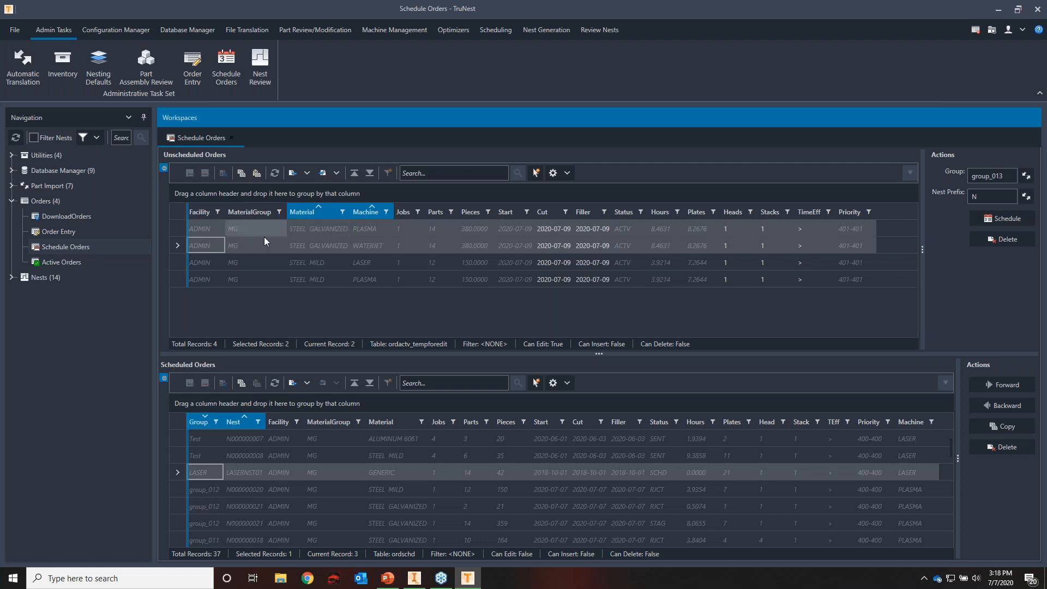
pyautogui.click(184, 227)
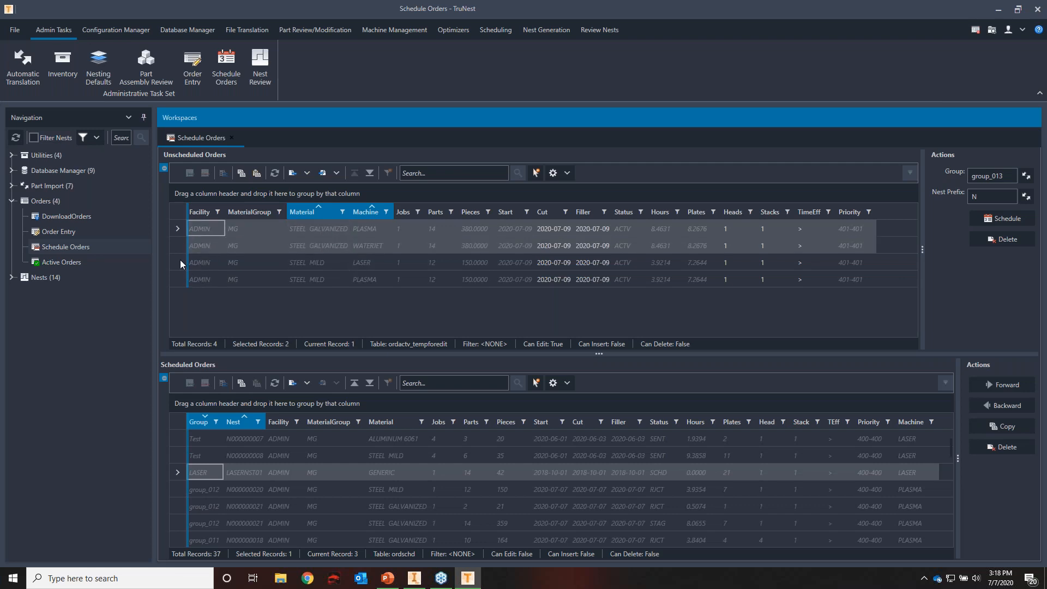
pyautogui.moveTo(180, 260); pyautogui.dragTo(186, 279)
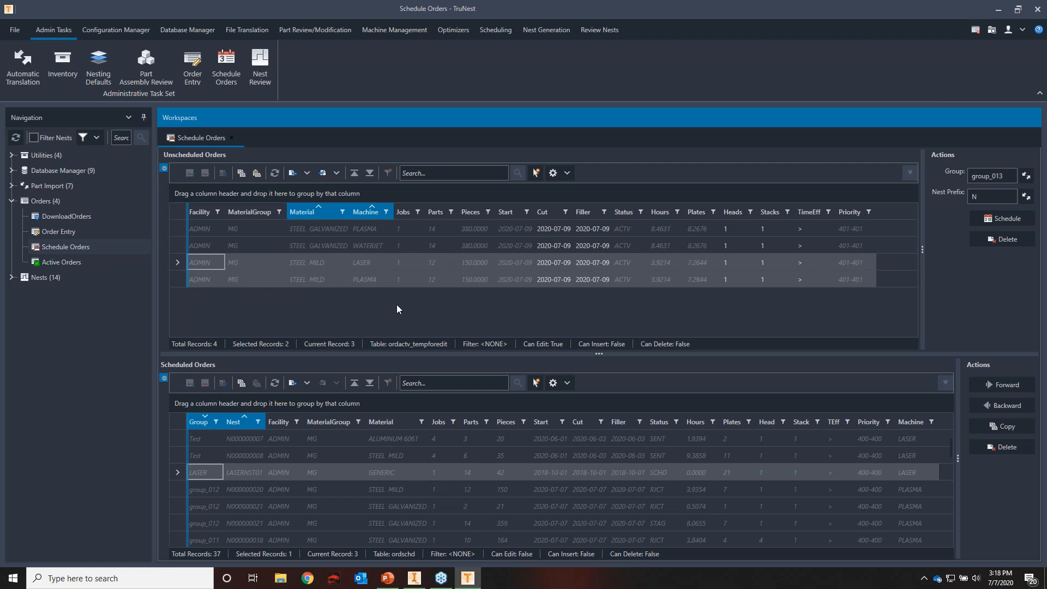
pyautogui.click(175, 281)
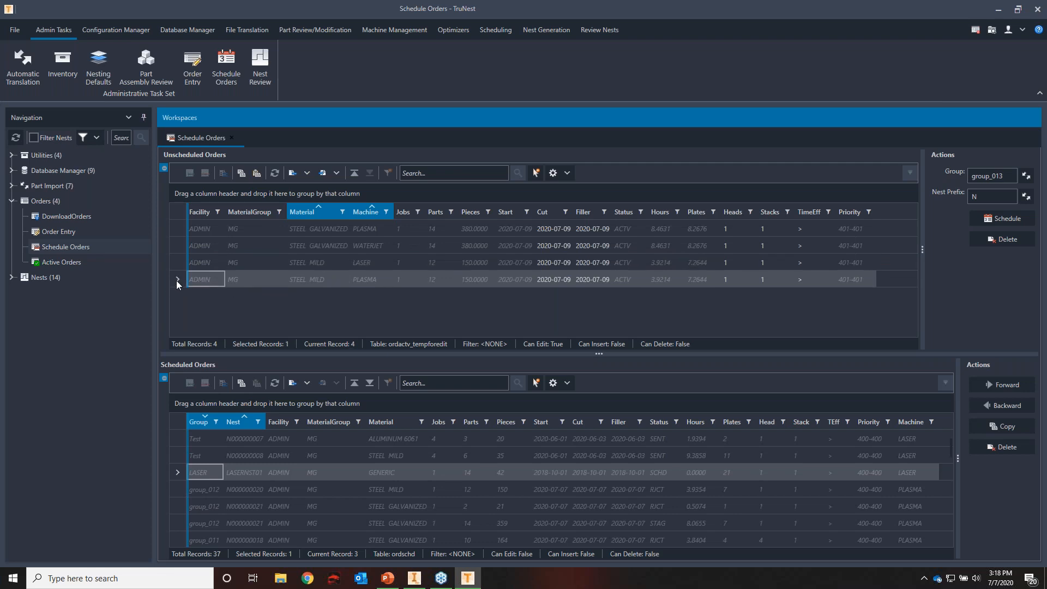
pyautogui.keyDown('ctrl'); pyautogui.click(178, 227); pyautogui.keyUp('ctrl')
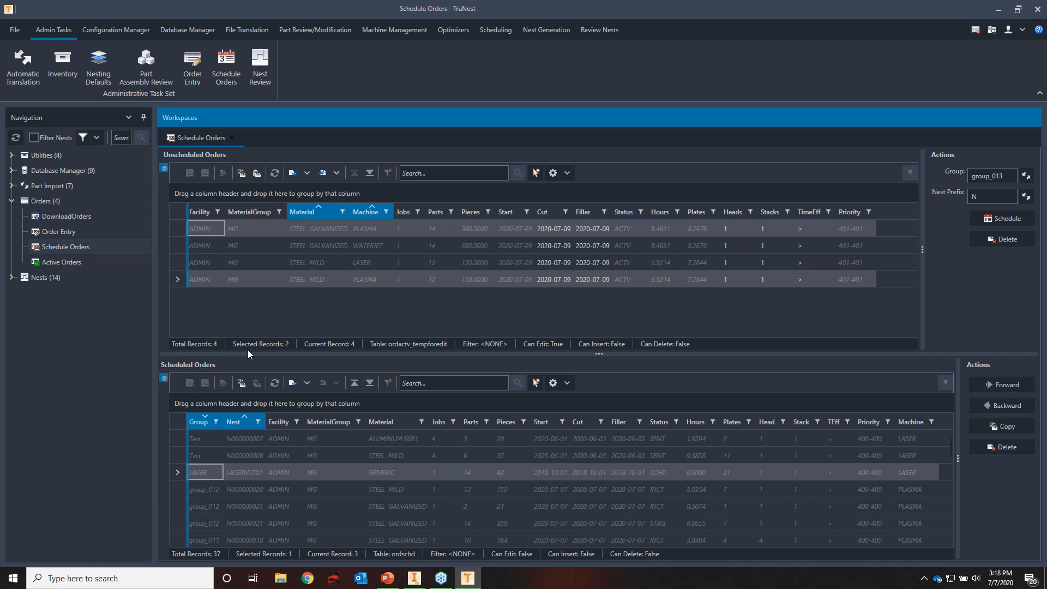
# Enlarge the Scheduled Orders list and highlight the Hours and Plates estimates of all four unscheduled orders
pyautogui.moveTo(354, 354); pyautogui.dragTo(359, 325)
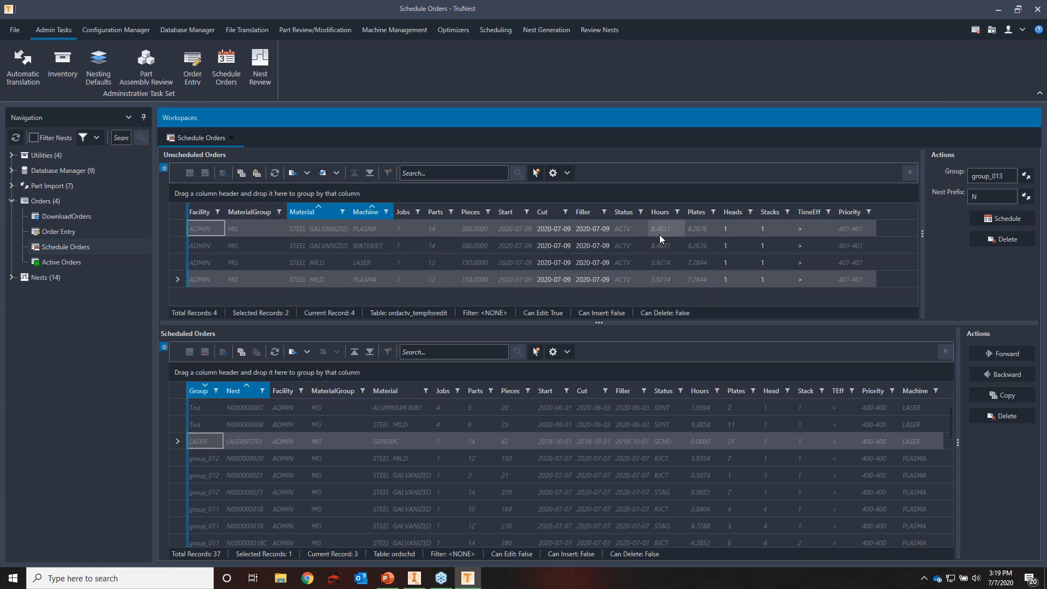
pyautogui.click(665, 279)
pyautogui.click(668, 275)
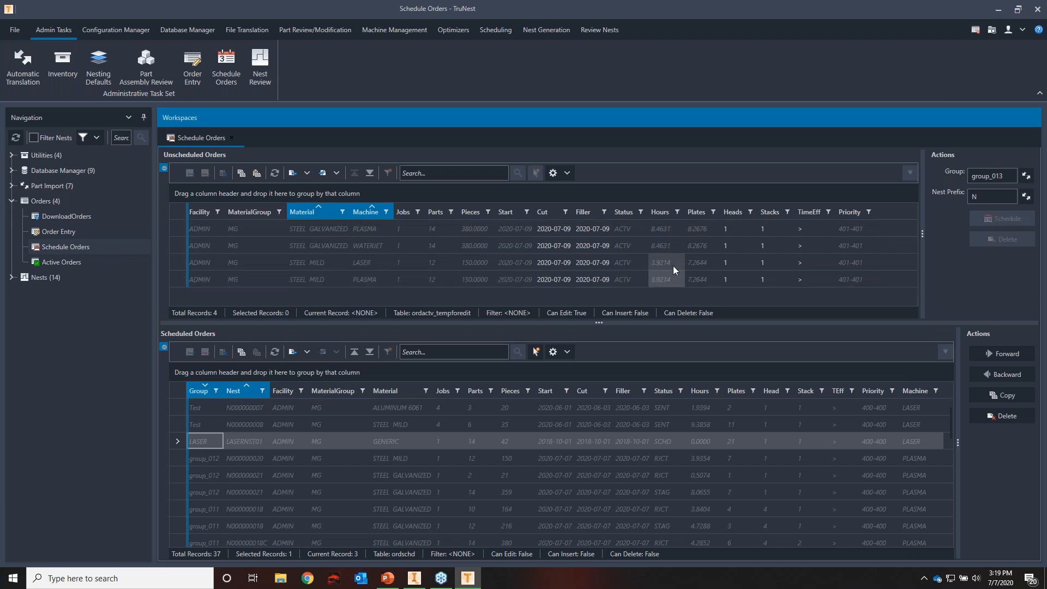
pyautogui.moveTo(669, 222); pyautogui.dragTo(692, 283)
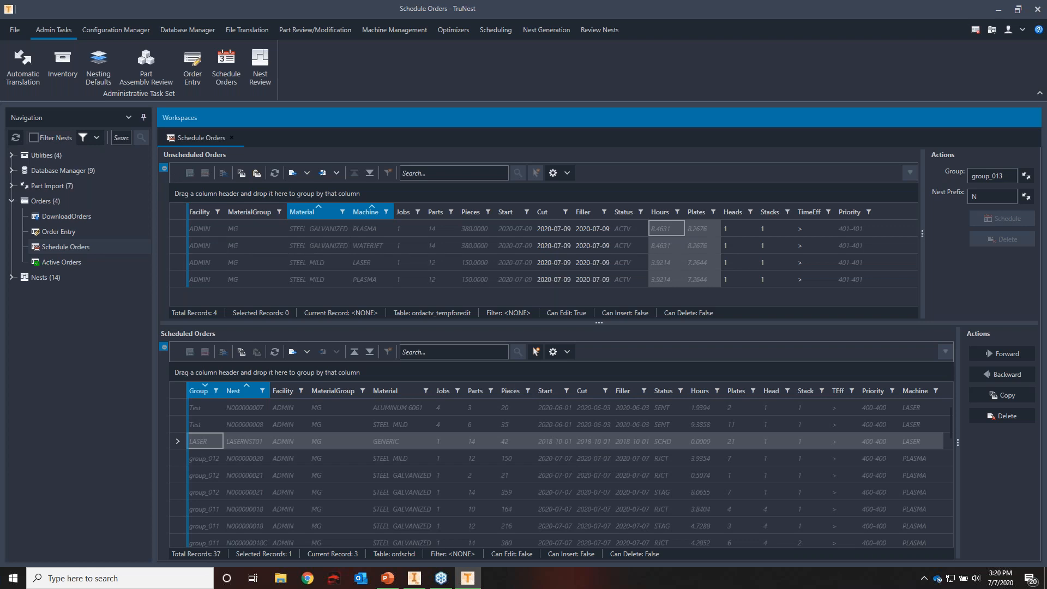
# Schedule the galvanized and mild steel PLASMA orders under group_013 with nest prefix N, and select their two scheduled entries
pyautogui.click(178, 228)
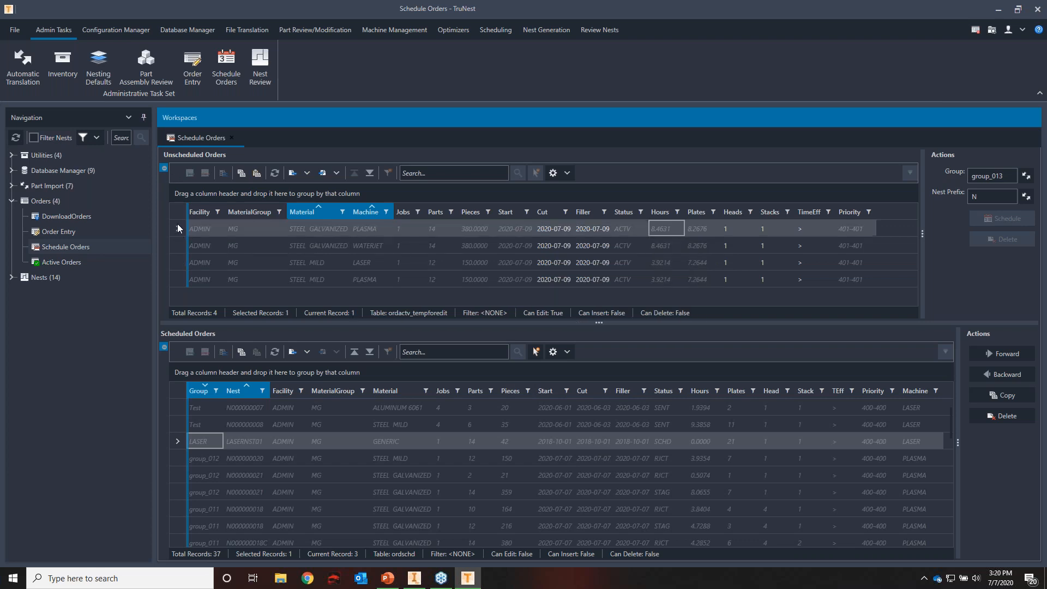
pyautogui.keyDown('ctrl'); pyautogui.click(181, 280); pyautogui.keyUp('ctrl')
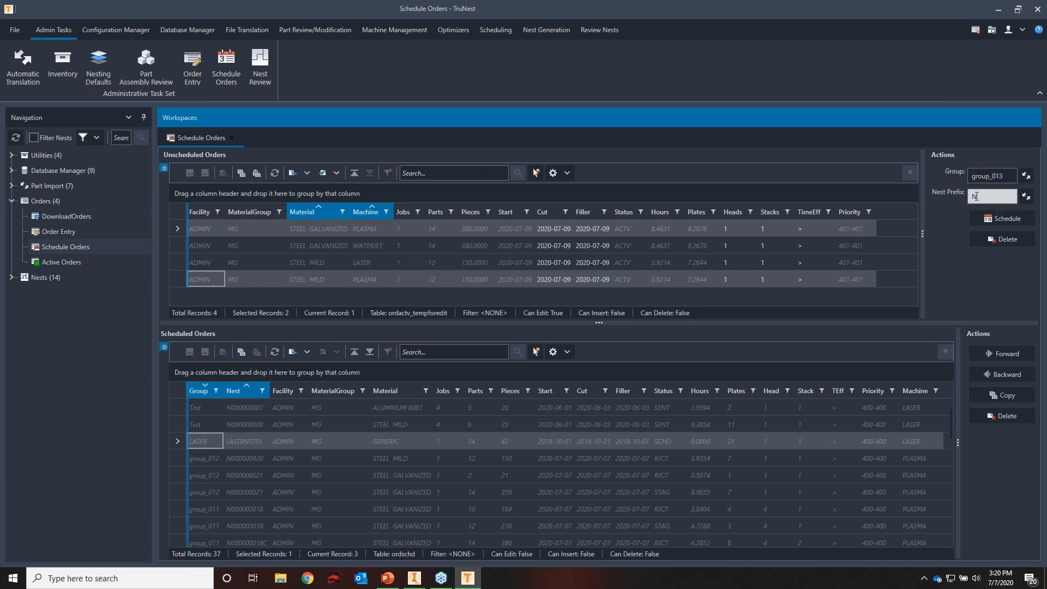
pyautogui.click(999, 219)
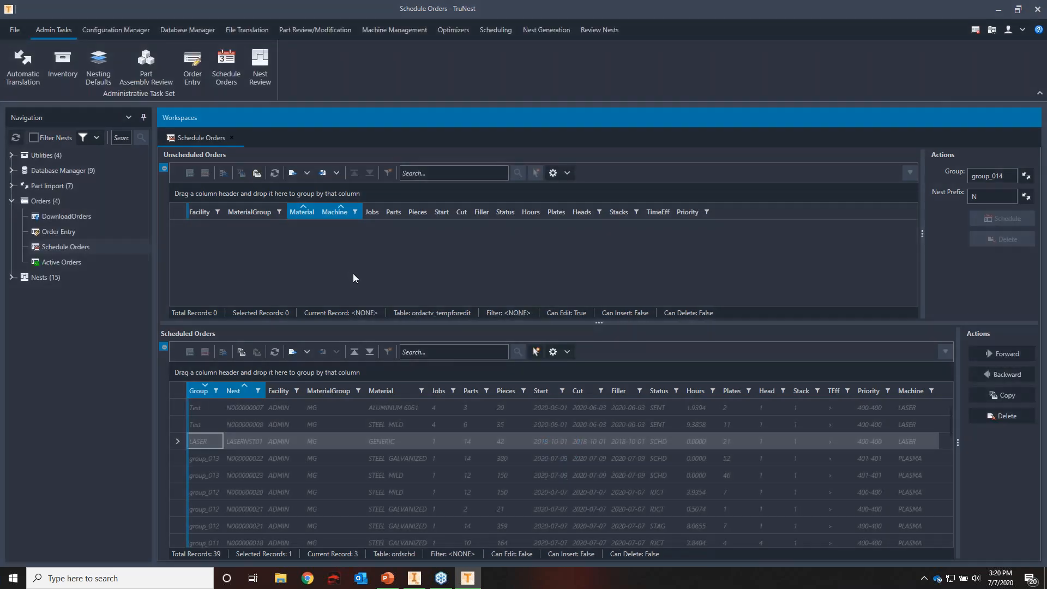
pyautogui.moveTo(182, 459); pyautogui.dragTo(181, 466)
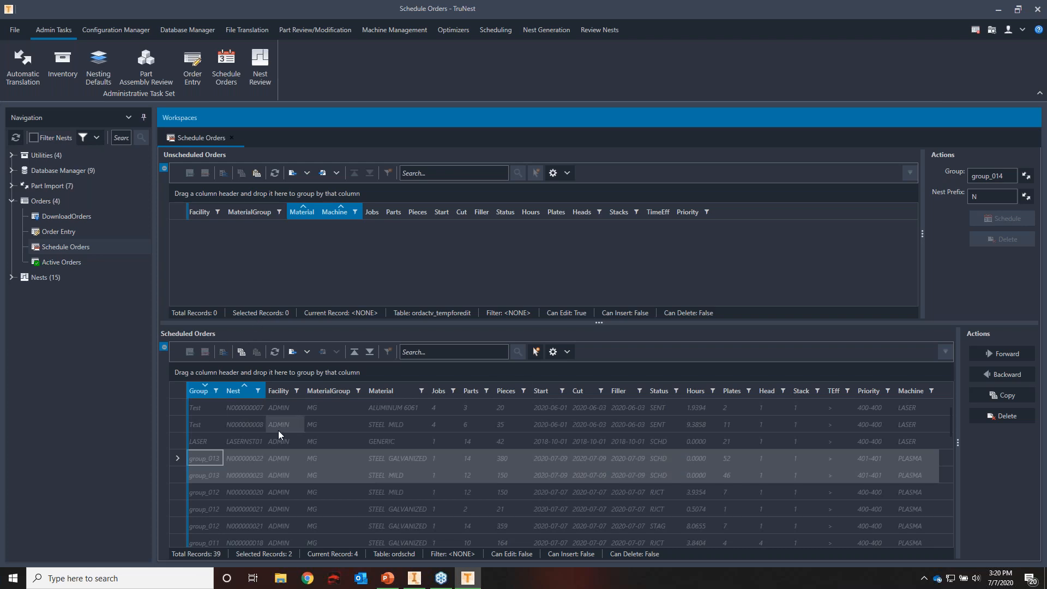
# Collapse the Orders branch, expand group_013 under Nests, and open its Create Nests workspace
pyautogui.click(57, 247)
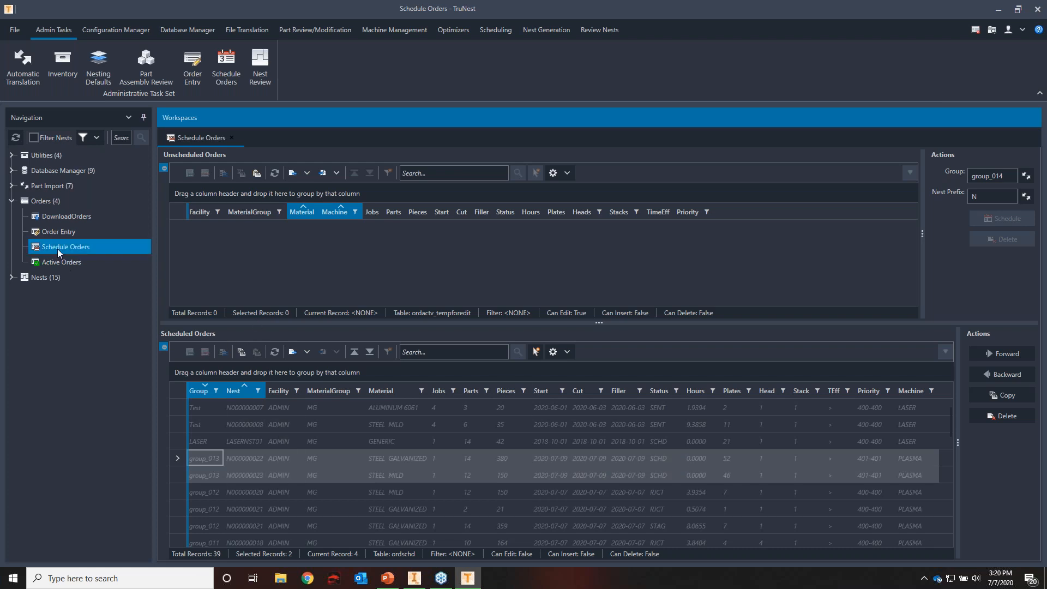
pyautogui.click(11, 201)
pyautogui.click(11, 216)
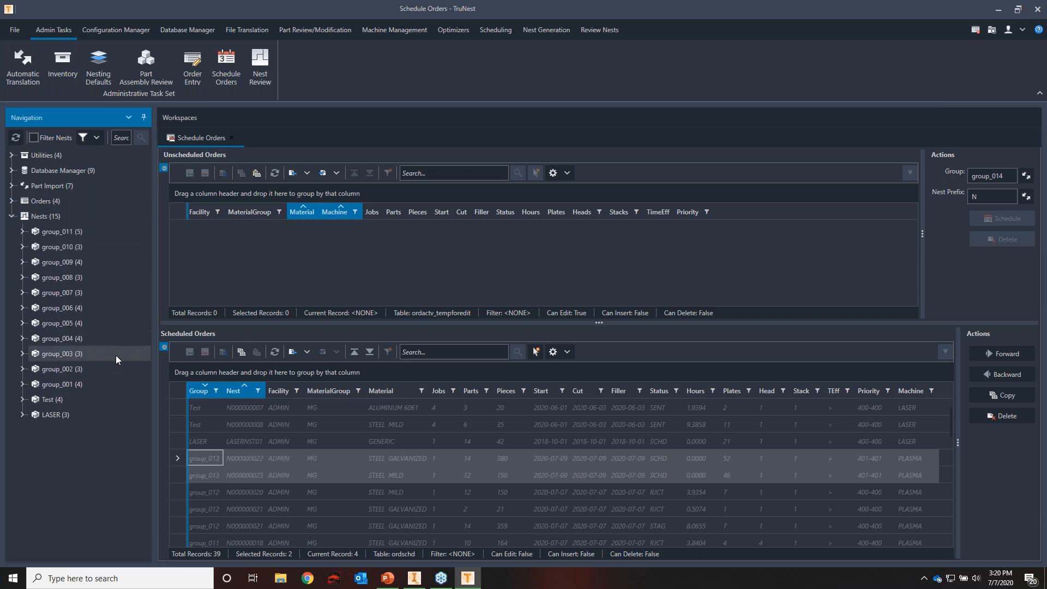
pyautogui.click(22, 231)
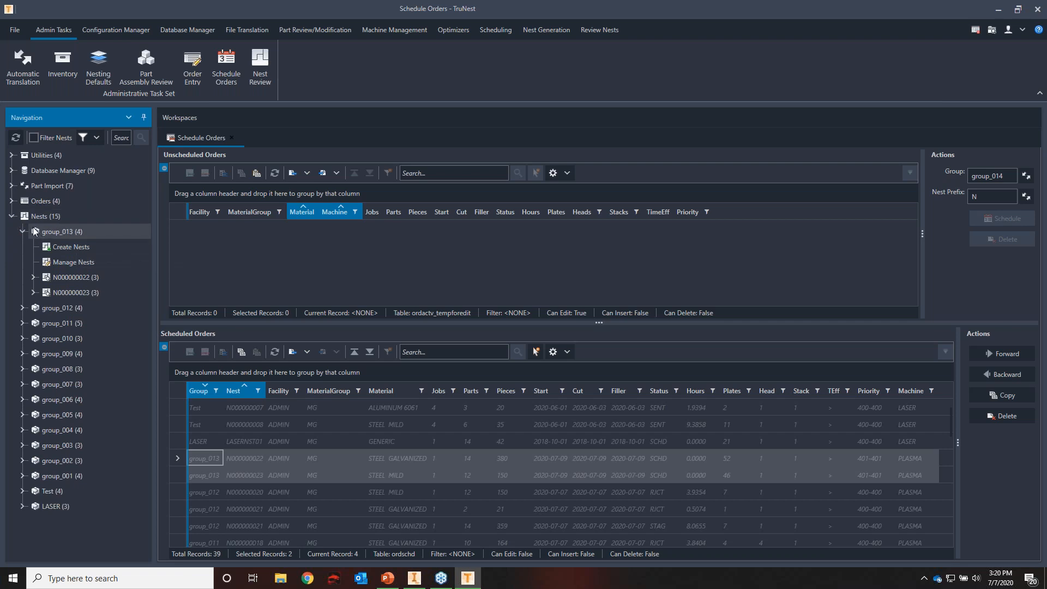
pyautogui.click(90, 247)
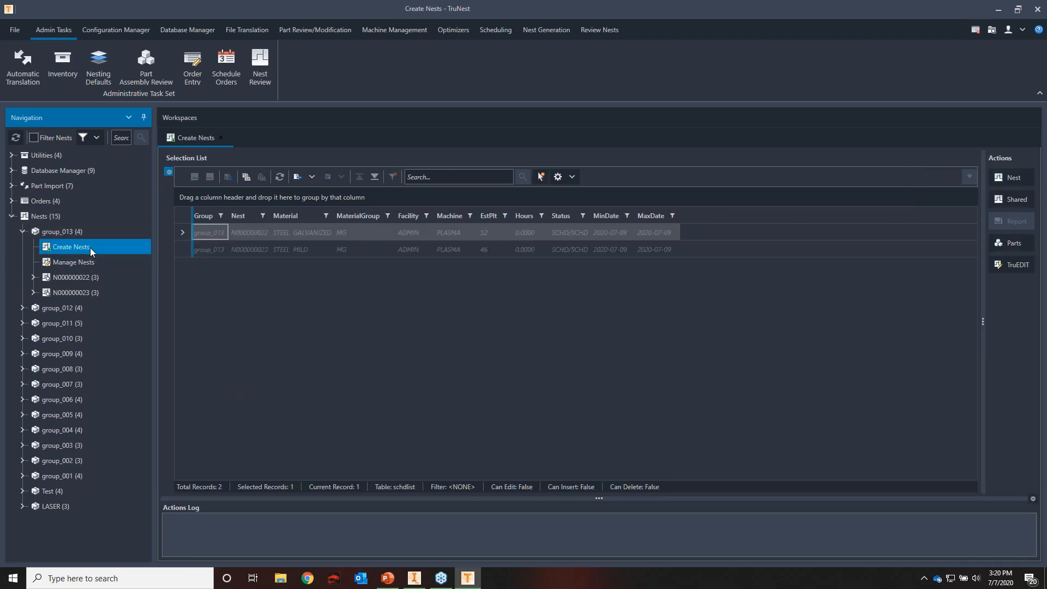
# Select only the STEEL MILD entry N000000023 and run nesting on it
pyautogui.keyDown('shift'); pyautogui.click(203, 252); pyautogui.keyUp('shift')
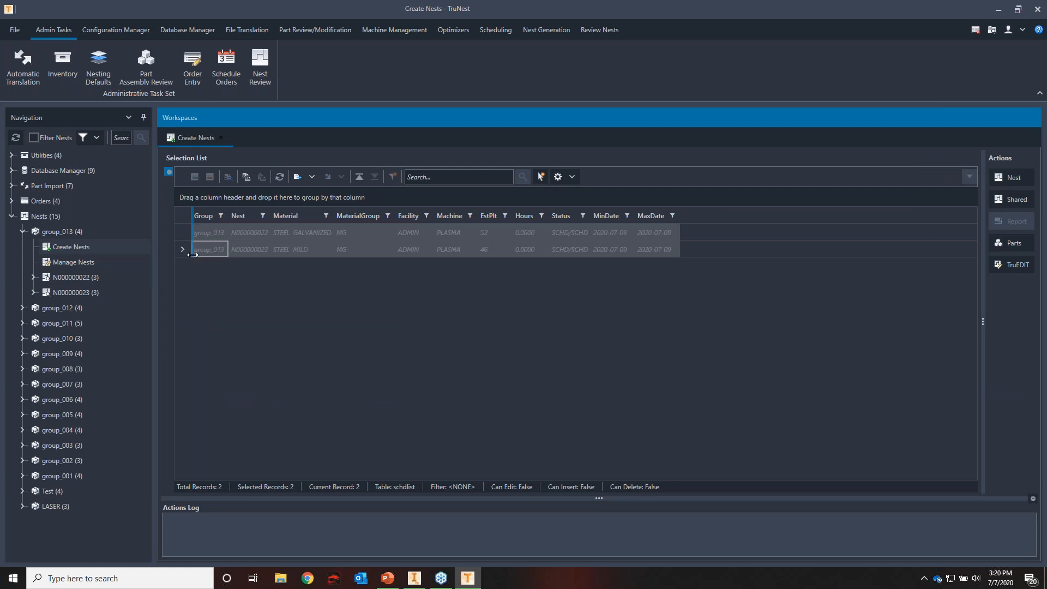
pyautogui.click(182, 255)
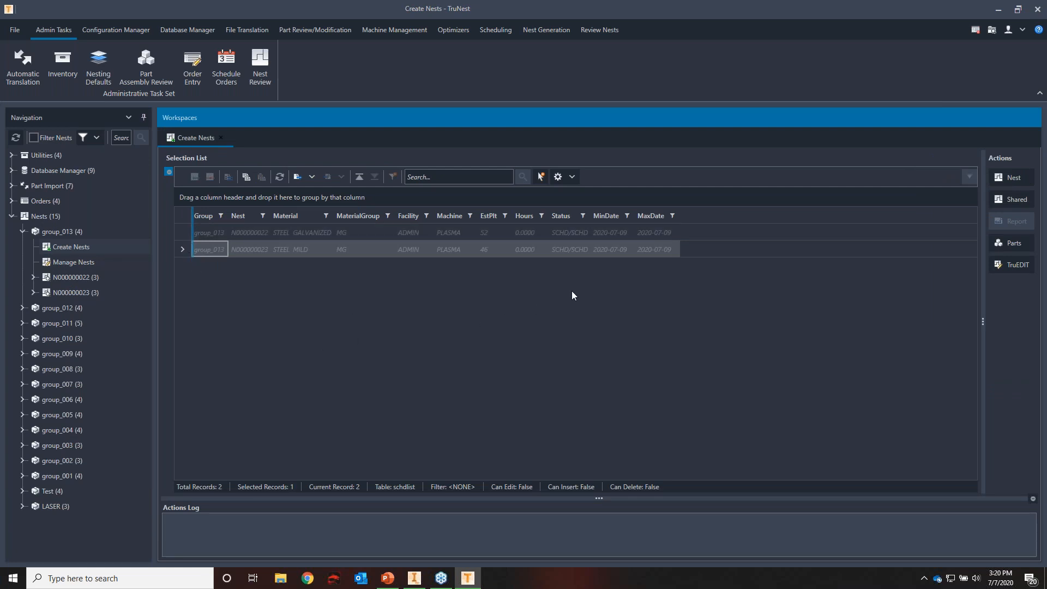
pyautogui.click(1013, 182)
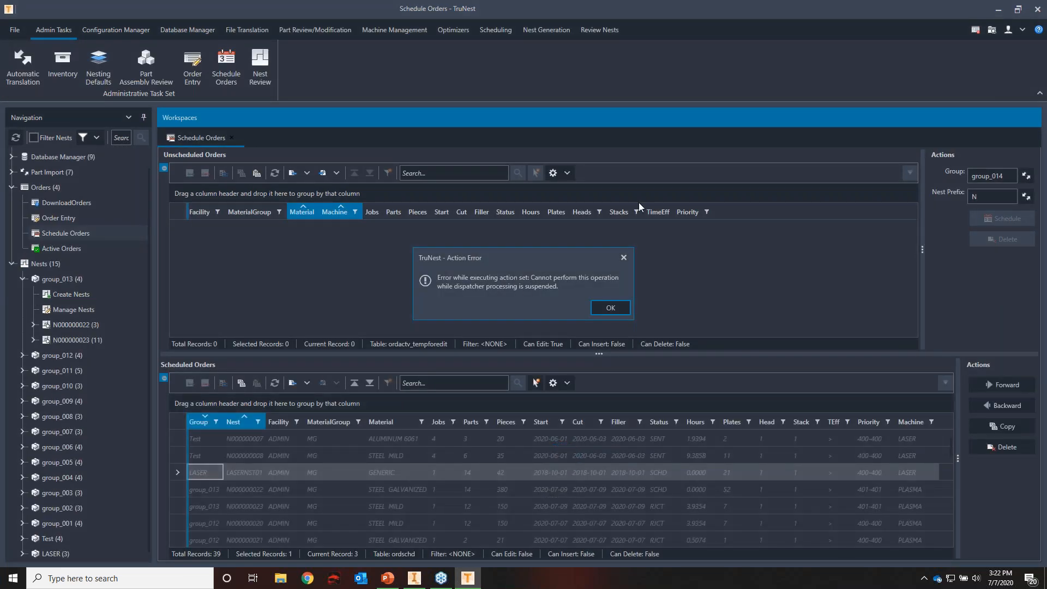
# Close Schedule Orders, open the group_013 nests, and inspect the small parts at the centre of nest N000000023_001
pyautogui.click(232, 137)
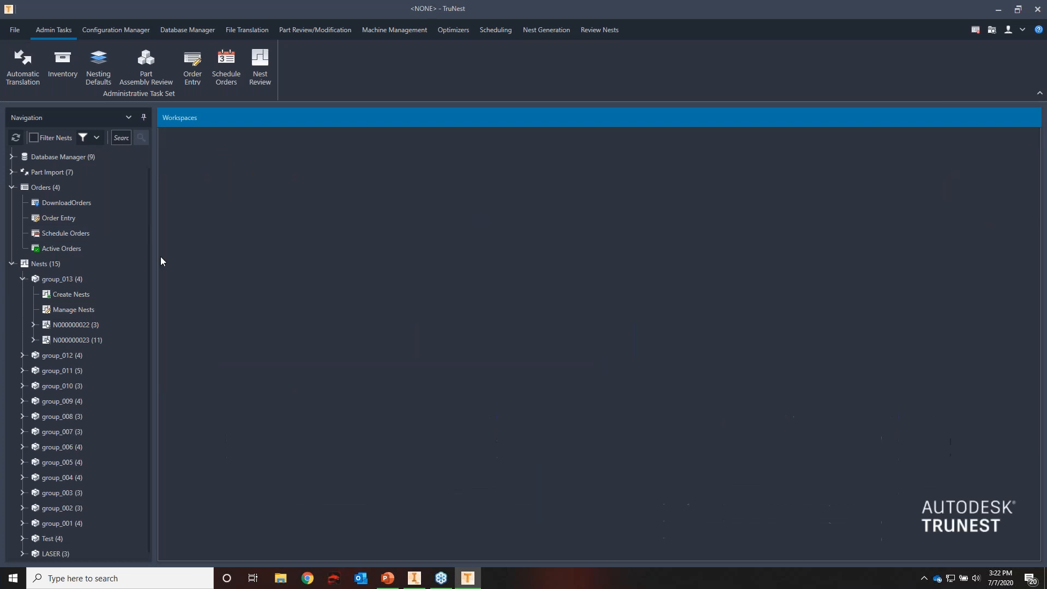
pyautogui.doubleClick(88, 283)
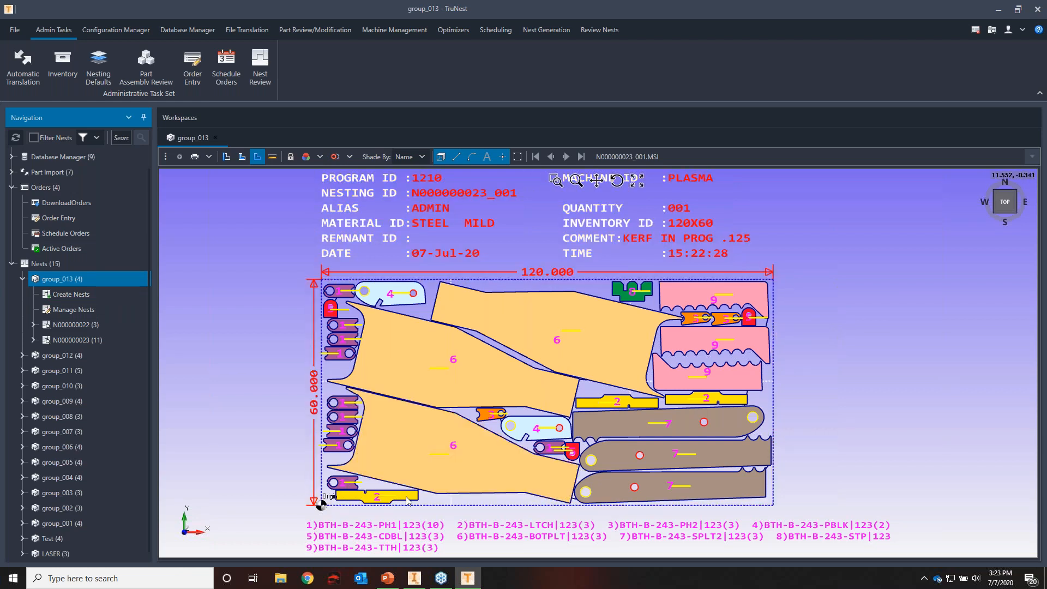
pyautogui.scroll(10, 582, 452)
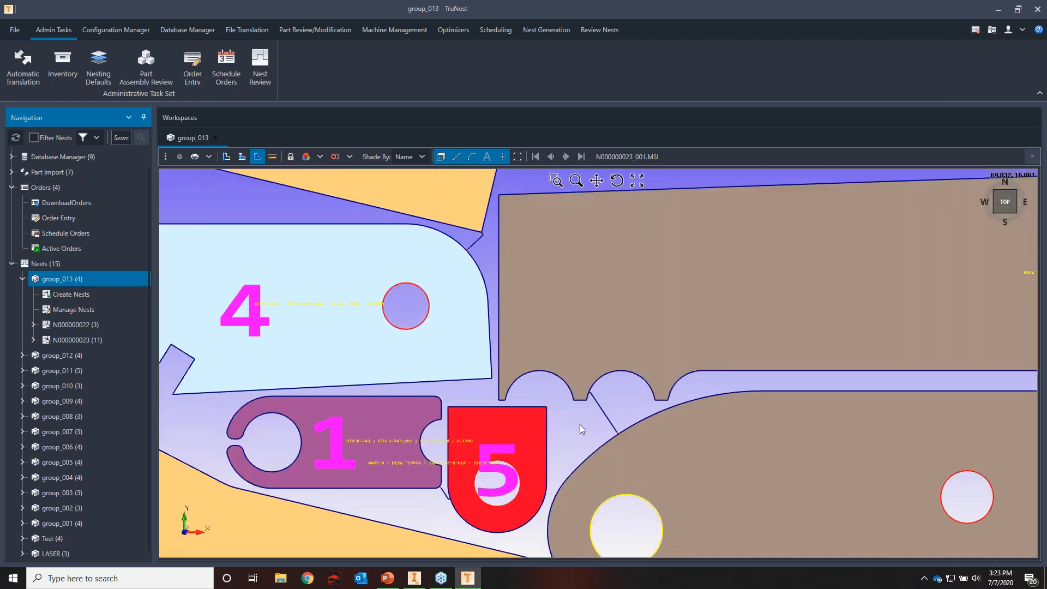
pyautogui.scroll(-5, 580, 425)
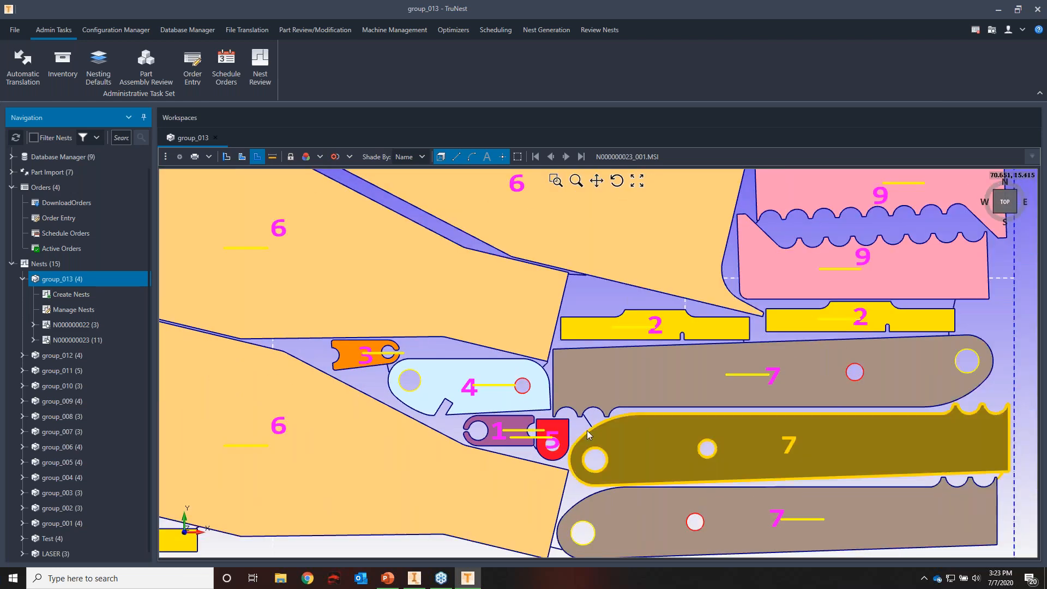
pyautogui.scroll(-5, 587, 430)
# Examine the lead-in between parts 1 and 2 near the plate origin, and part 6 at the plate's upper edge
pyautogui.scroll(5, 317, 476)
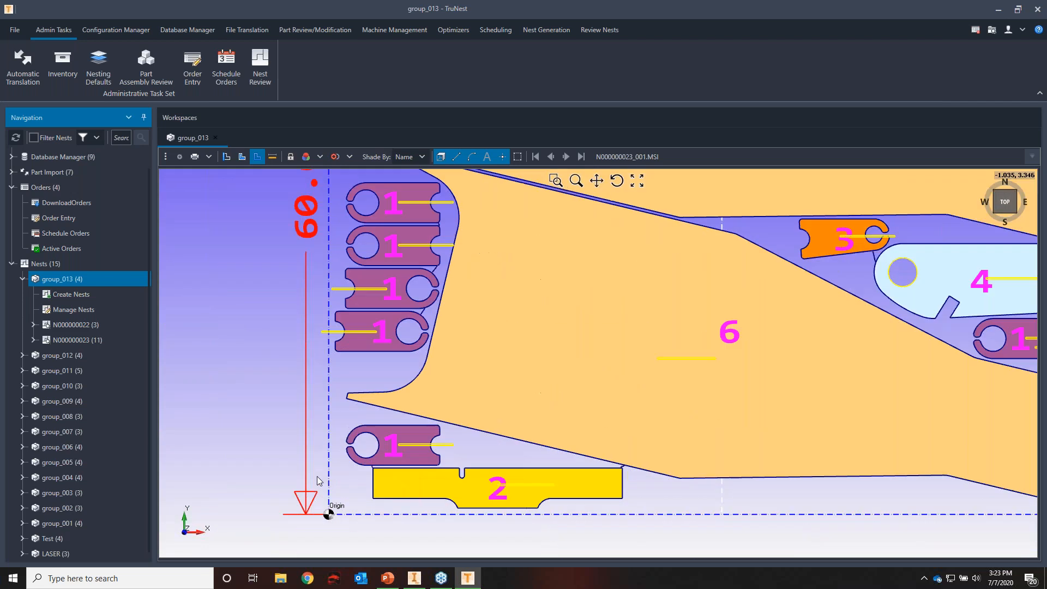
pyautogui.scroll(4, 370, 472)
pyautogui.scroll(1, 414, 467)
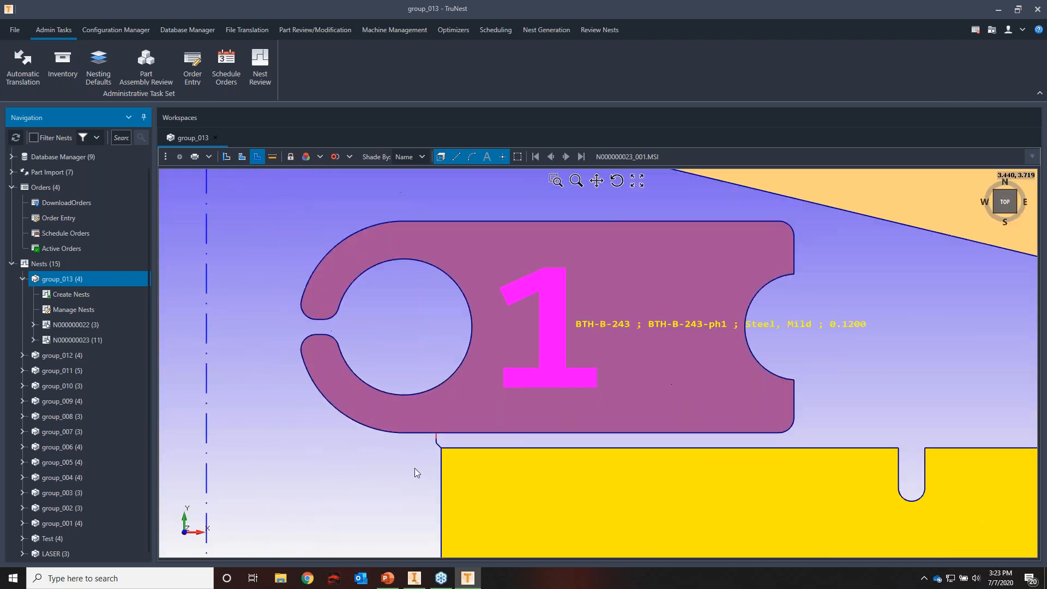
pyautogui.scroll(4, 475, 414)
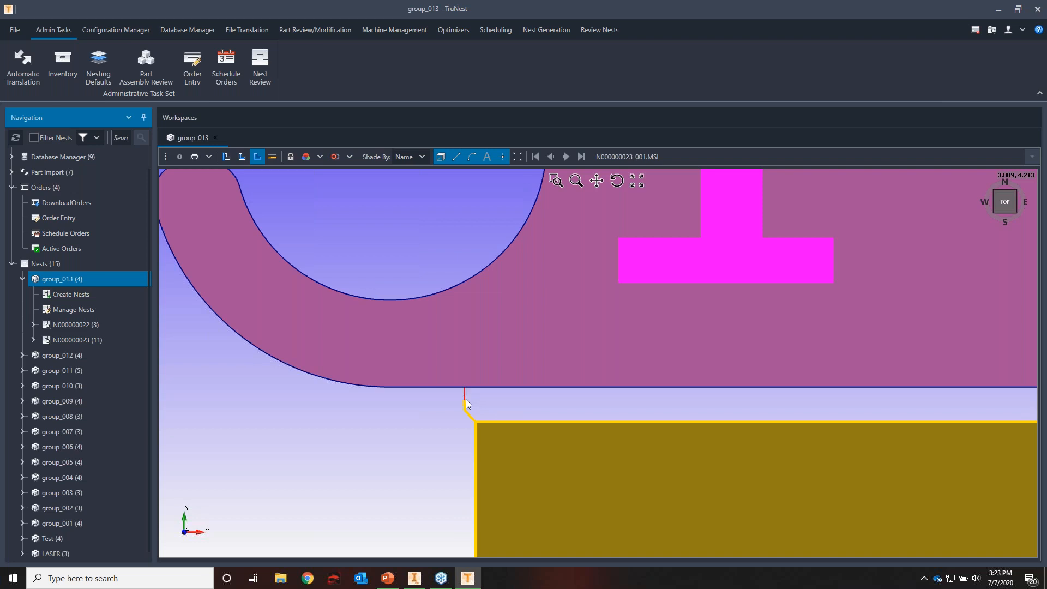
pyautogui.scroll(2, 464, 396)
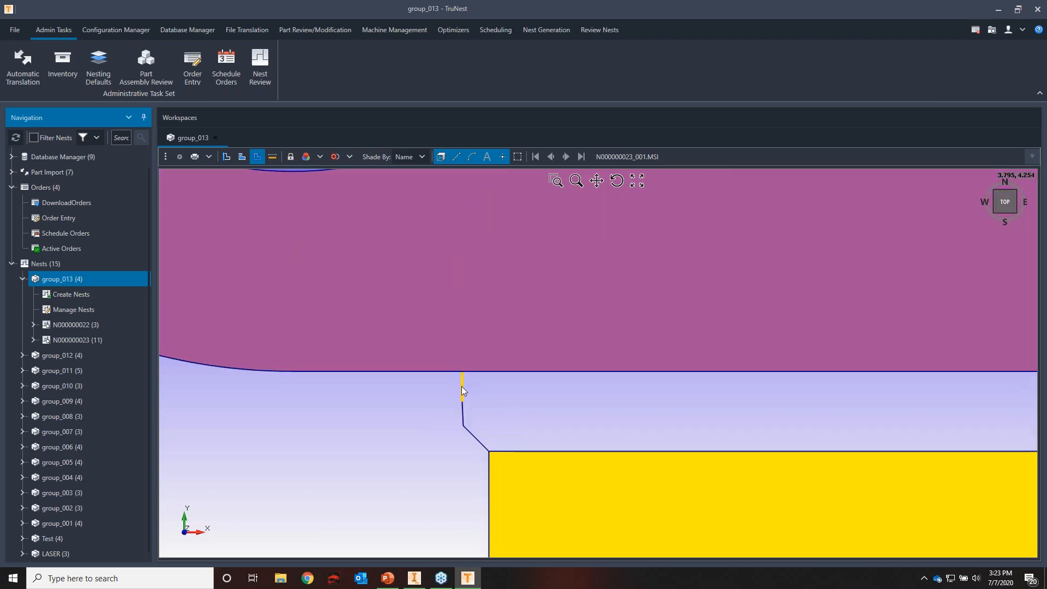
pyautogui.scroll(-3, 462, 388)
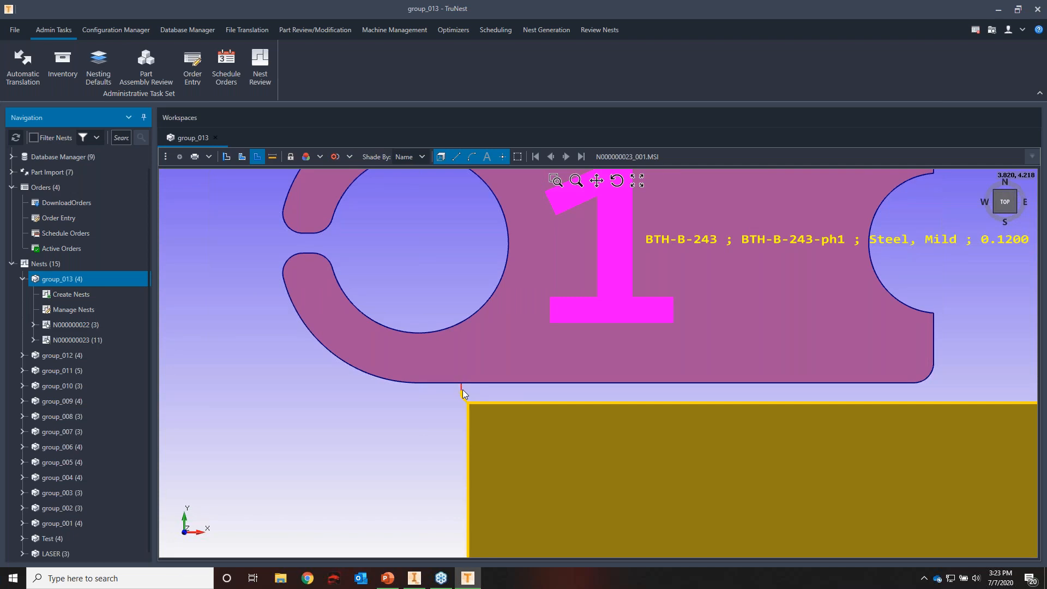
pyautogui.scroll(-5, 460, 394)
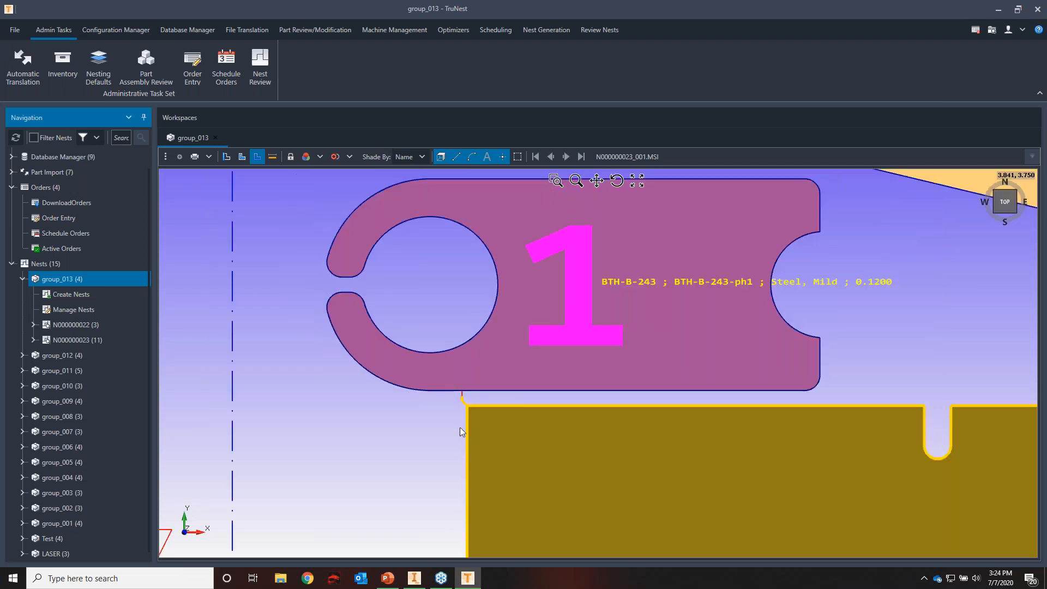
pyautogui.scroll(-3, 439, 445)
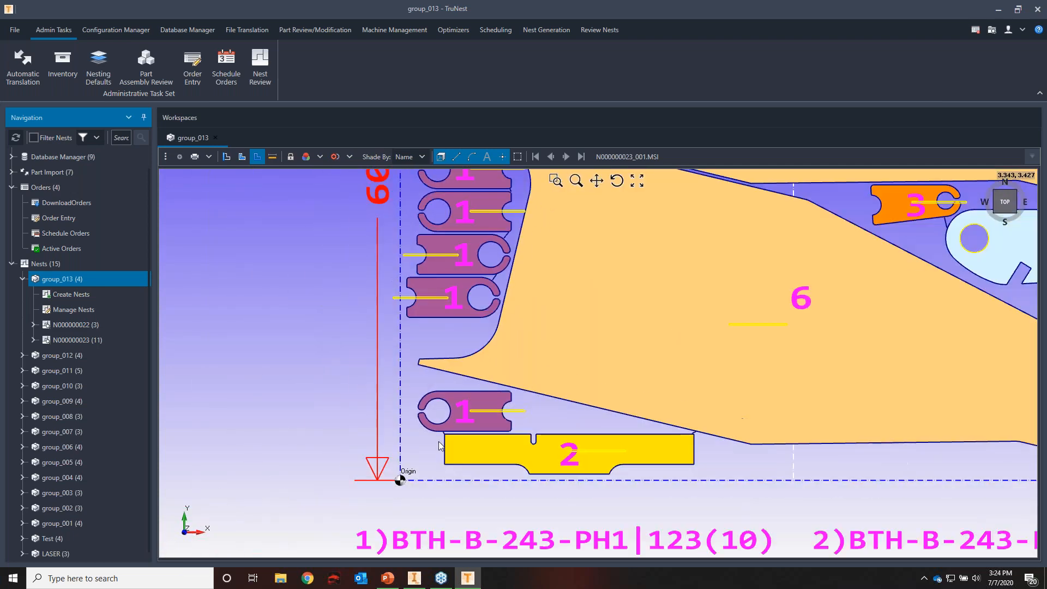
pyautogui.scroll(-3, 439, 445)
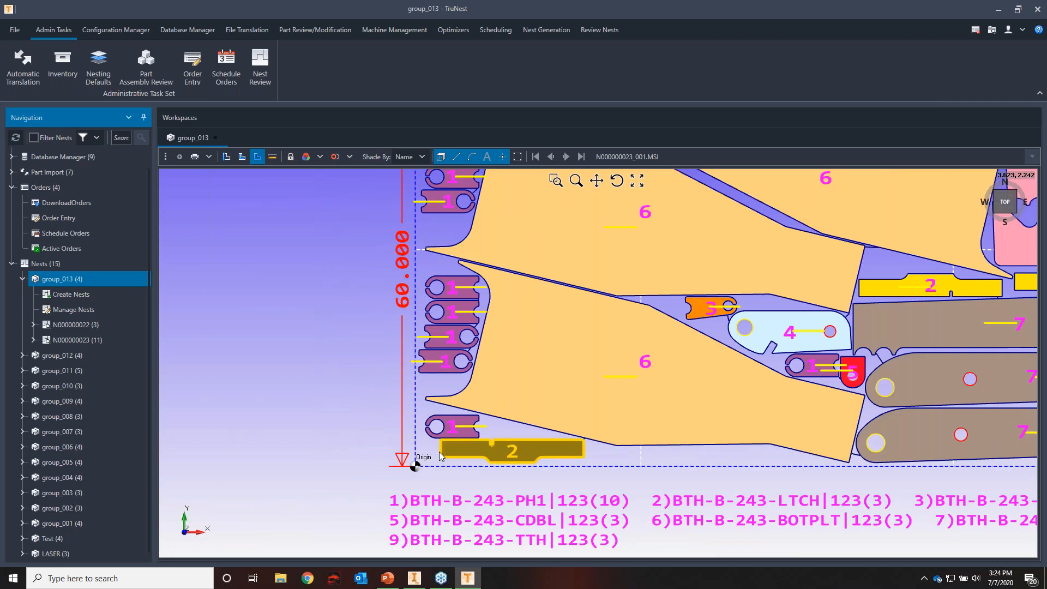
pyautogui.scroll(-3, 446, 457)
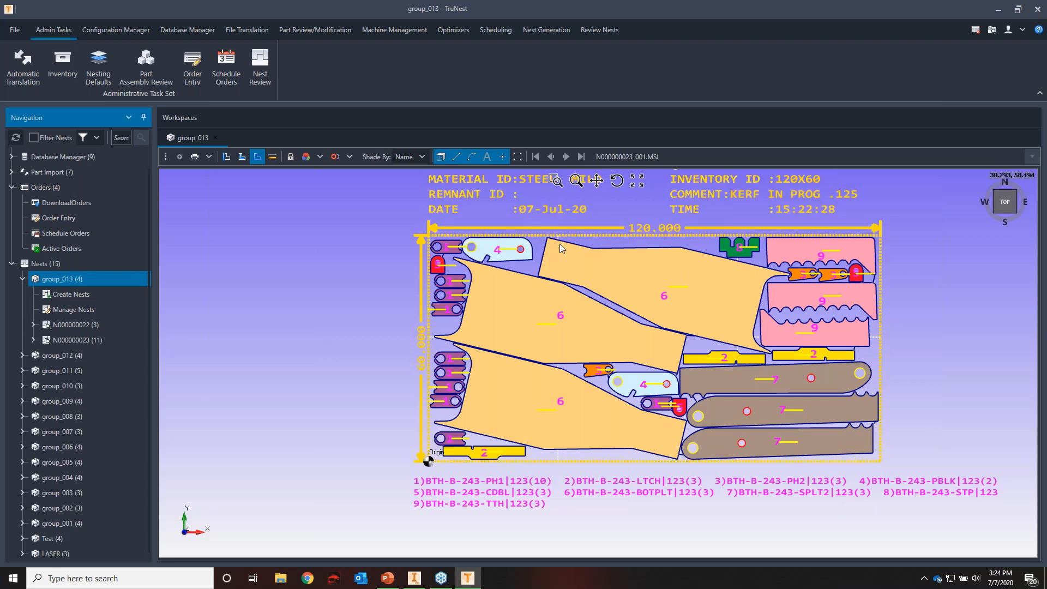
pyautogui.scroll(4, 570, 244)
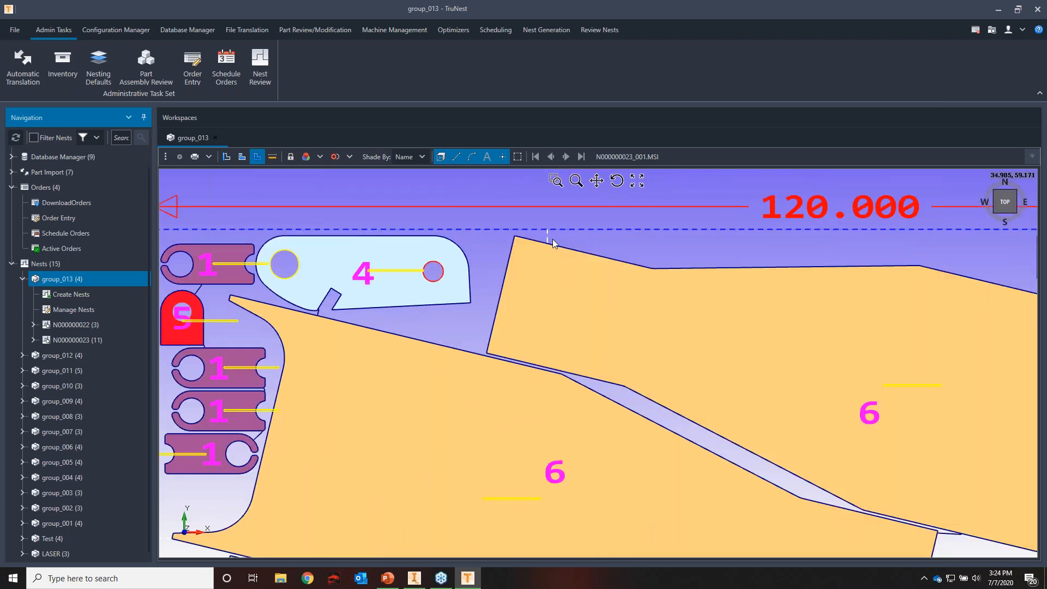
pyautogui.scroll(-4, 547, 237)
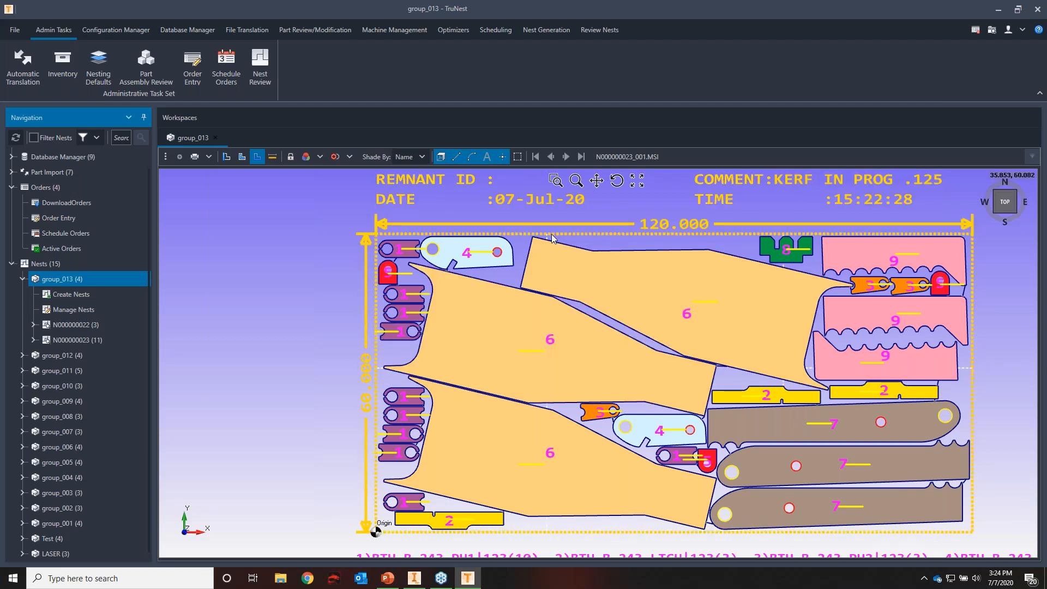
# Page through the mild steel nests from N000000023_002 to N000000023_007 to review their layouts and remnants
pyautogui.click(567, 159)
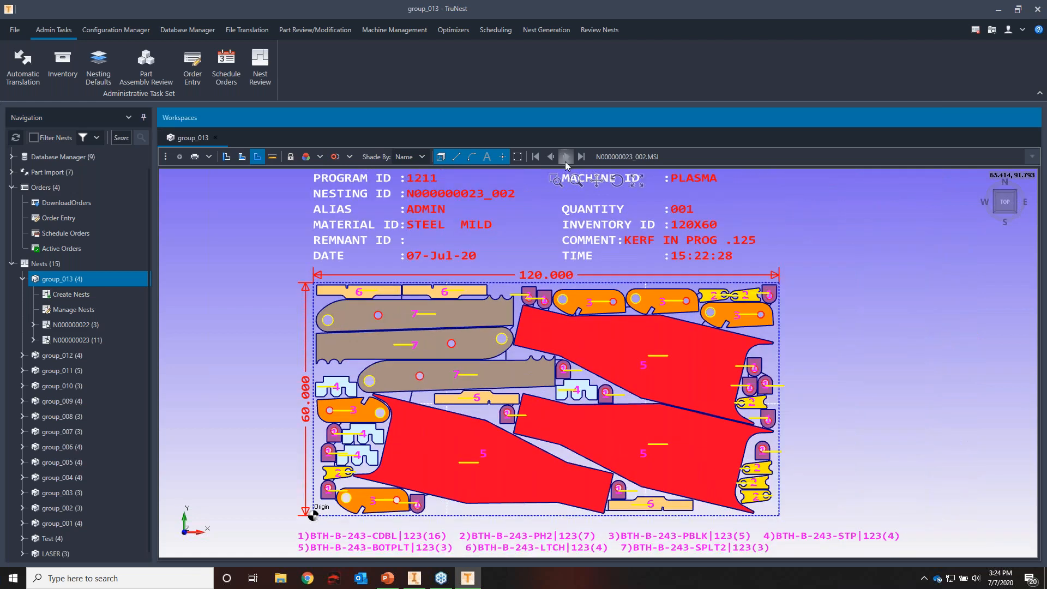
pyautogui.click(565, 162)
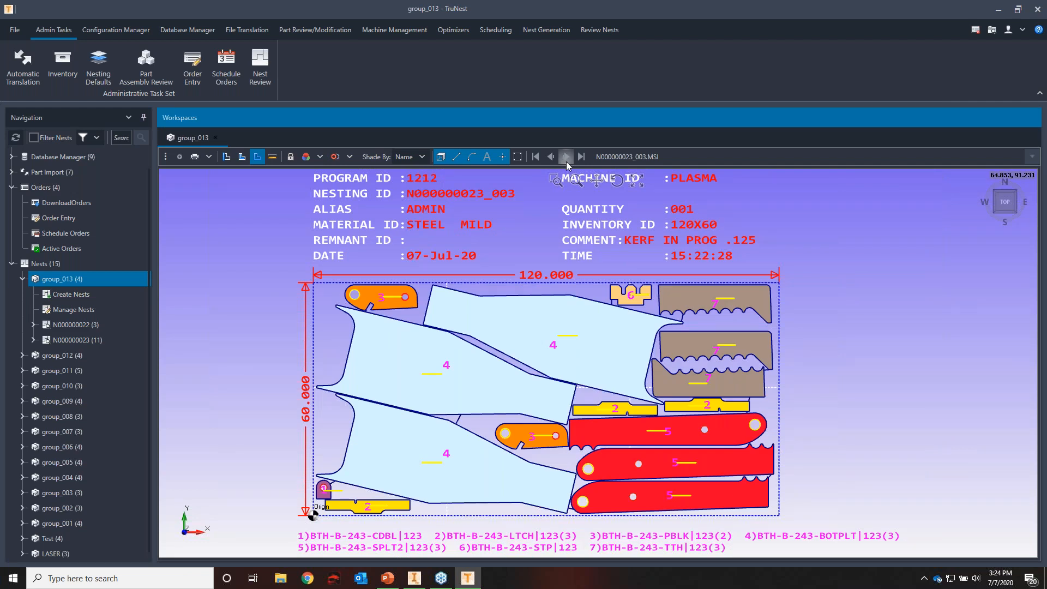
pyautogui.click(565, 158)
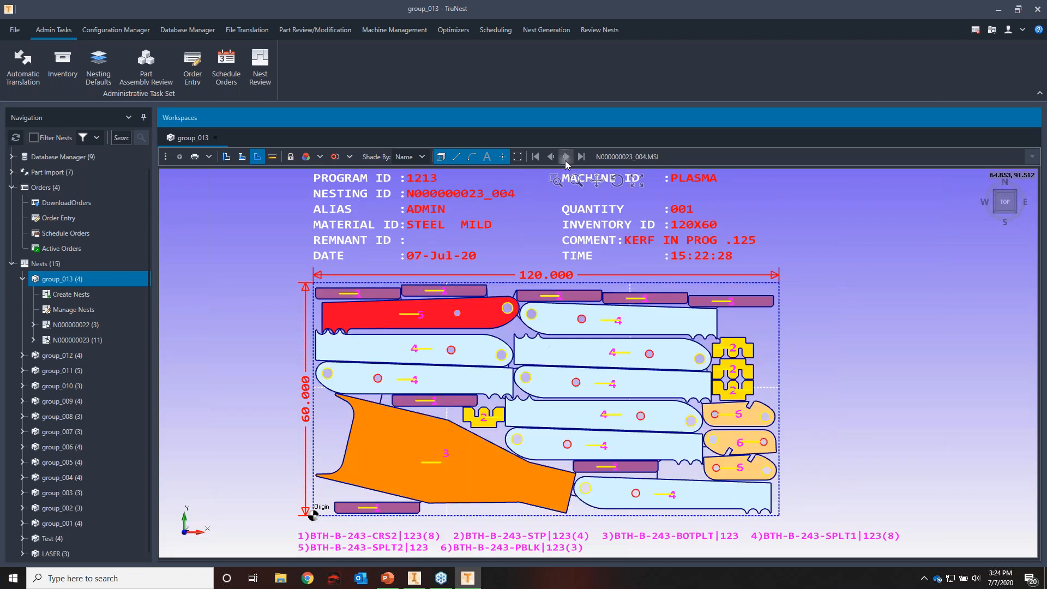
pyautogui.click(565, 161)
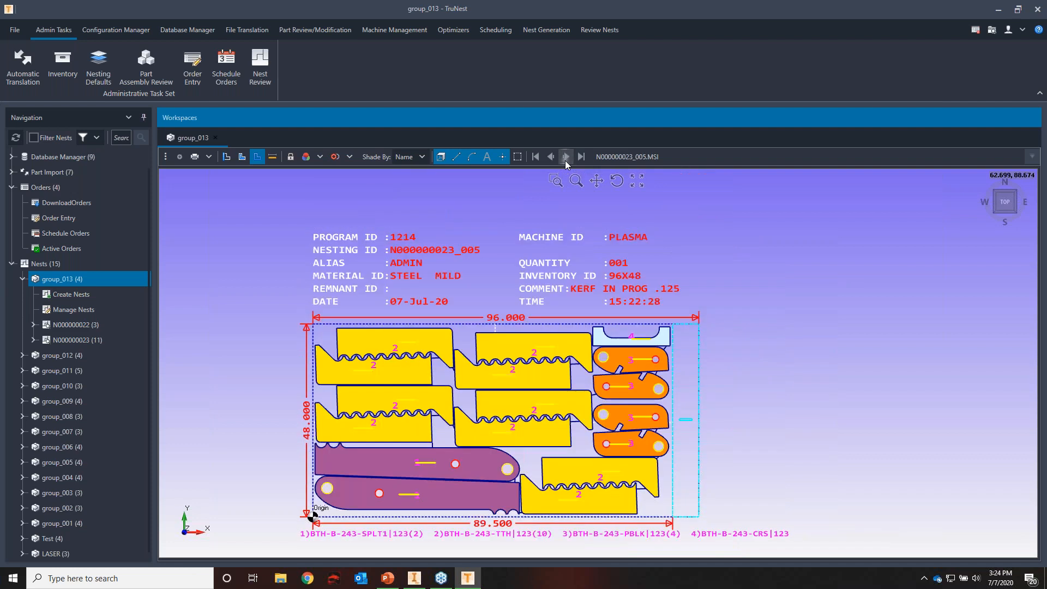
pyautogui.click(565, 159)
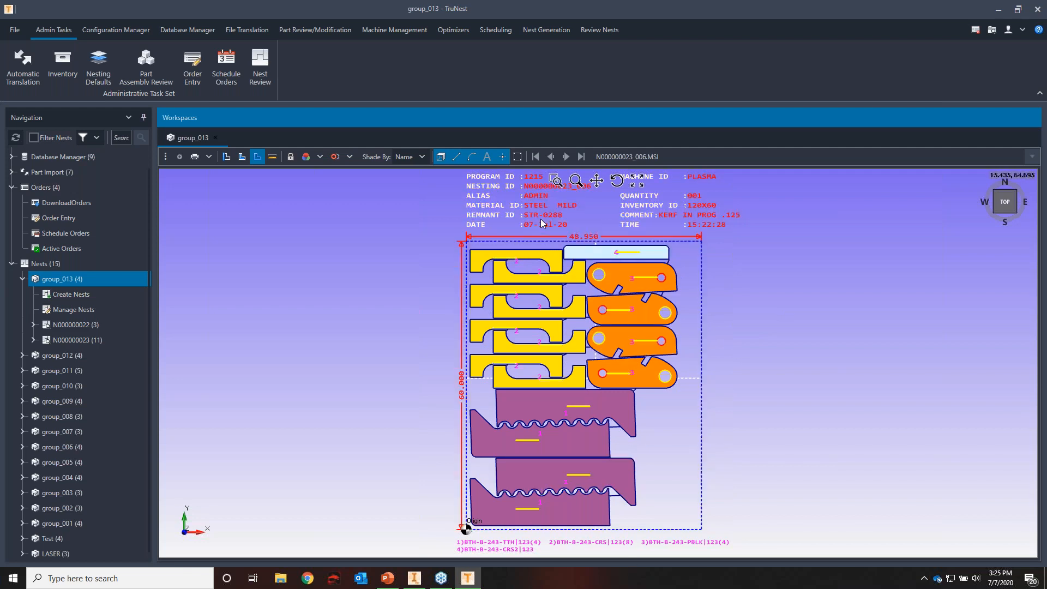
pyautogui.click(565, 157)
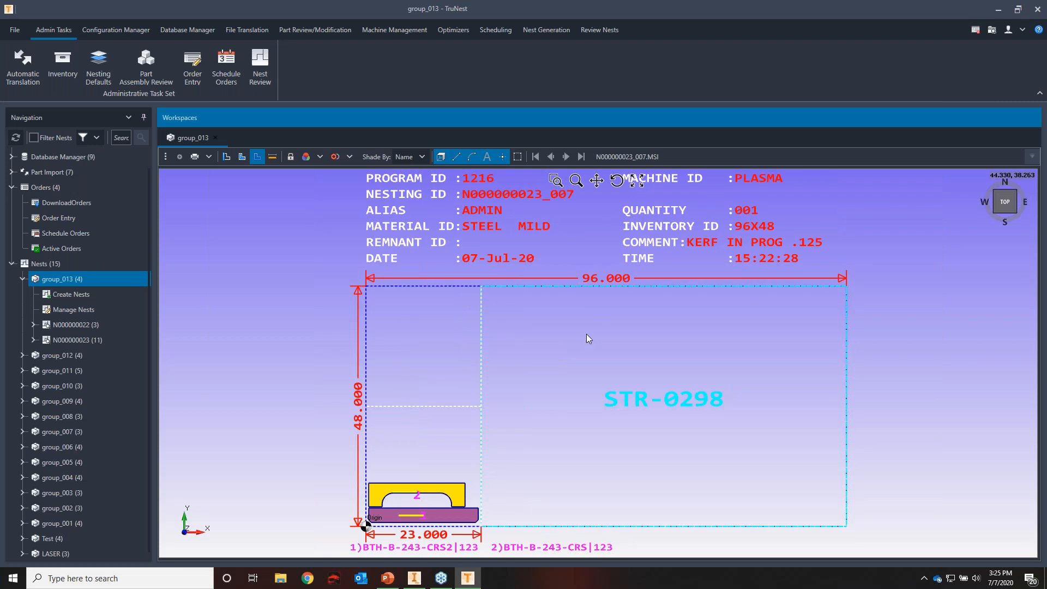
# Return to nest N000000023_001 and expand N000000022 and N000000023 under group_013 to show their lists and reports
pyautogui.click(290, 239)
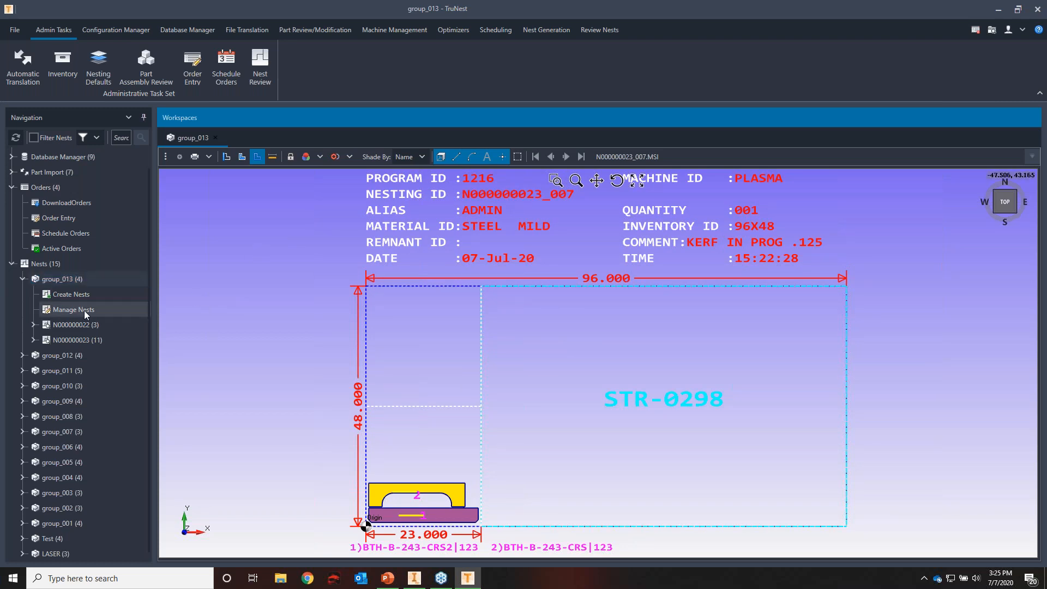
pyautogui.click(565, 159)
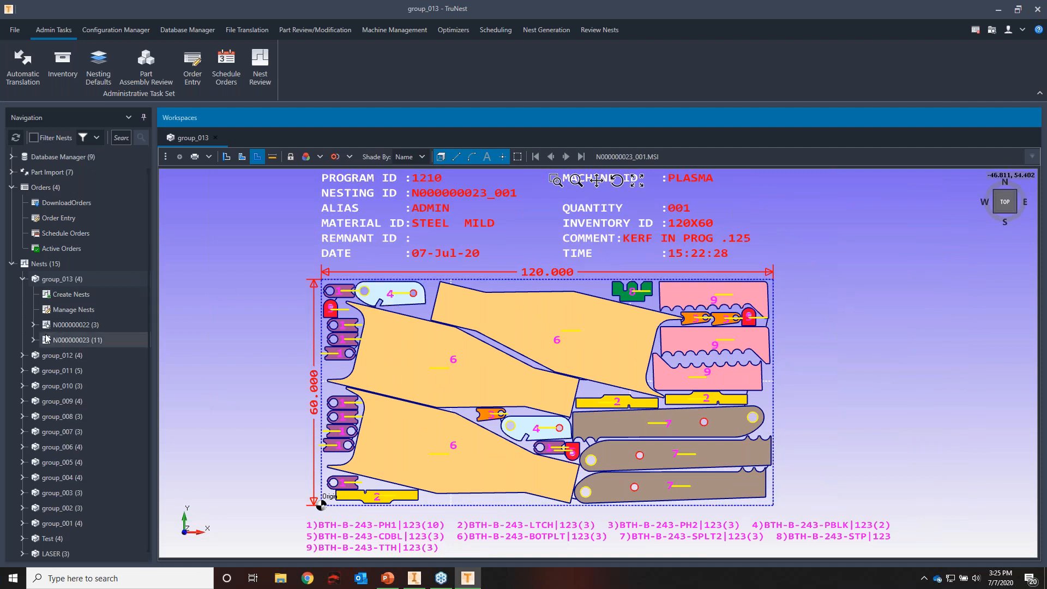
pyautogui.click(34, 325)
pyautogui.click(33, 386)
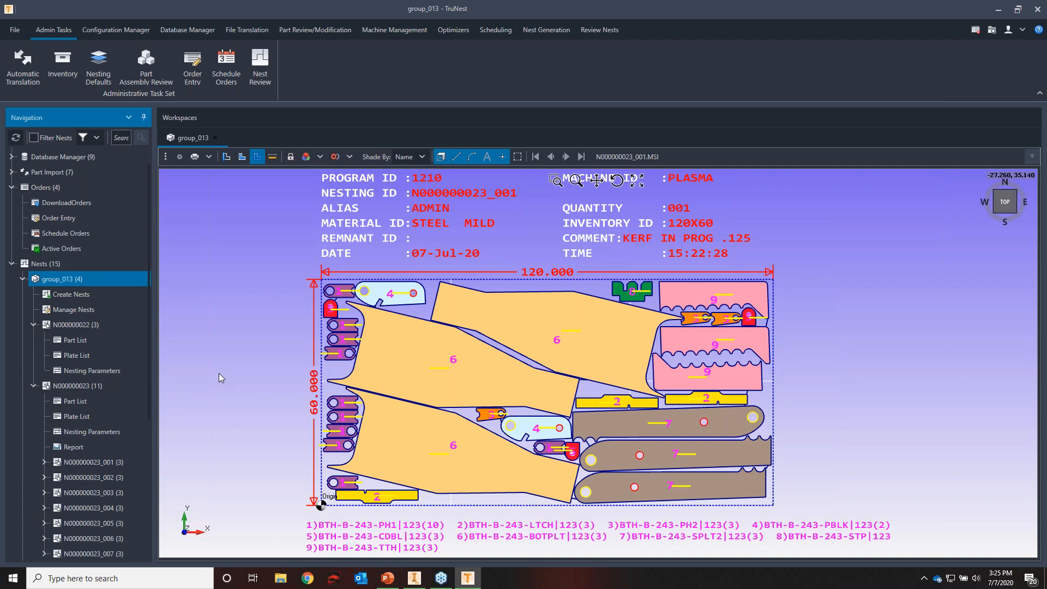
# View the part list of N000000022, set Heads to 4 in its nesting parameters, and commit the change
pyautogui.click(87, 344)
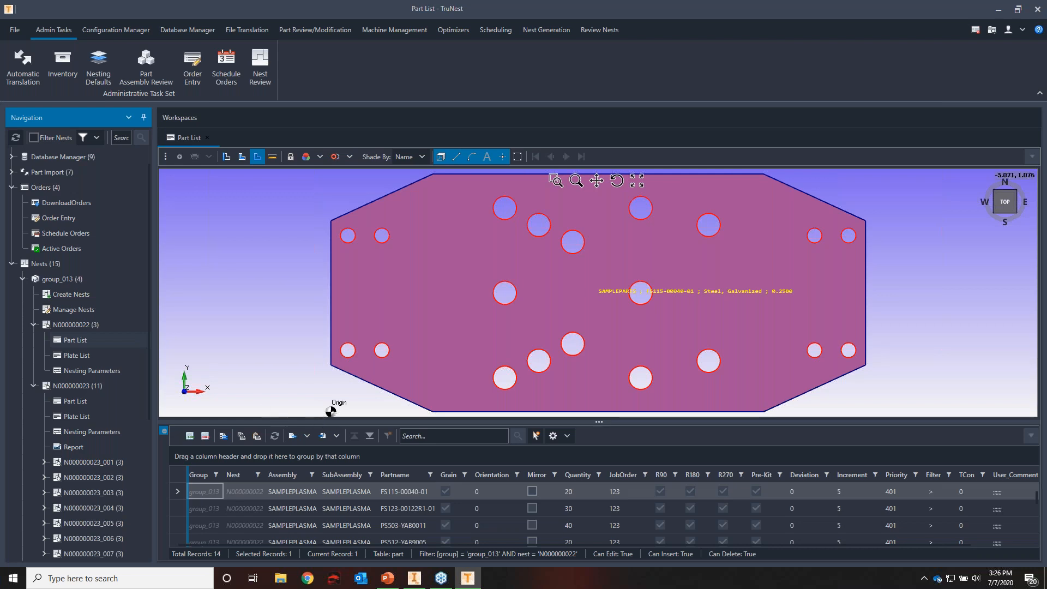
pyautogui.click(102, 370)
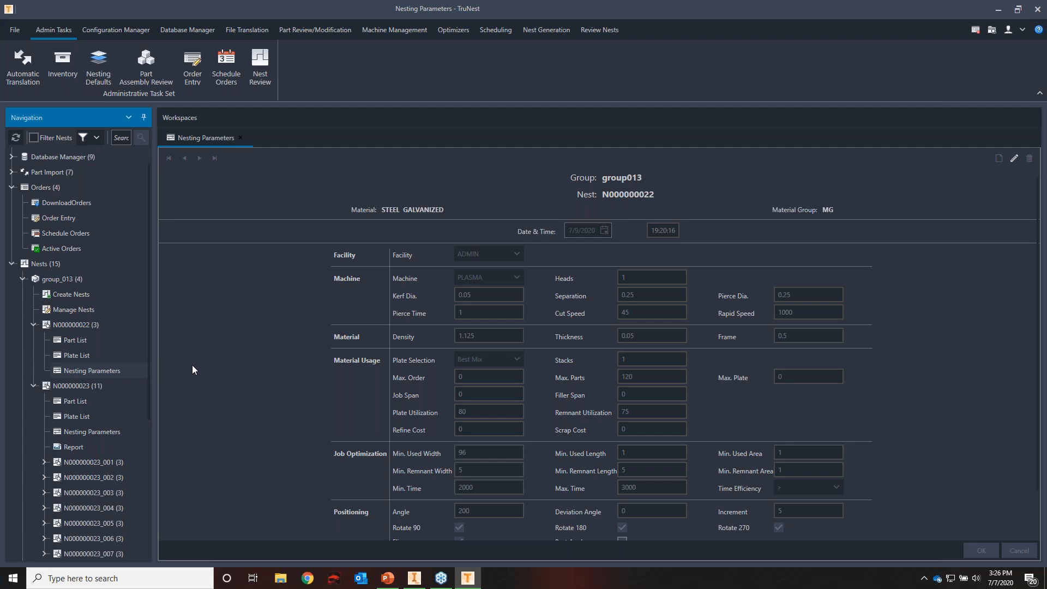
pyautogui.click(1014, 160)
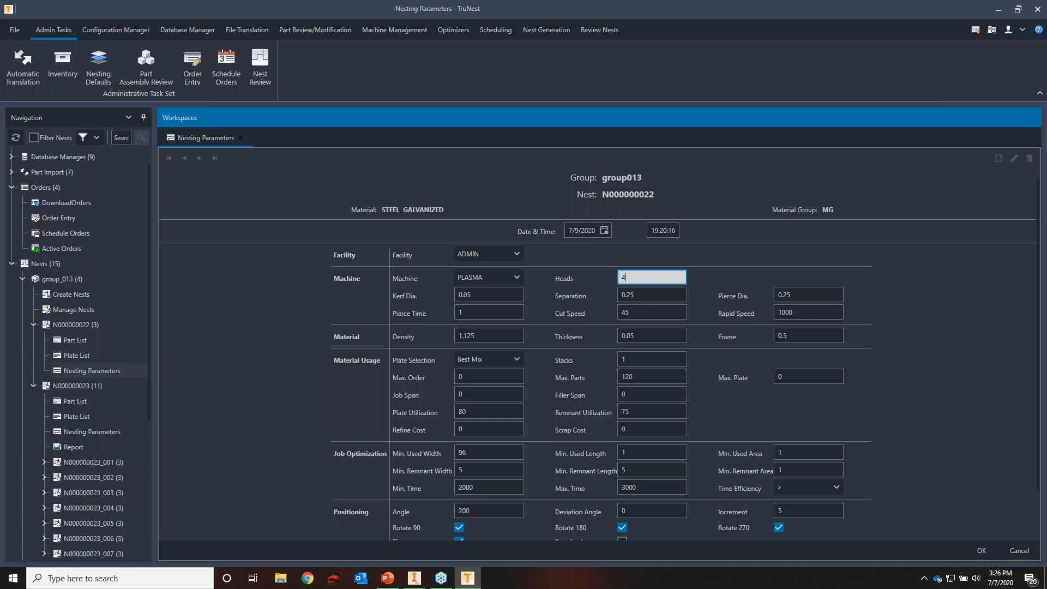
pyautogui.click(646, 296)
pyautogui.click(697, 264)
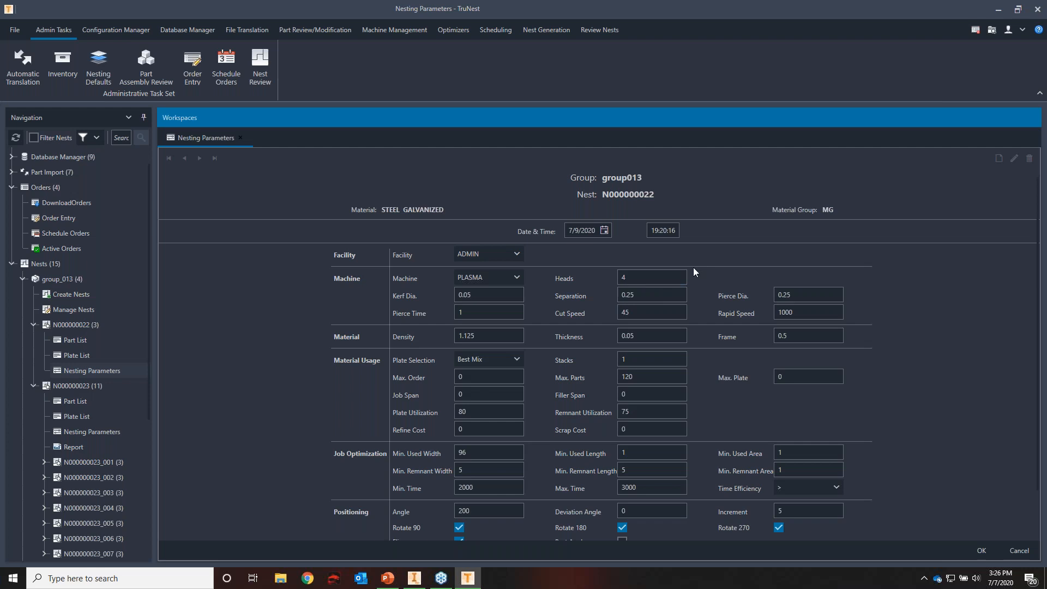
pyautogui.click(645, 276)
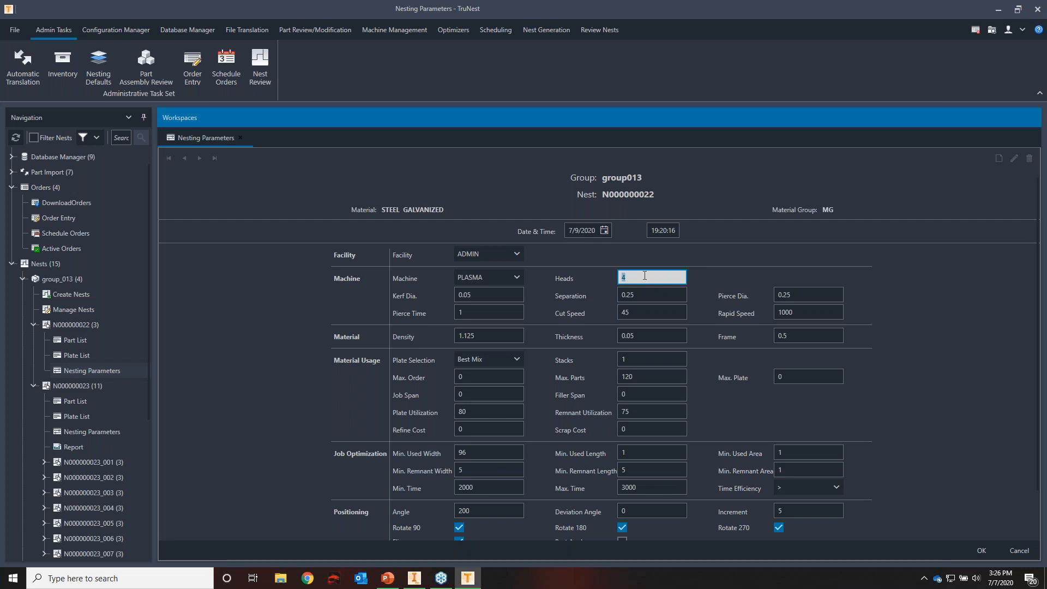
pyautogui.click(956, 287)
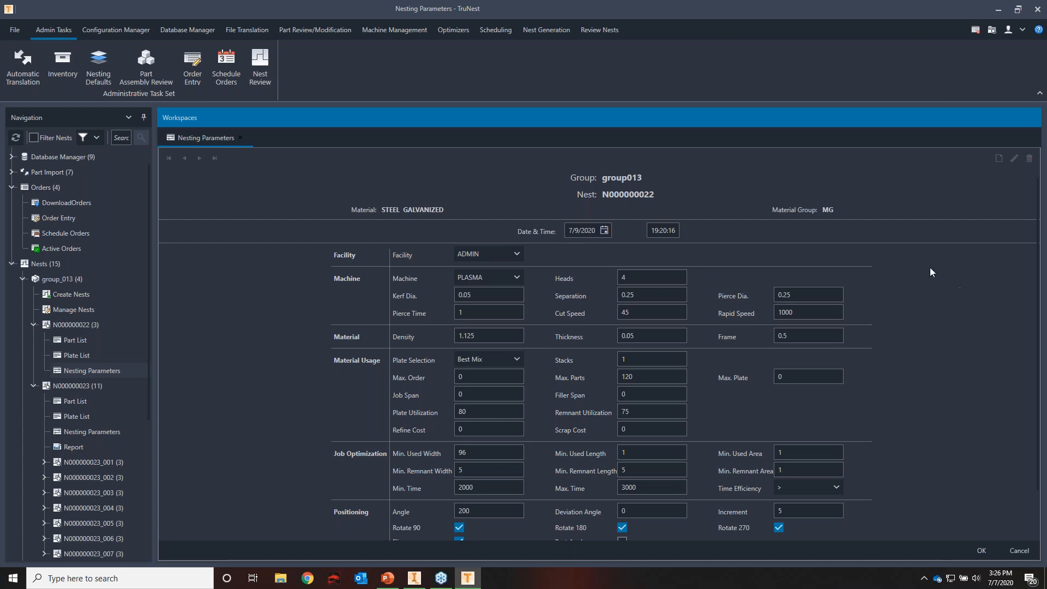
pyautogui.scroll(-2, 883, 260)
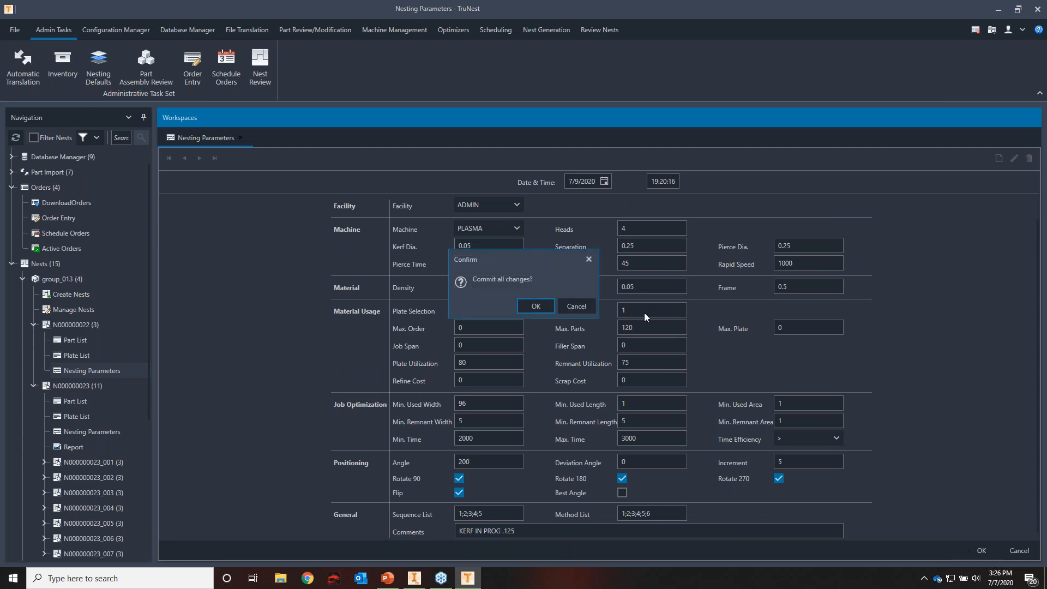
pyautogui.click(544, 307)
# Run nesting for N000000022 from group_013's Create Nests, skipping ahead plate by plate and exiting the nesting run
pyautogui.click(88, 295)
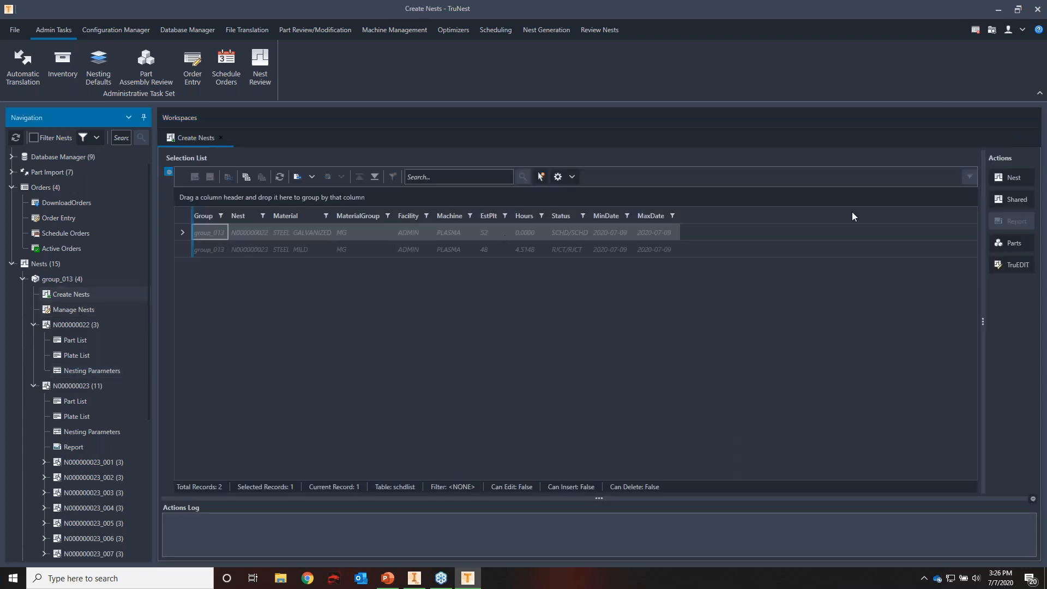
pyautogui.click(1011, 177)
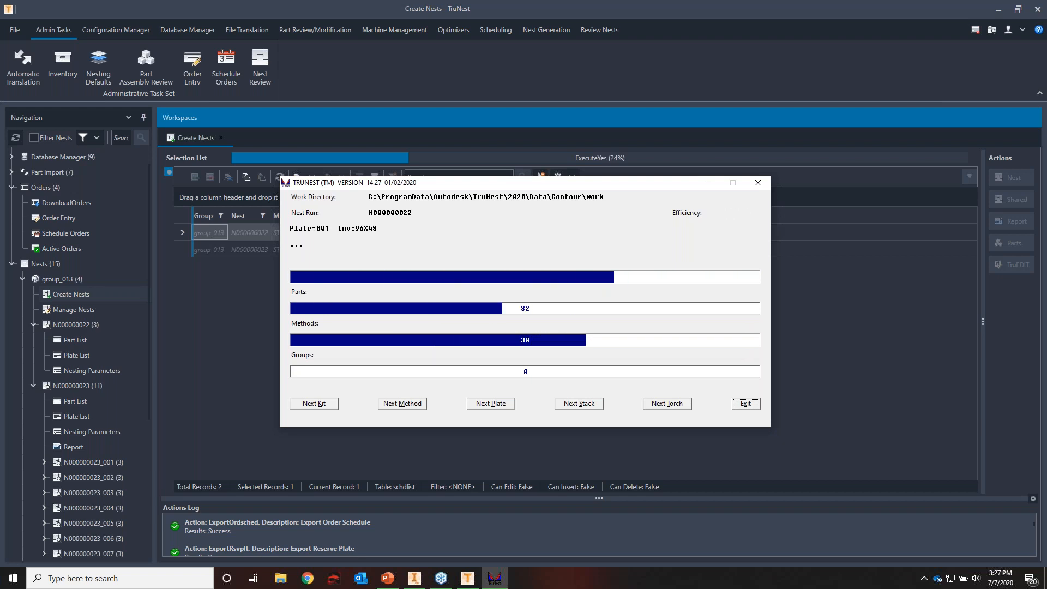
pyautogui.click(497, 405)
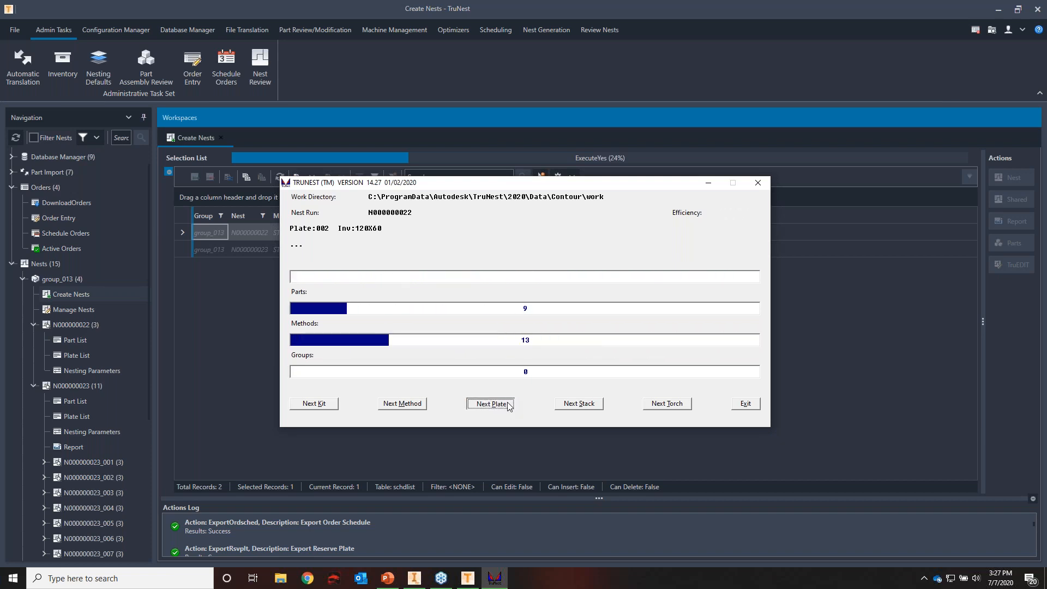
pyautogui.click(498, 402)
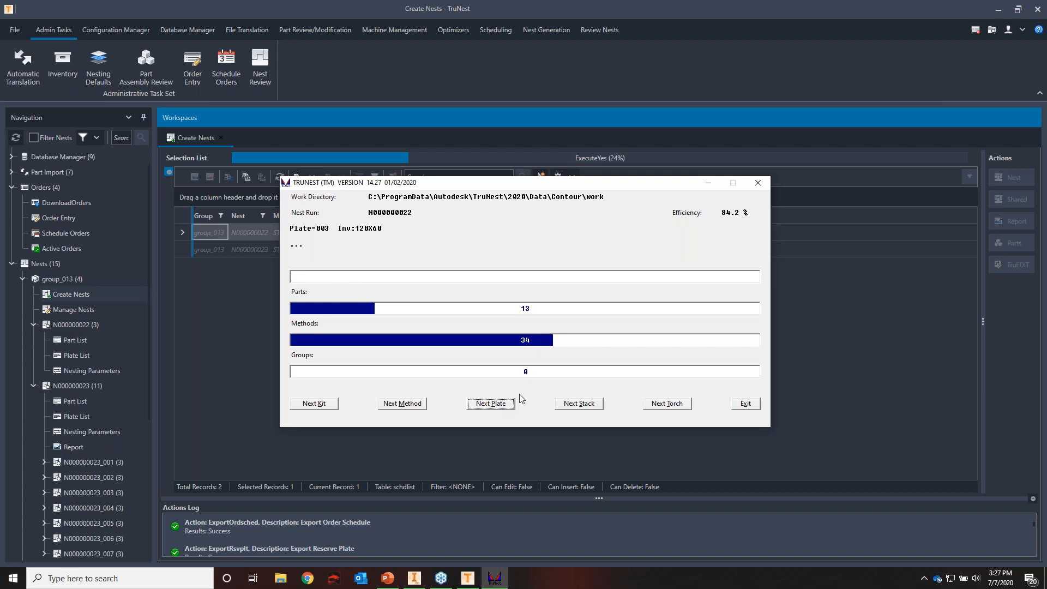
pyautogui.click(511, 408)
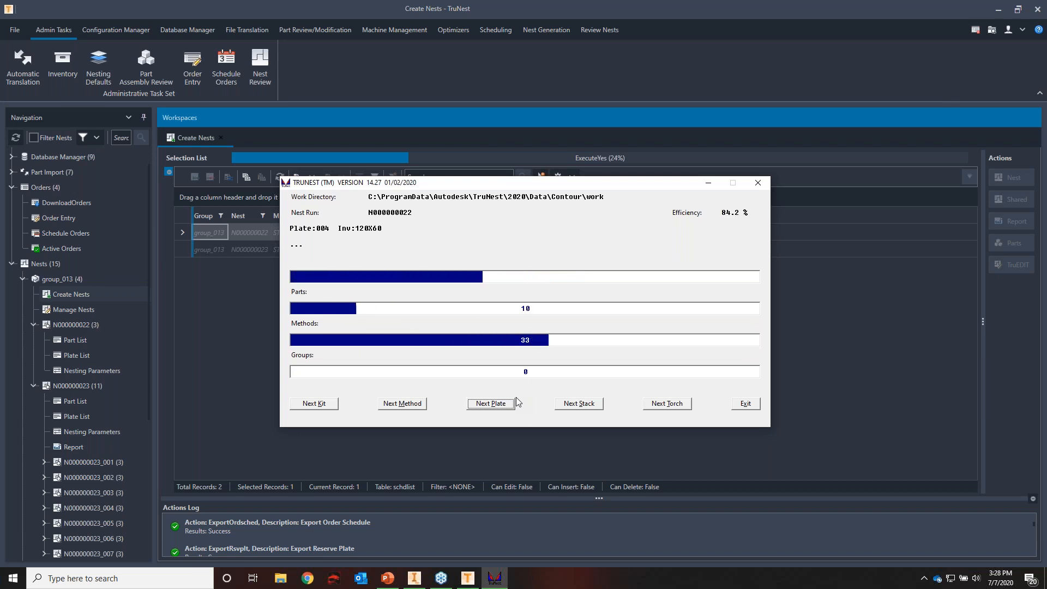
pyautogui.click(503, 404)
pyautogui.click(503, 404)
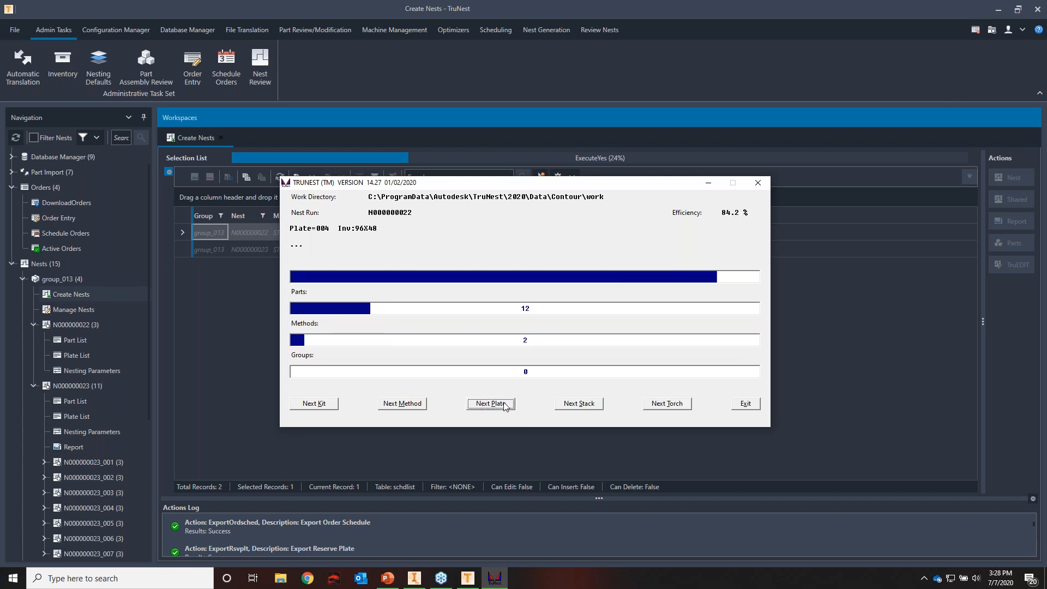
pyautogui.click(503, 404)
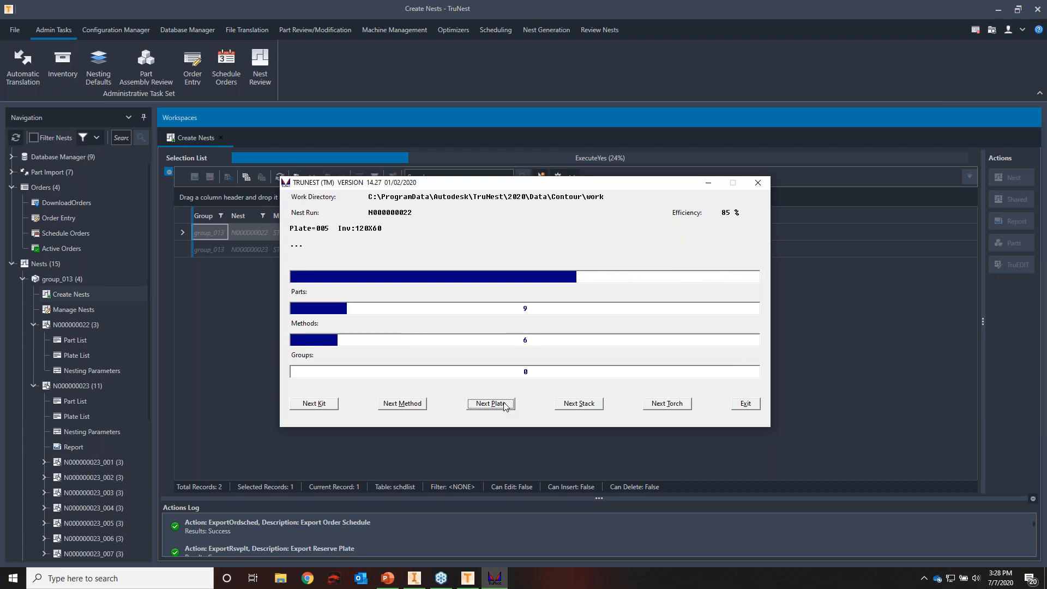
pyautogui.click(502, 404)
pyautogui.click(503, 404)
pyautogui.click(503, 404)
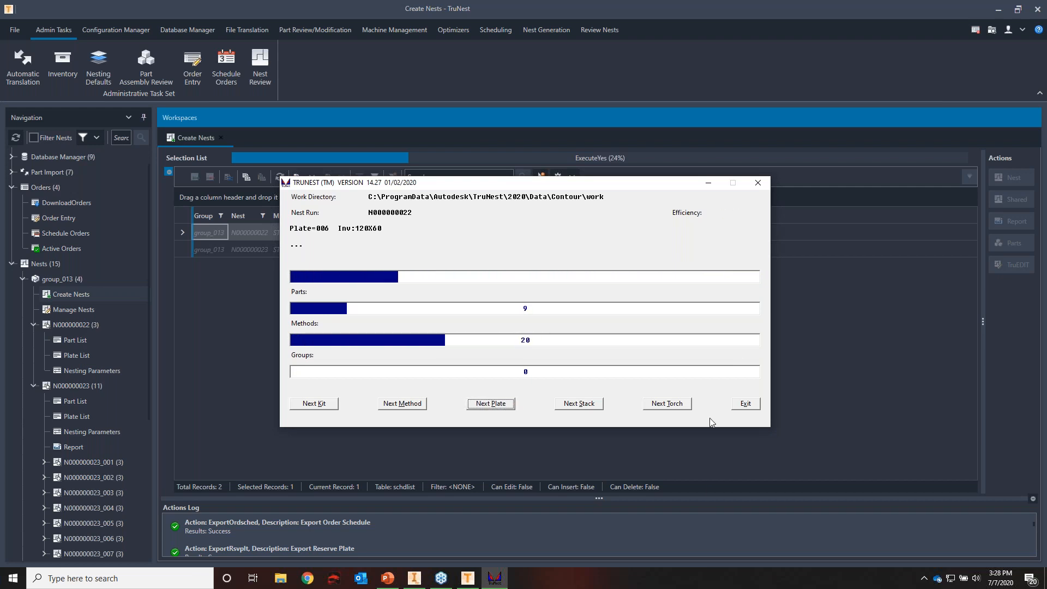
pyautogui.click(755, 406)
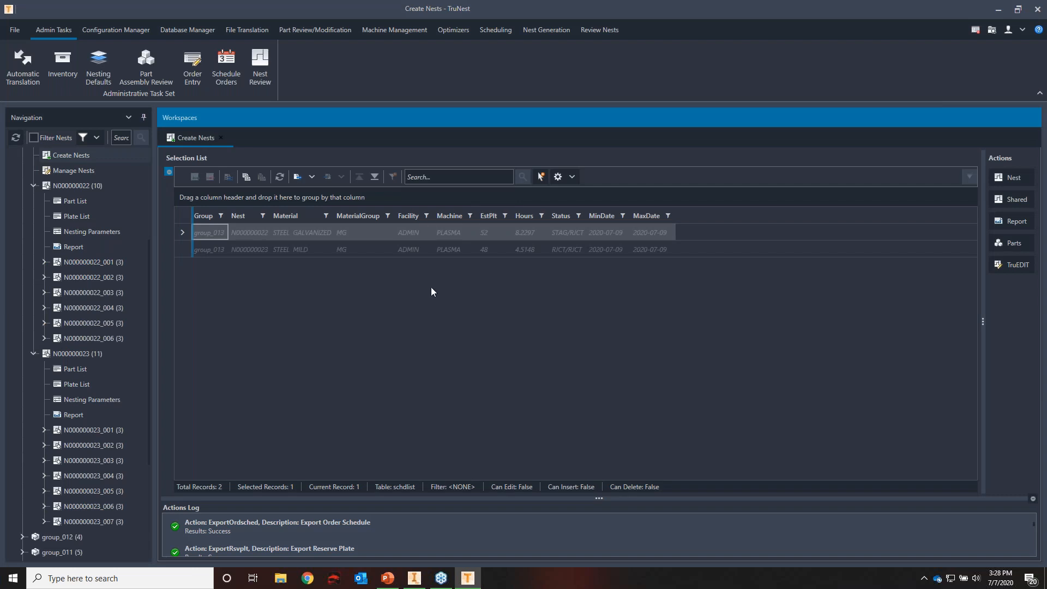
# Open the group_013 nests at N000000022_001 and shade the parts by Entity to distinguish the four torches' parts
pyautogui.scroll(2, 132, 323)
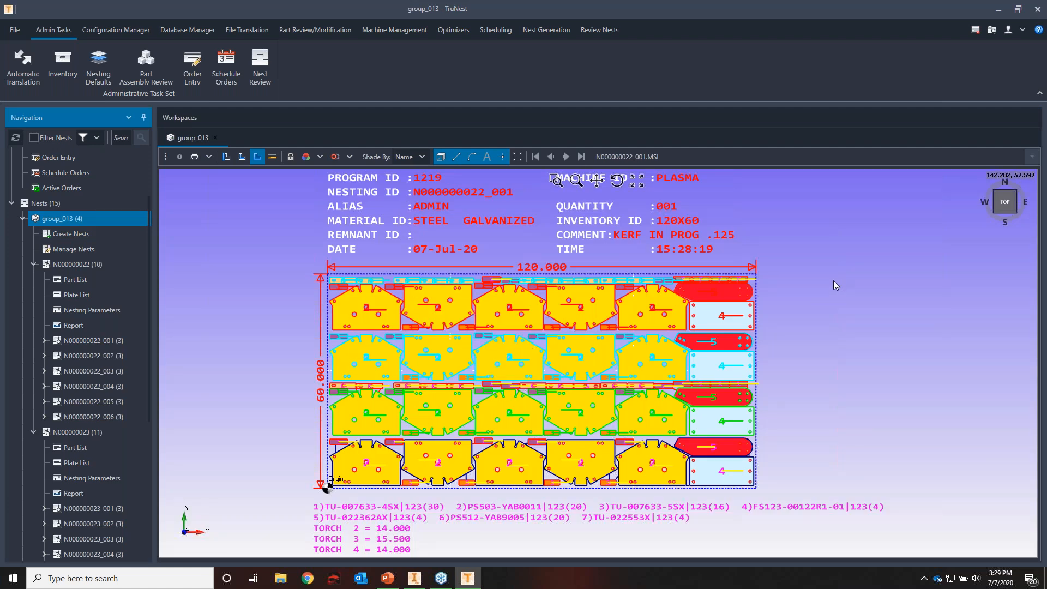
pyautogui.click(408, 156)
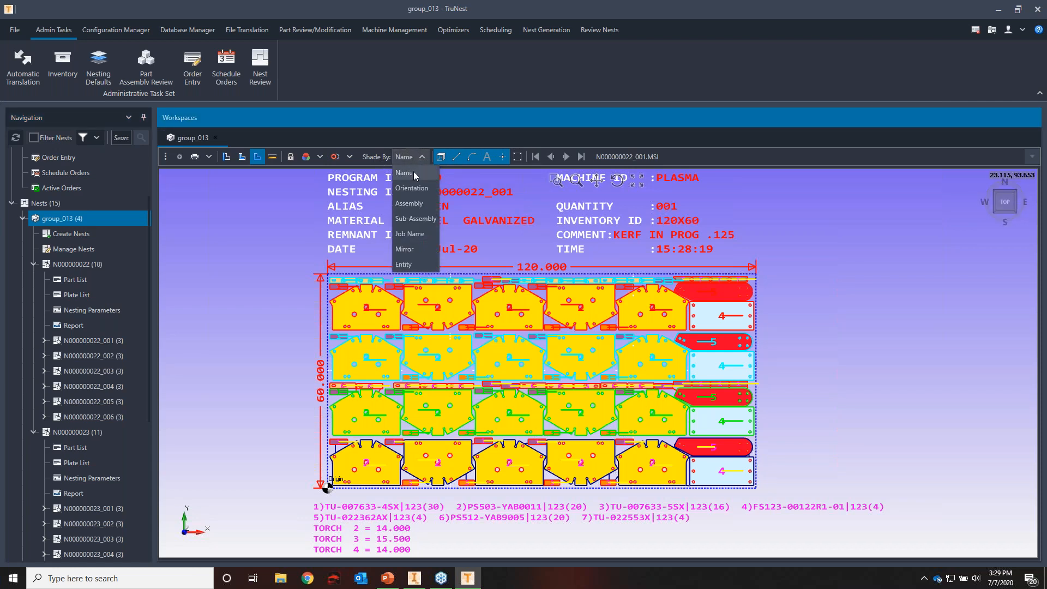
pyautogui.click(420, 265)
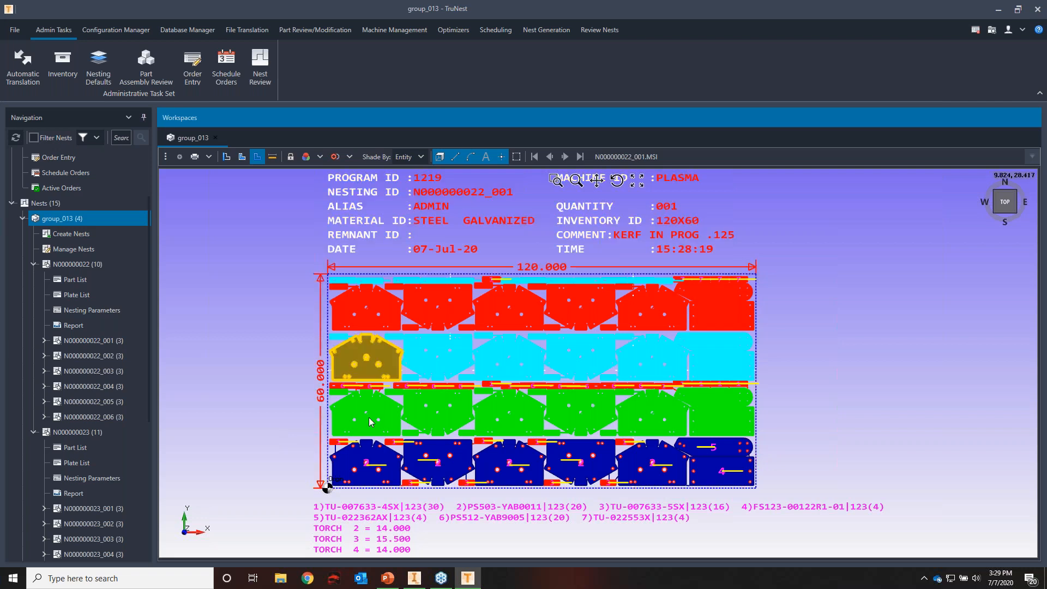
pyautogui.scroll(1, 359, 446)
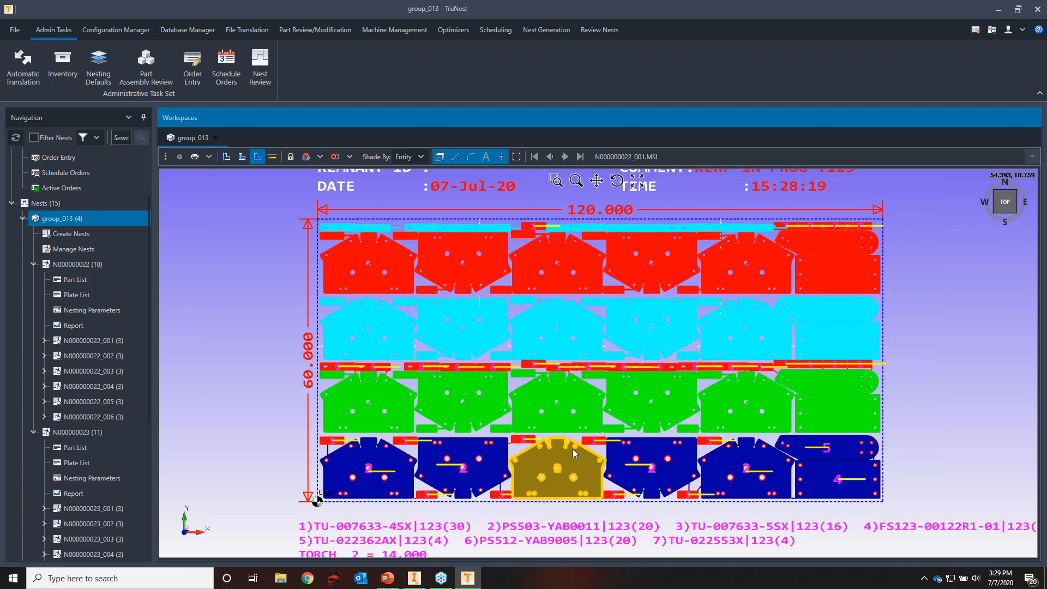
# Page through nests N000000022_002 to N000000022_004 and examine the torch rows of the last one near the plate origin
pyautogui.click(570, 158)
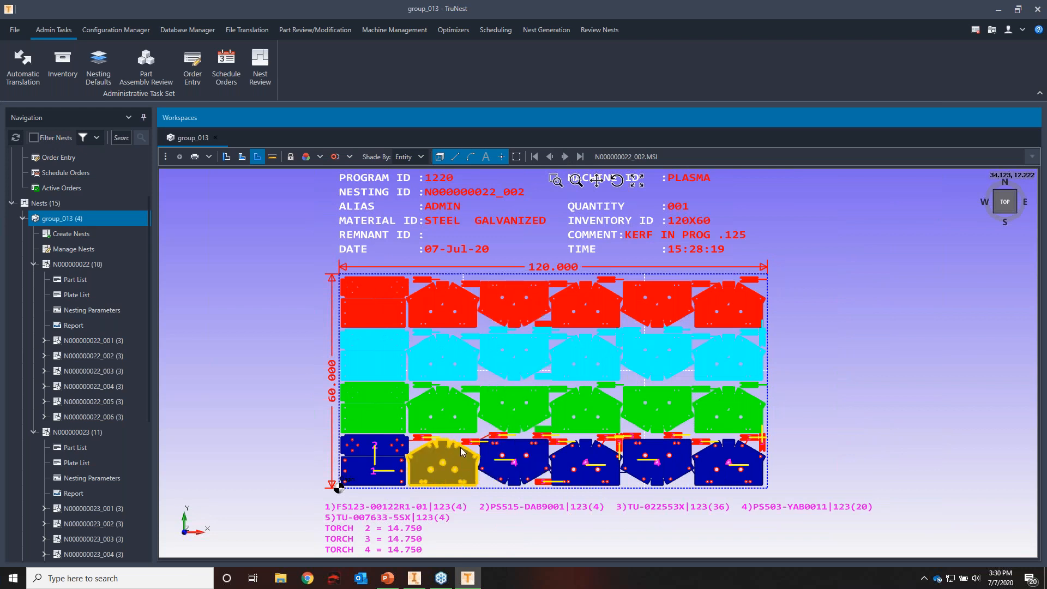
pyautogui.click(564, 158)
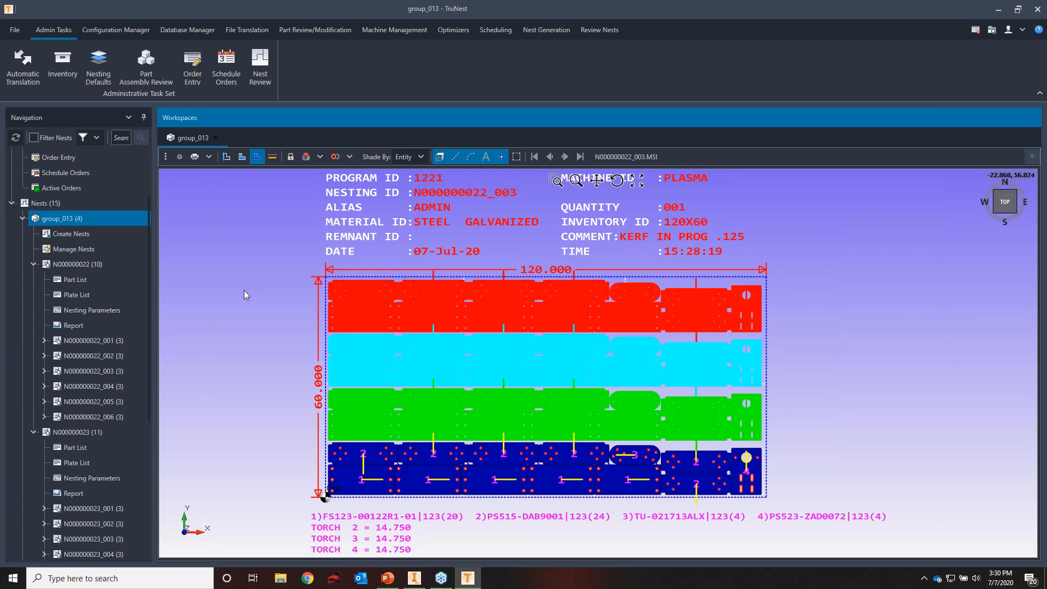
pyautogui.click(566, 158)
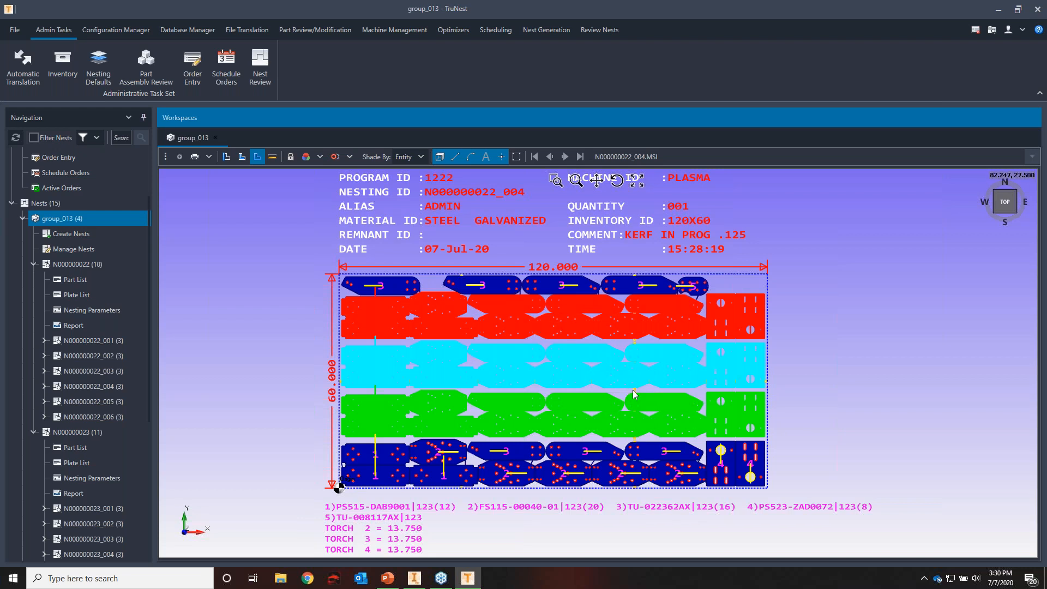
pyautogui.scroll(3, 632, 390)
pyautogui.scroll(-3, 635, 391)
pyautogui.scroll(4, 459, 477)
pyautogui.scroll(-1, 489, 472)
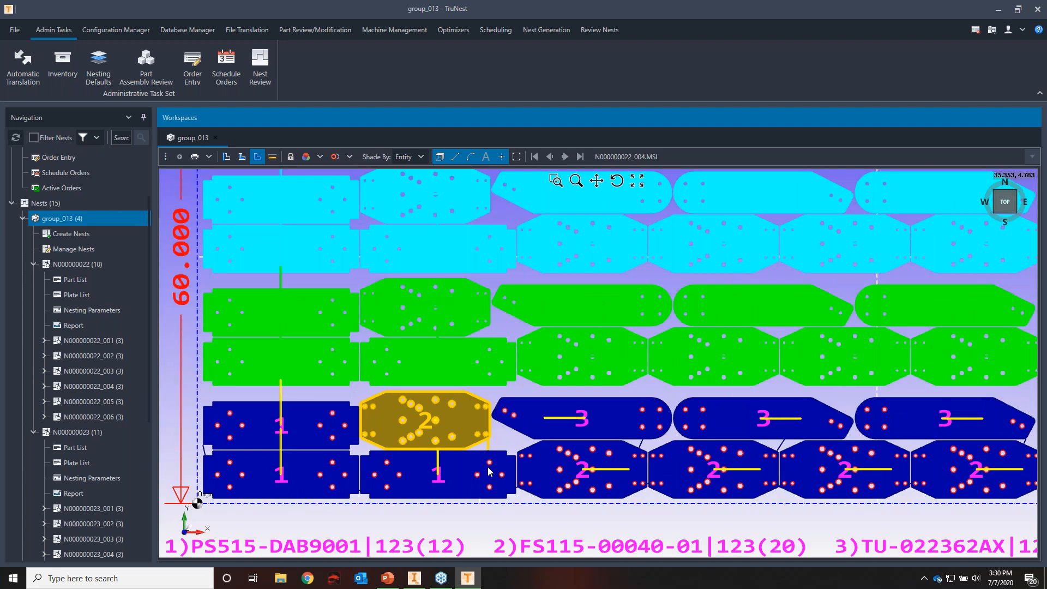
pyautogui.scroll(-5, 489, 472)
pyautogui.scroll(2, 499, 398)
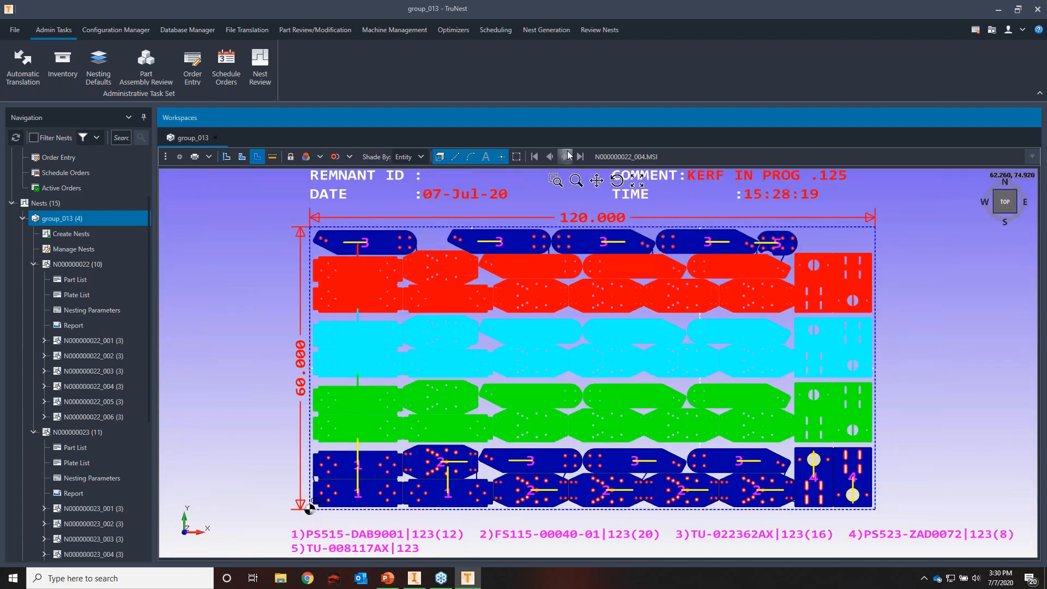
# Review nests N000000022_005 and N000000022_006, examining part 4 and how the torch rows are laid out
pyautogui.click(566, 157)
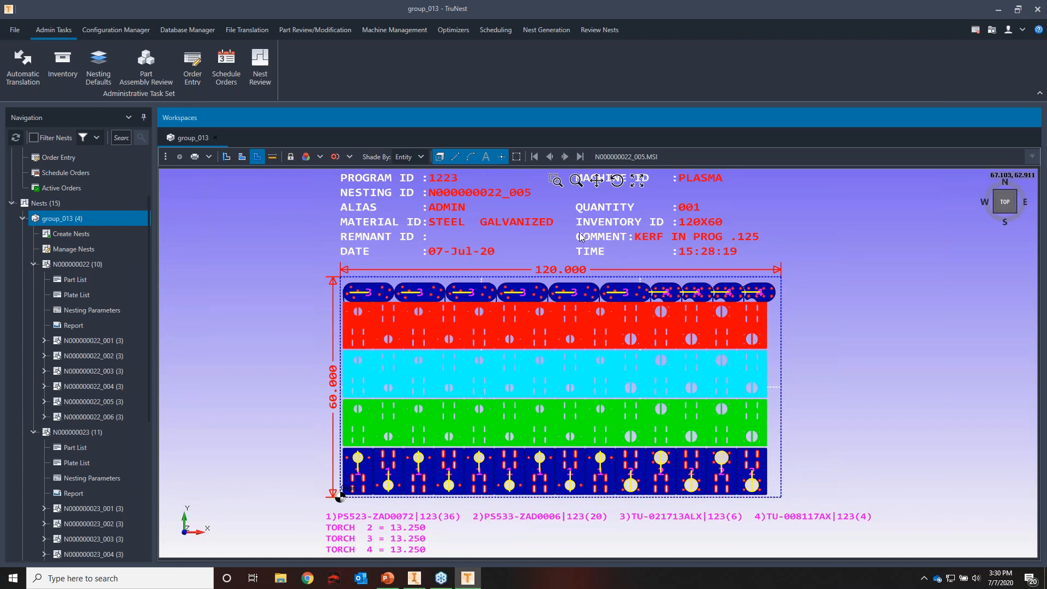
pyautogui.click(567, 156)
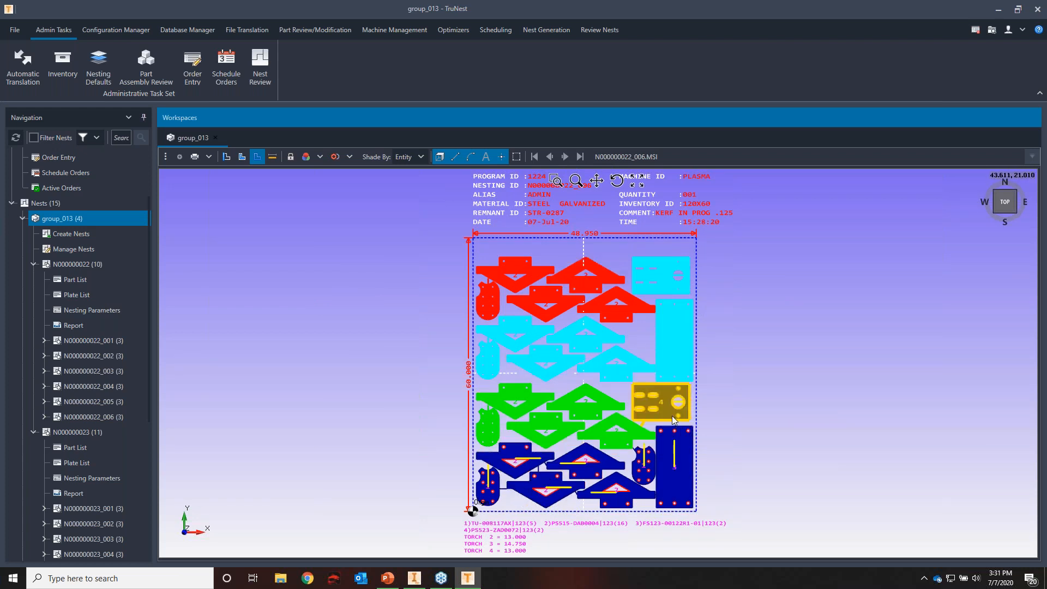
pyautogui.scroll(3, 632, 297)
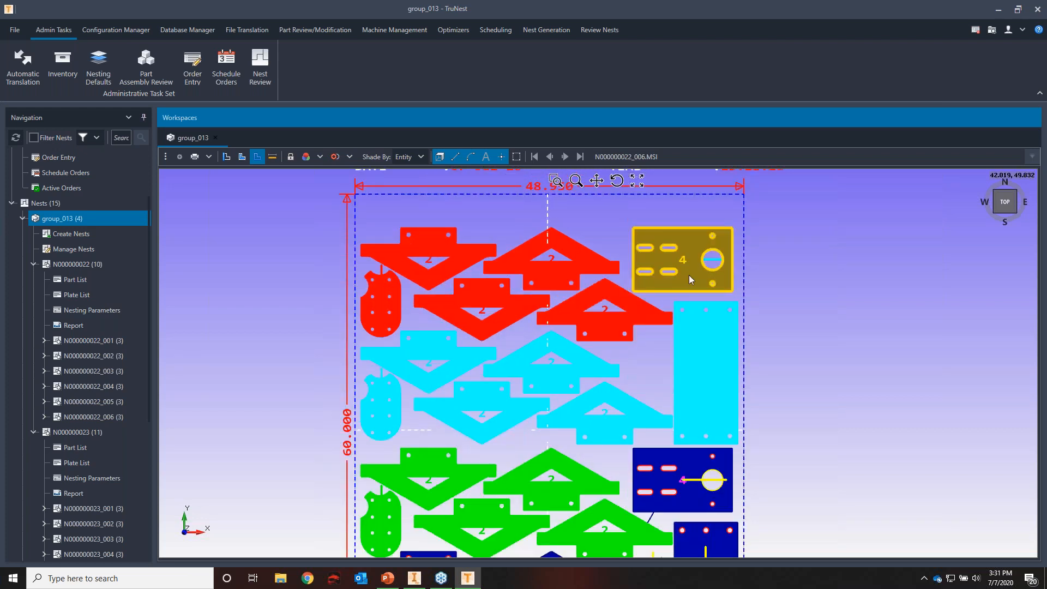
pyautogui.scroll(-3, 689, 275)
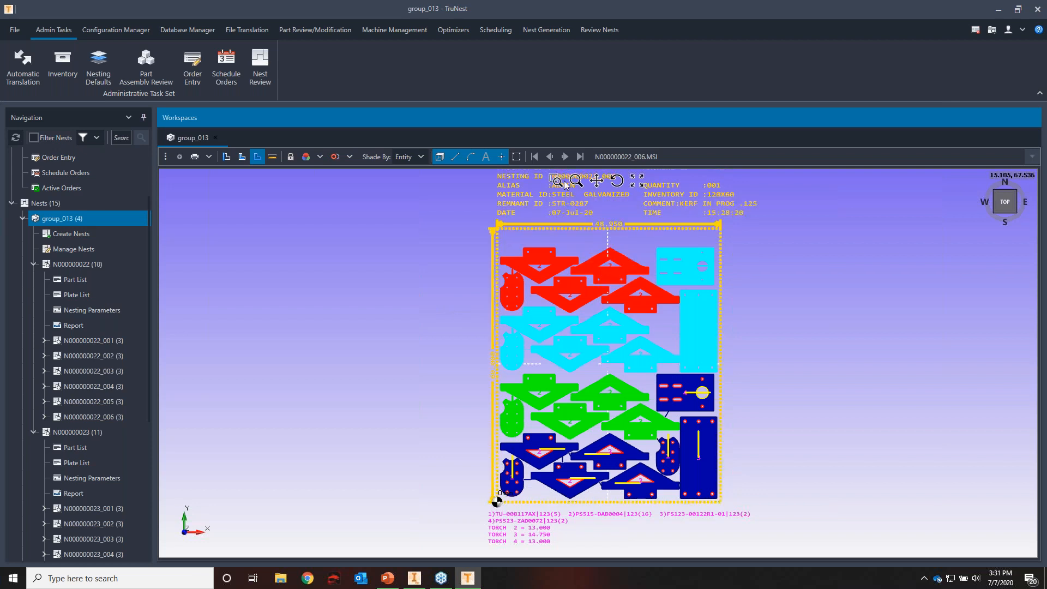
pyautogui.click(550, 157)
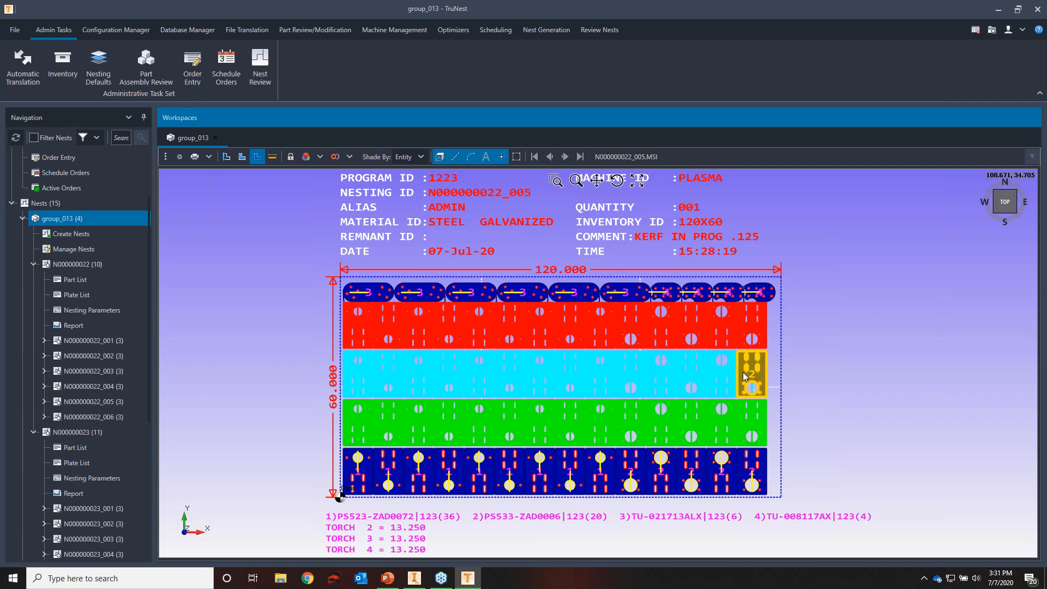
pyautogui.click(565, 157)
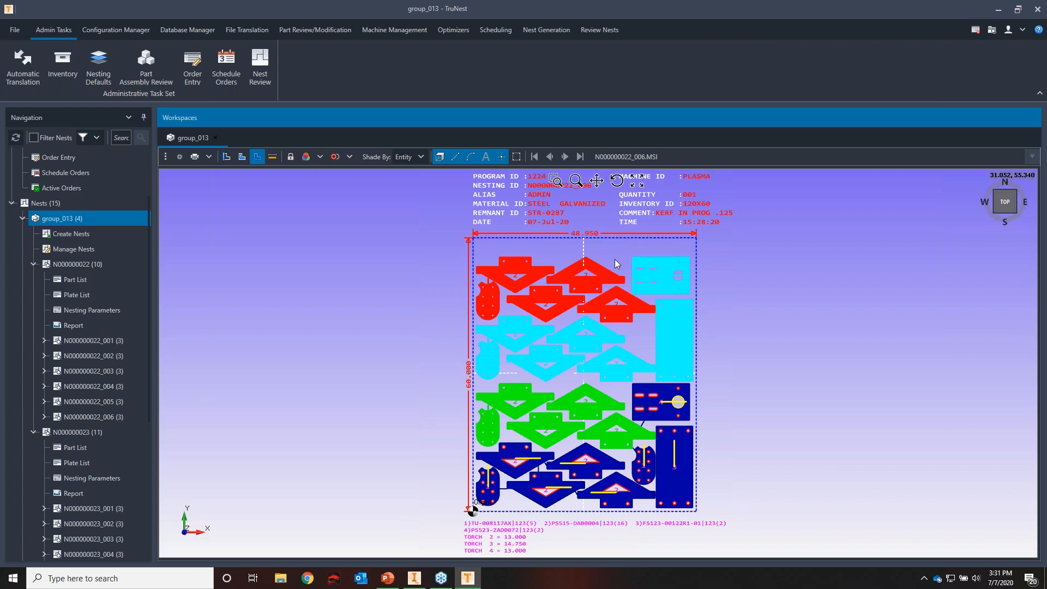
pyautogui.click(811, 263)
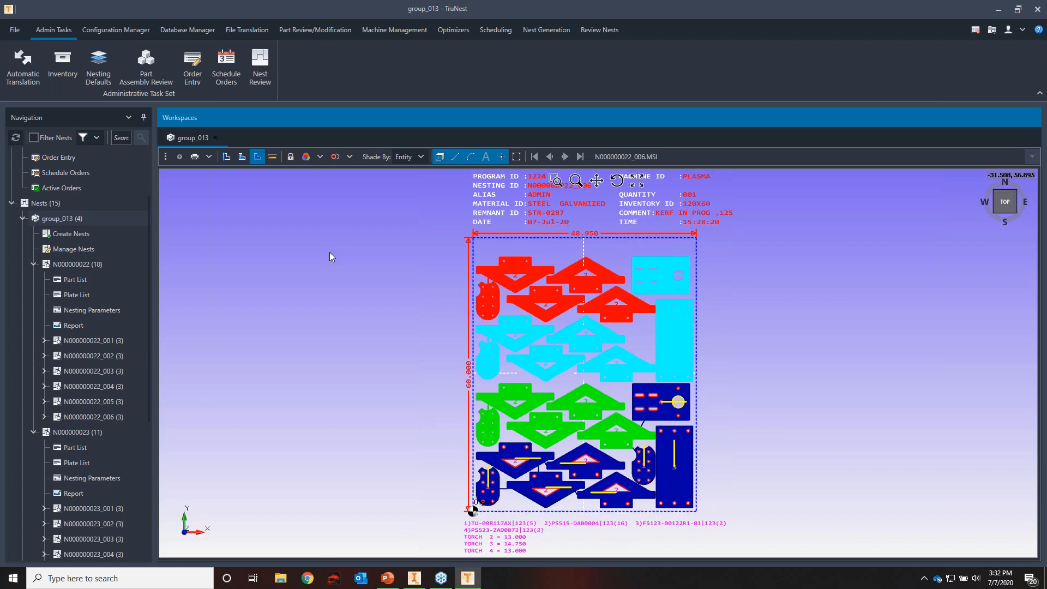
# Set Stacks to 2 in the nesting parameters of N000000022 and commit the changes
pyautogui.click(124, 310)
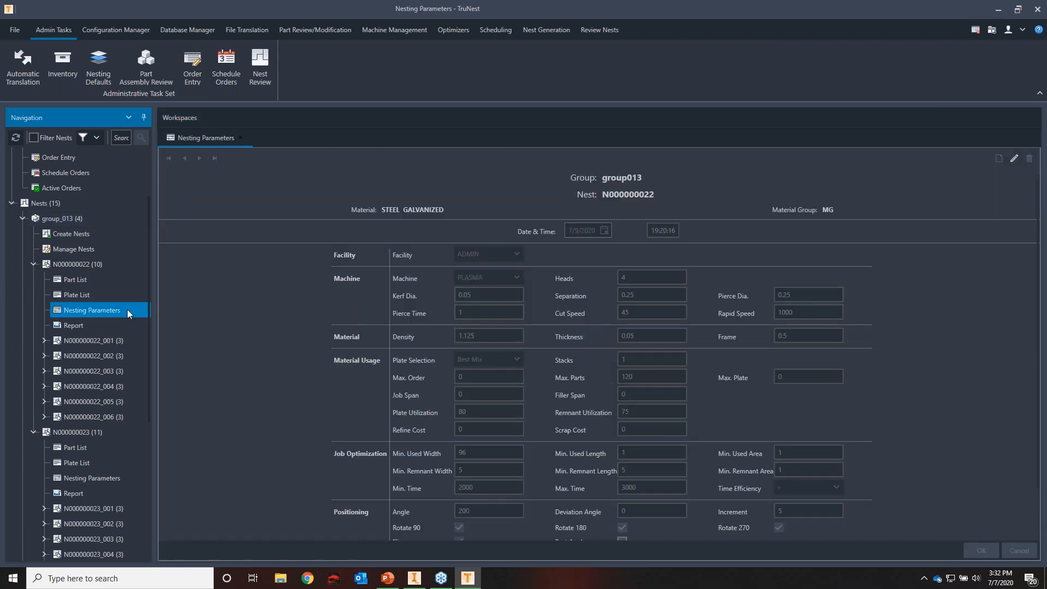
pyautogui.click(1015, 159)
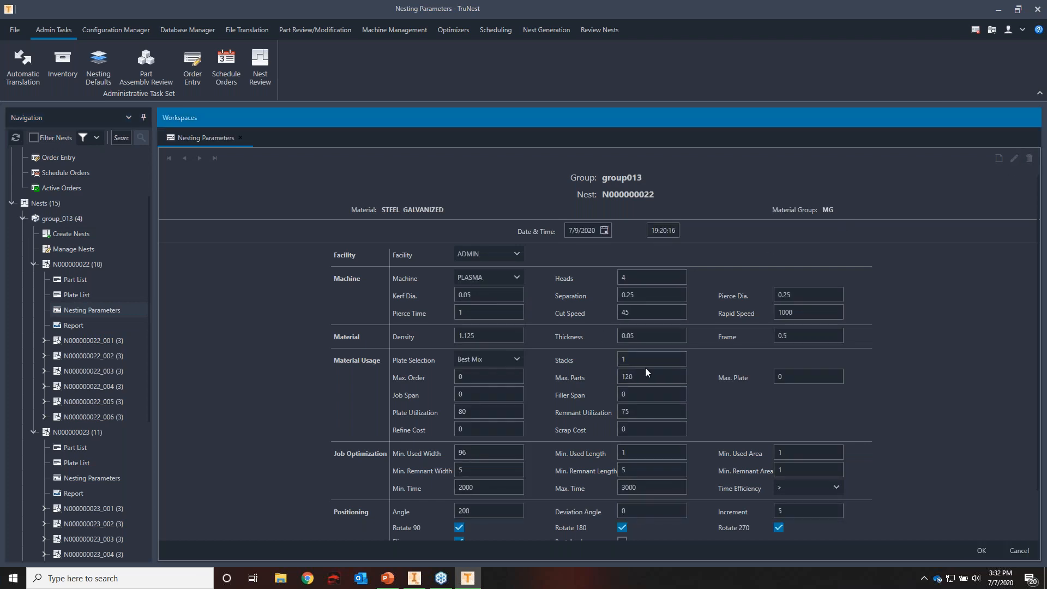
pyautogui.click(622, 355)
pyautogui.write('2')
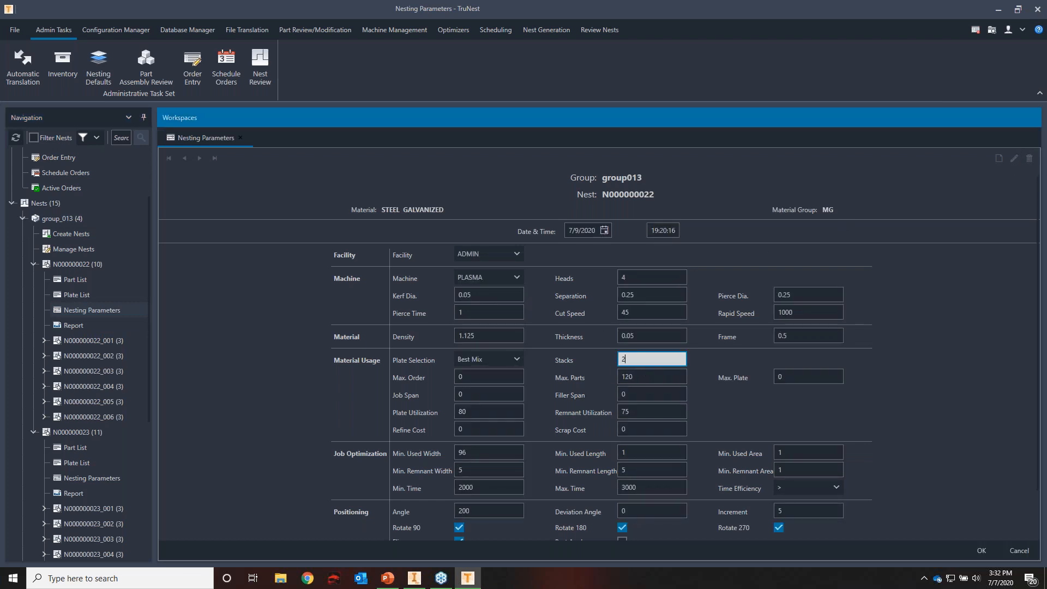
pyautogui.click(944, 309)
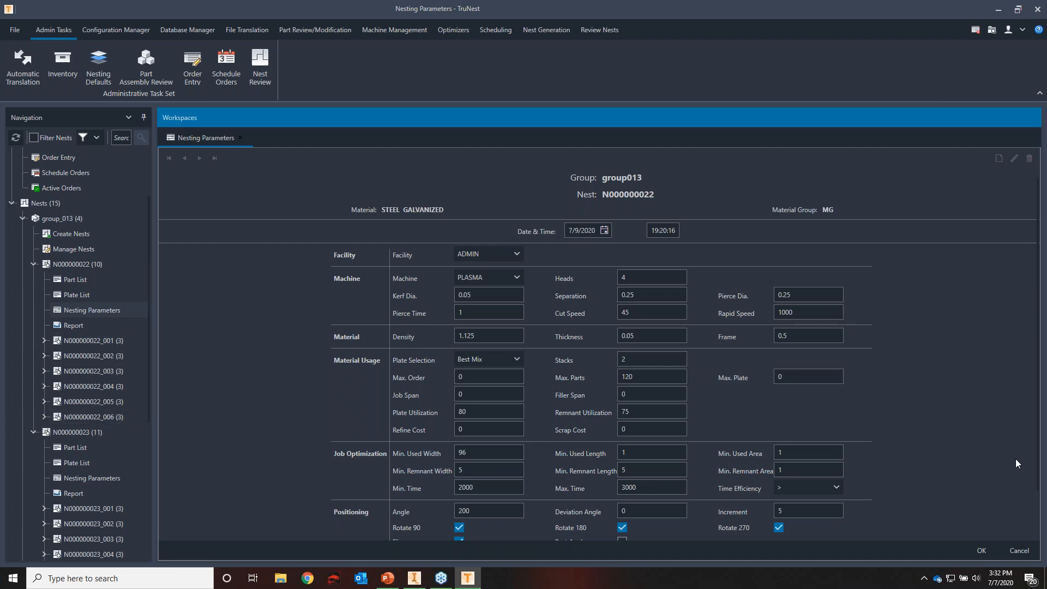
pyautogui.click(986, 554)
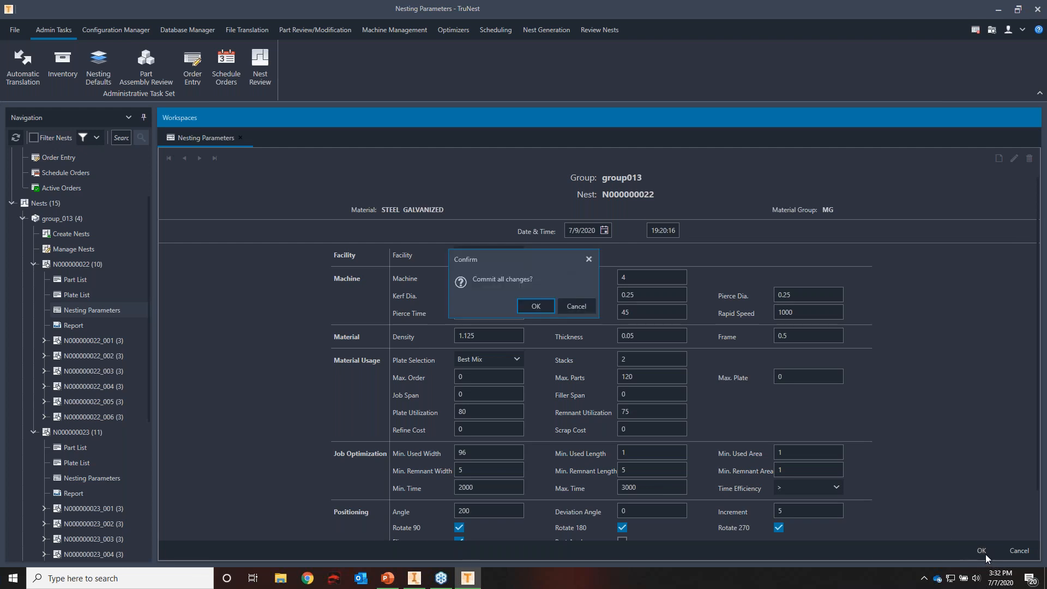
pyautogui.click(538, 309)
# Rerun nesting for the galvanized steel nest N000000022 from group_013's Create Nests, skipping ahead plate by plate
pyautogui.click(79, 234)
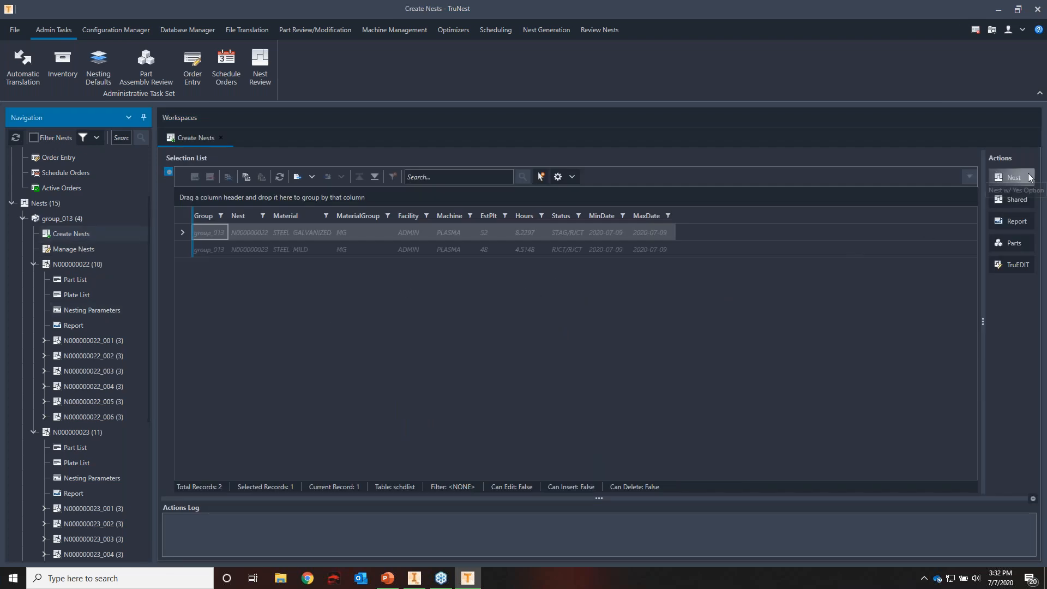
pyautogui.click(1029, 177)
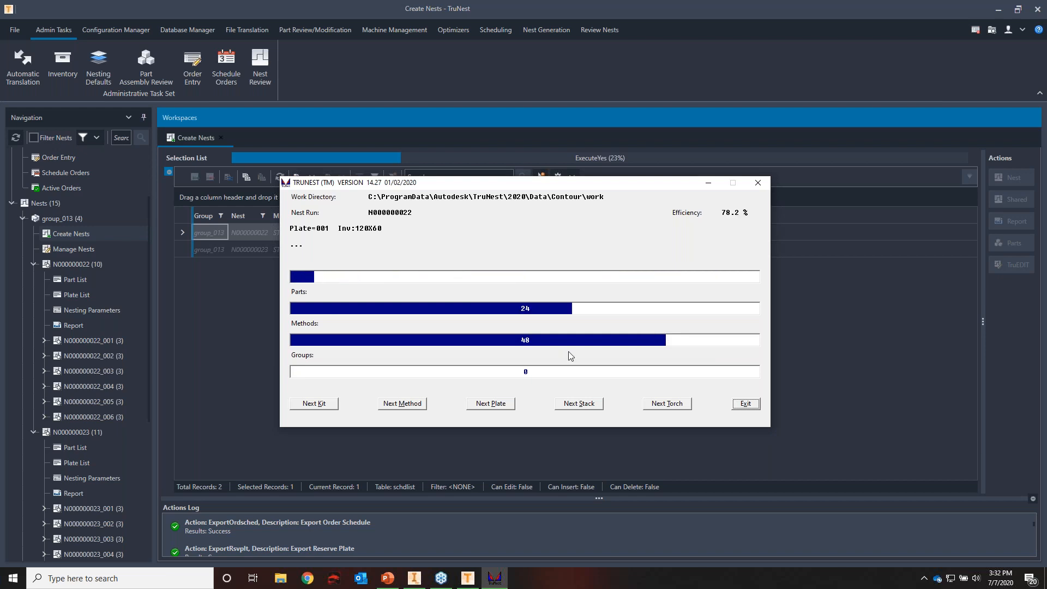
pyautogui.click(498, 405)
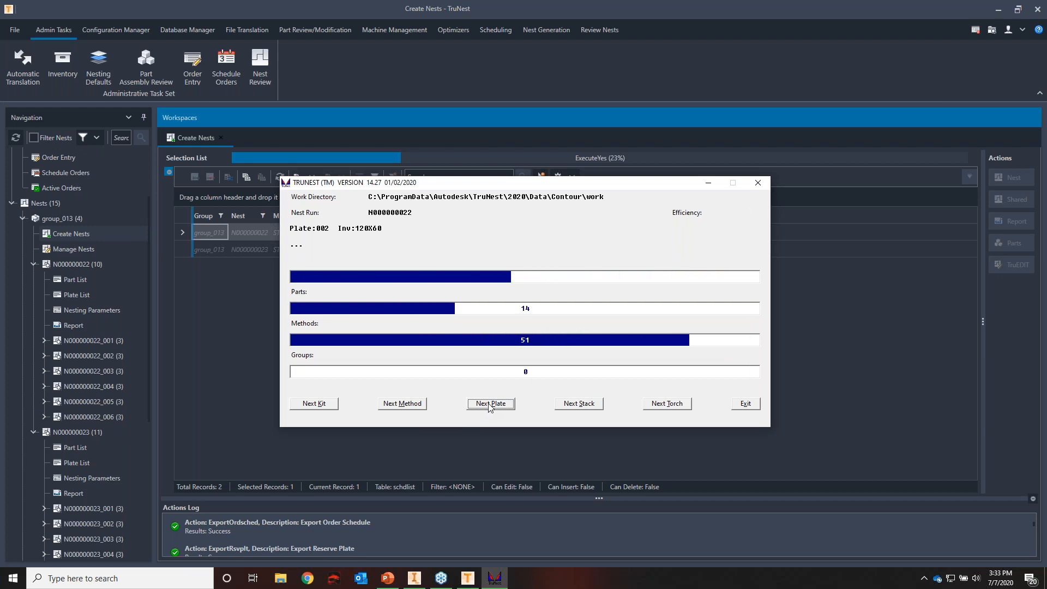
pyautogui.click(489, 407)
pyautogui.click(489, 408)
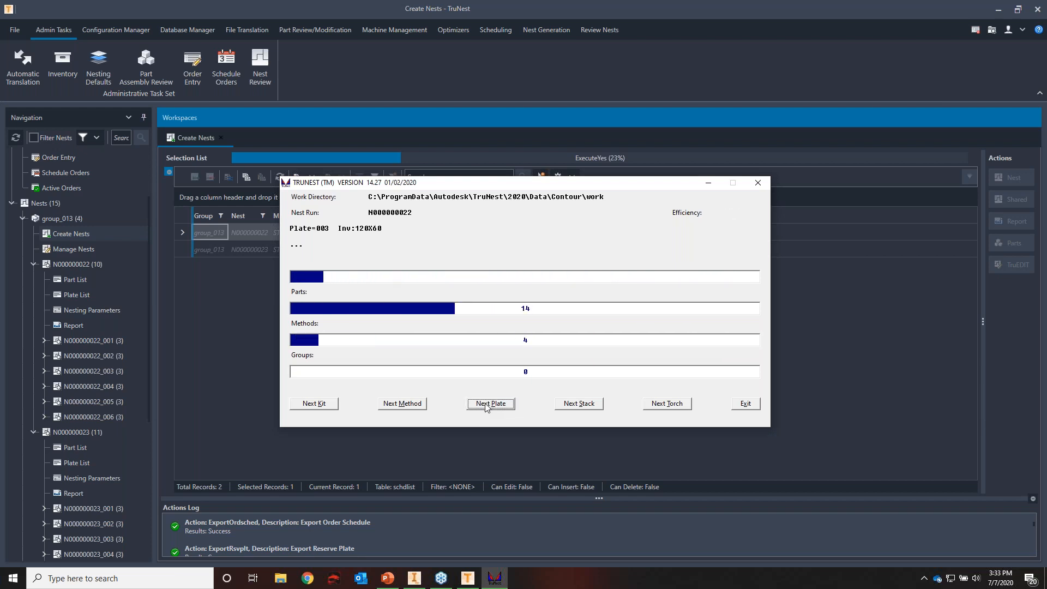
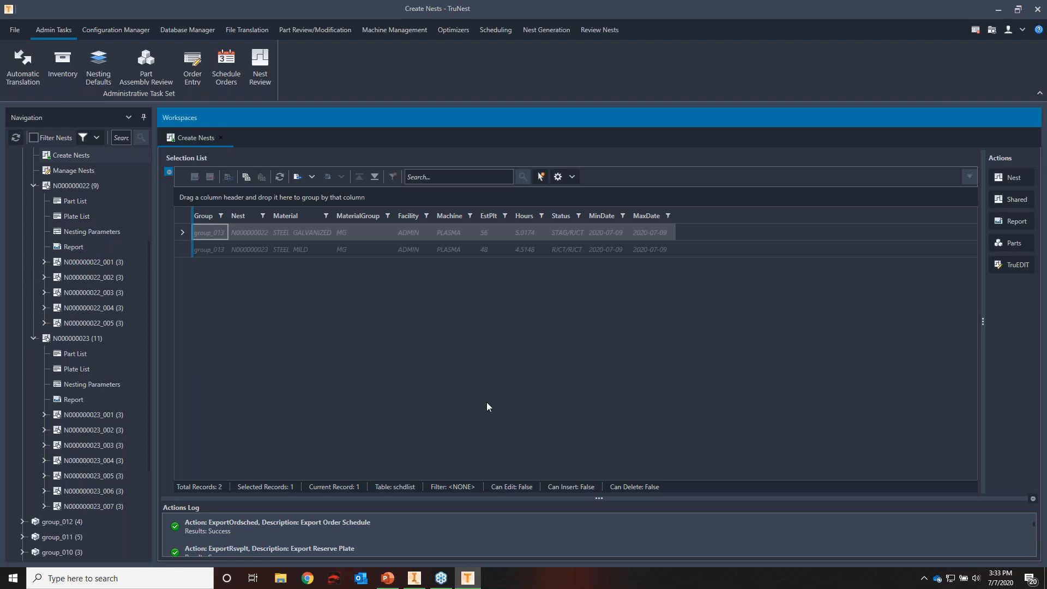
# Open the renested galvanized steel nest N000000022 for review and shade its parts by Entity
pyautogui.click(96, 188)
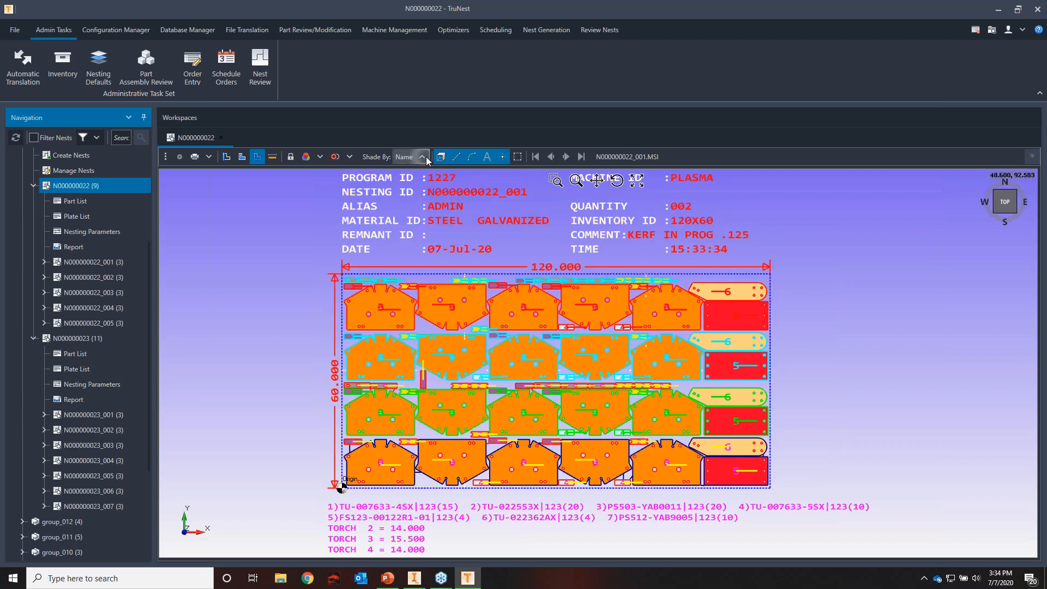
pyautogui.click(409, 157)
pyautogui.click(412, 273)
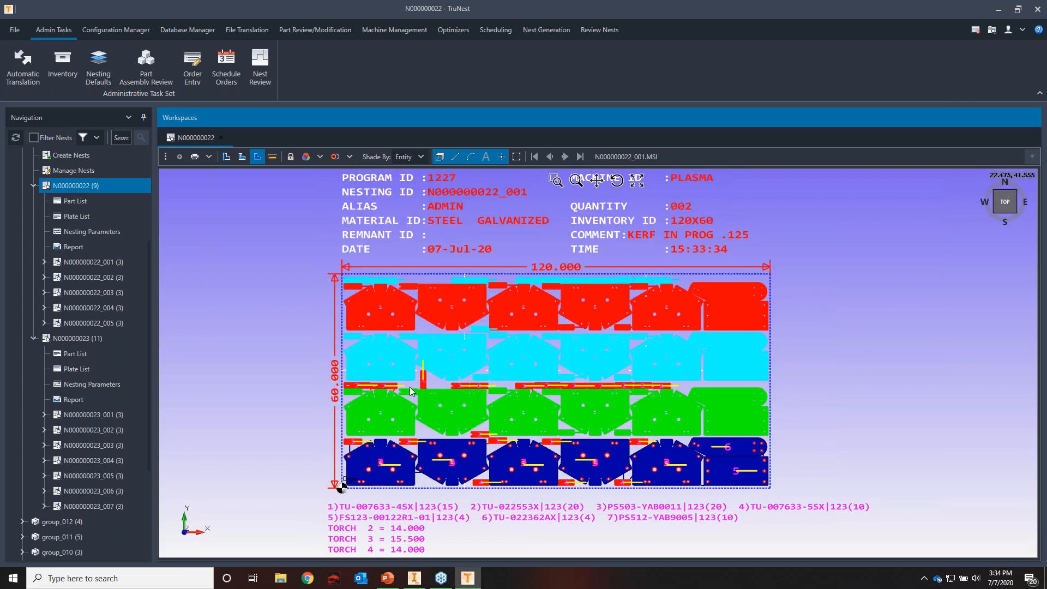
# Page through nests N000000022_002 to N000000022_004, examining how the torch rows are distributed on each plate
pyautogui.click(561, 158)
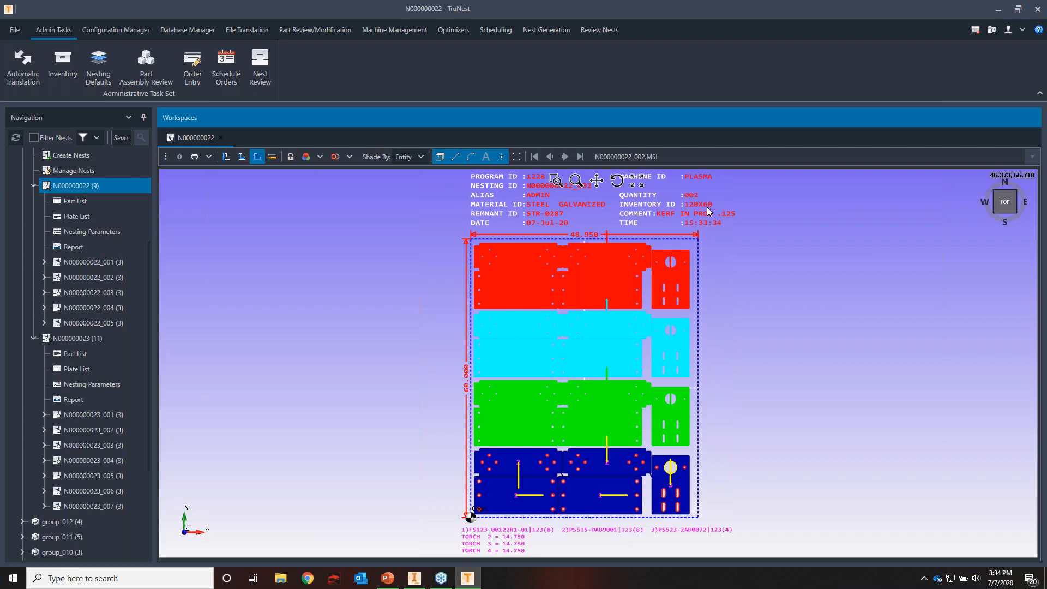
pyautogui.click(564, 158)
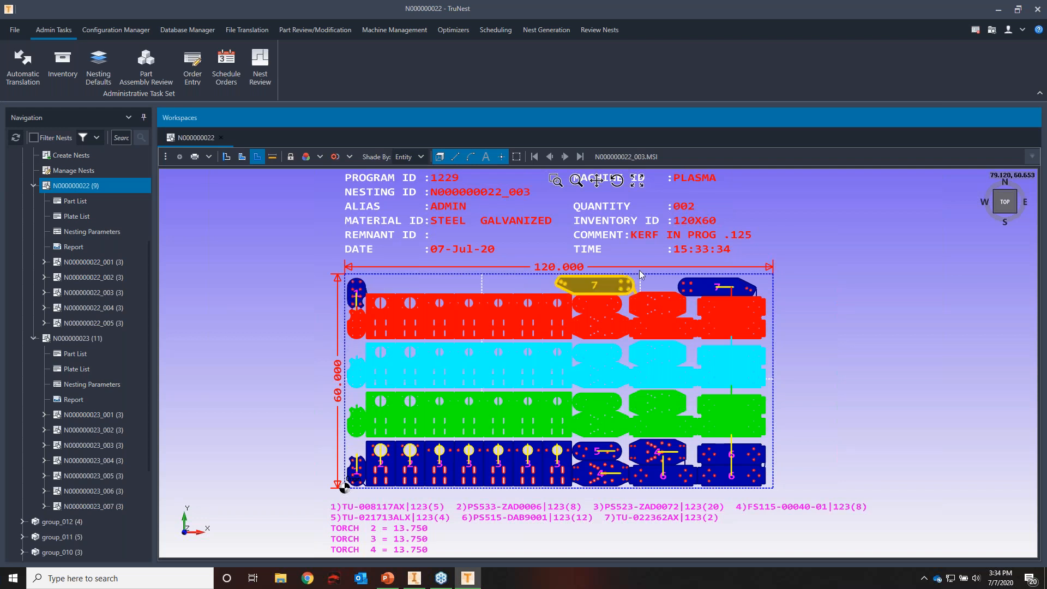
pyautogui.click(566, 157)
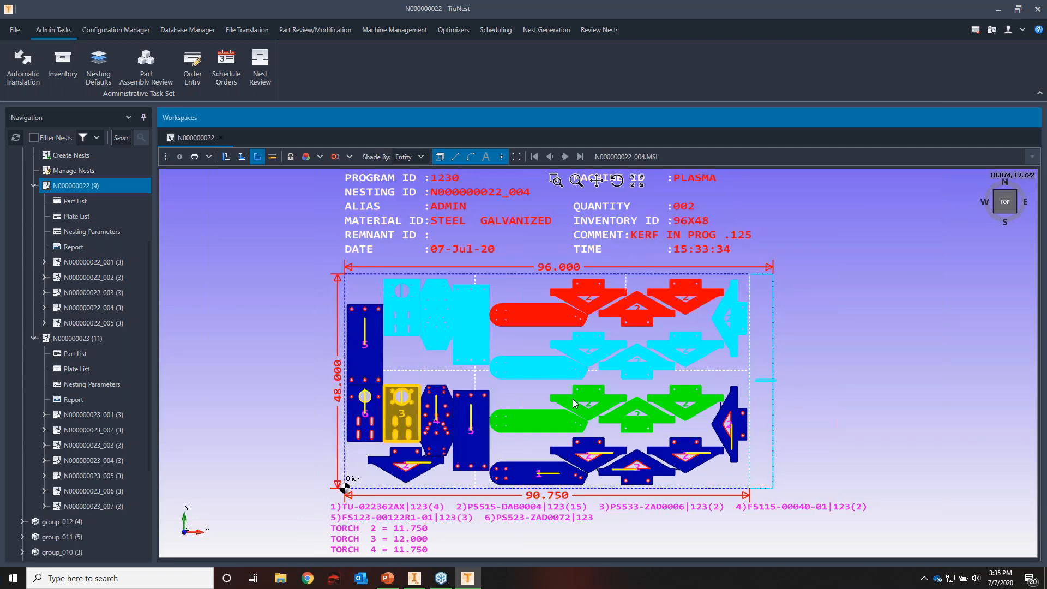
pyautogui.click(912, 378)
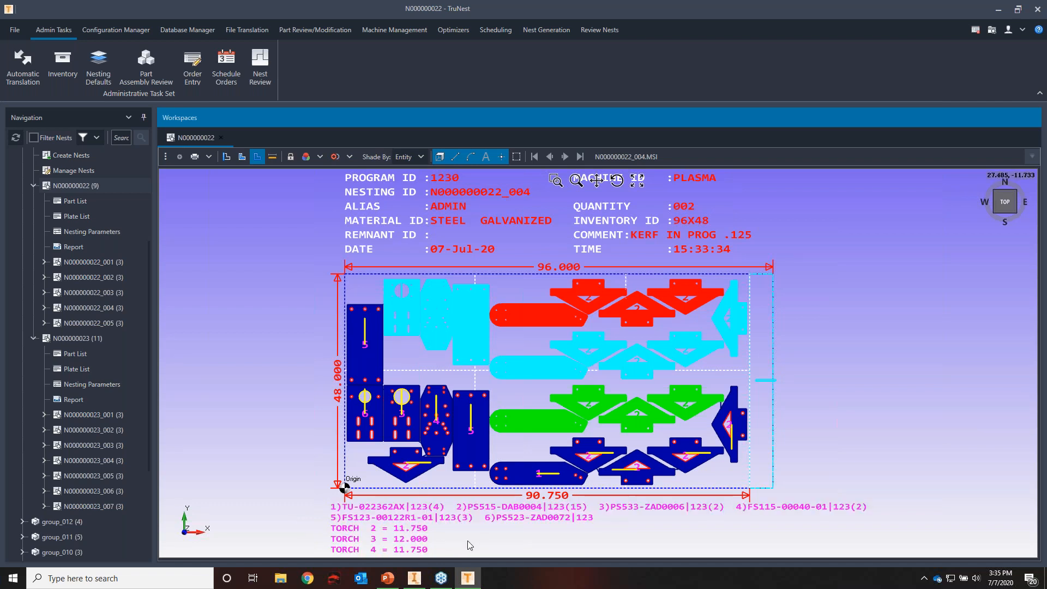
# Print the currently viewed nest N000000022_004 with the Best Fit page option, and look over its layout
pyautogui.click(211, 158)
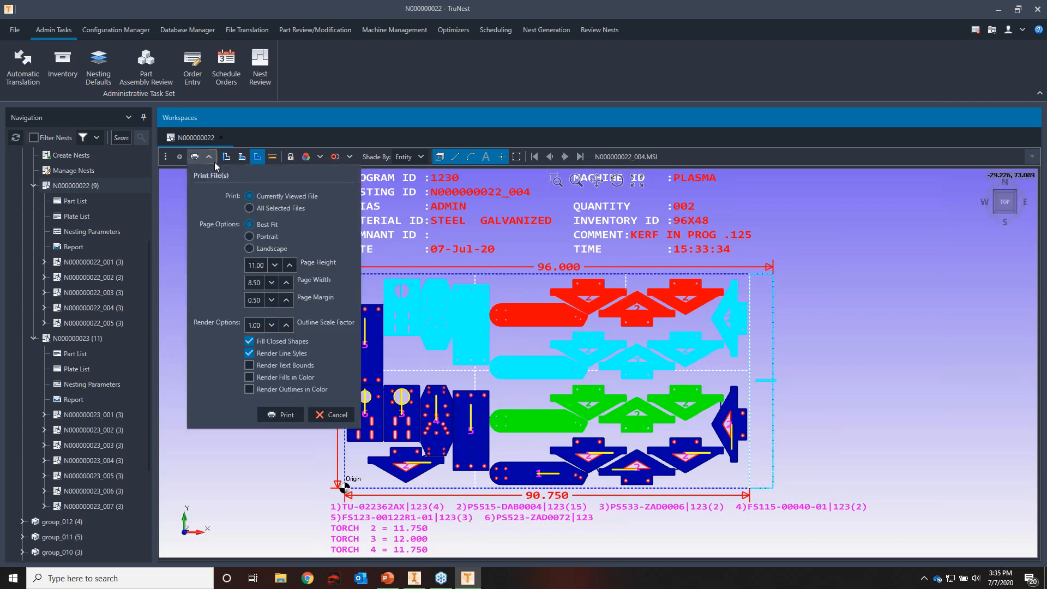
pyautogui.click(301, 418)
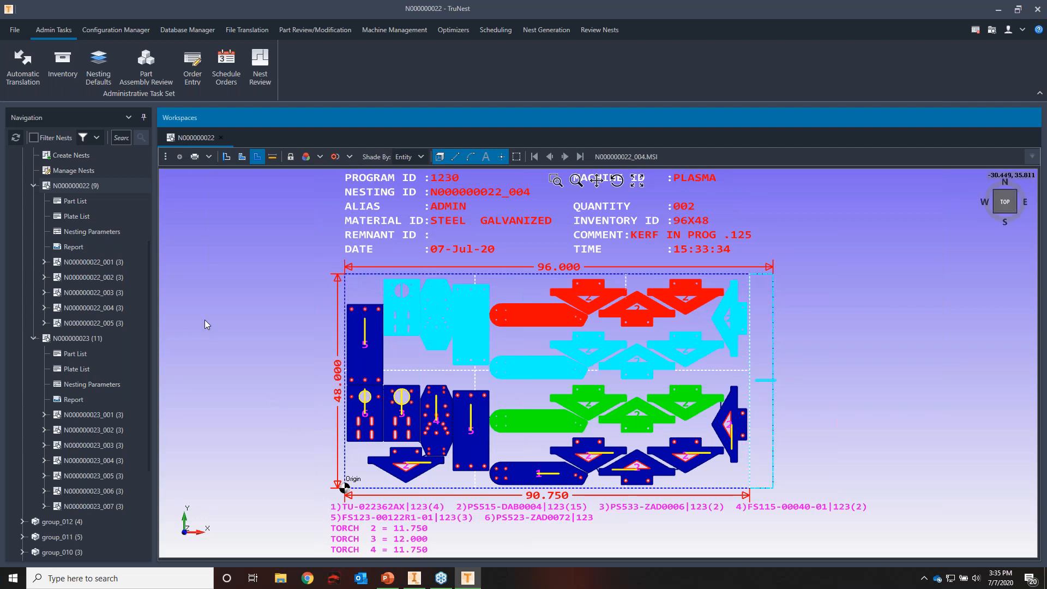
pyautogui.scroll(2, 249, 343)
pyautogui.scroll(-2, 248, 344)
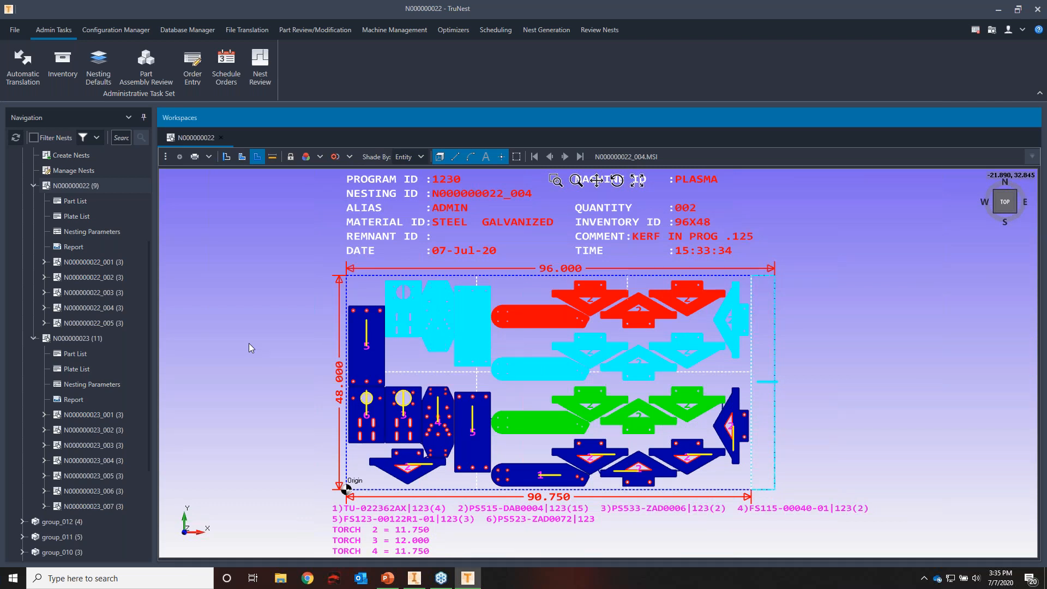
pyautogui.scroll(2, 249, 333)
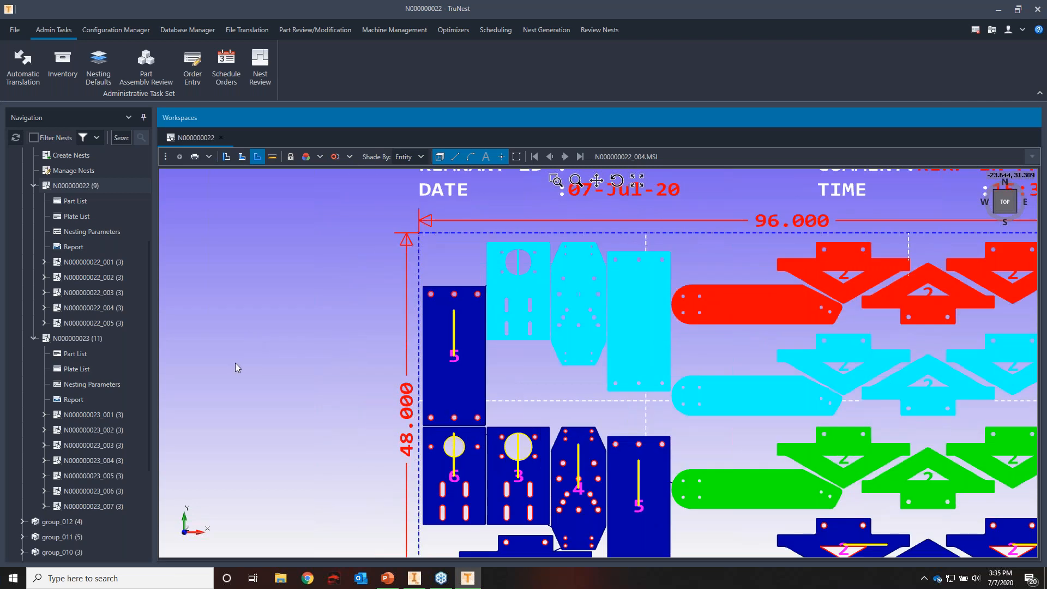
pyautogui.scroll(3, 109, 372)
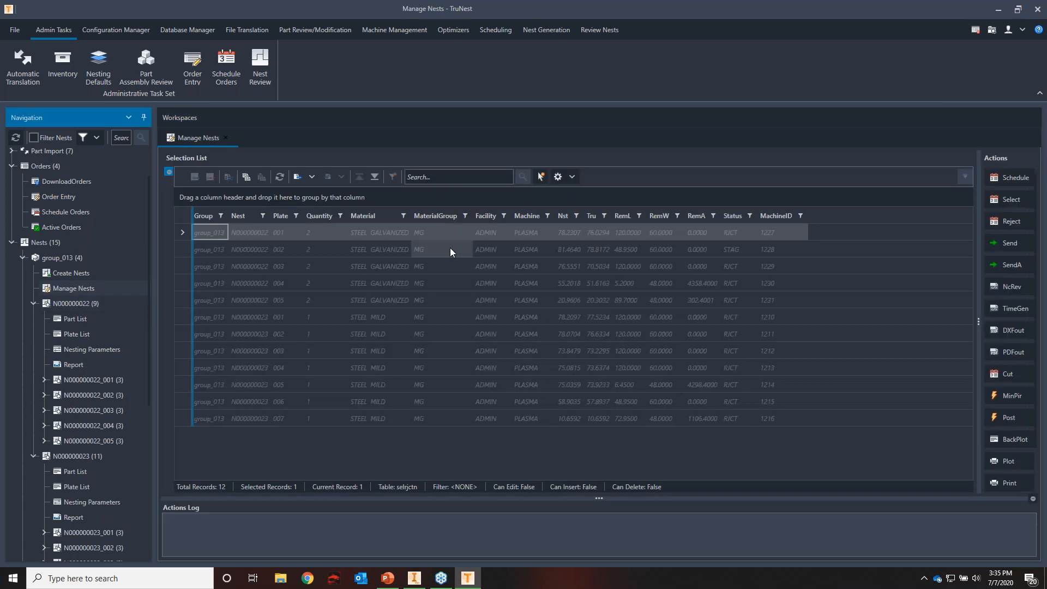
# In group_013's Manage Nests, select galvanized plates 001 to 005 of N000000022 and send their NC files
pyautogui.moveTo(187, 424); pyautogui.dragTo(178, 220)
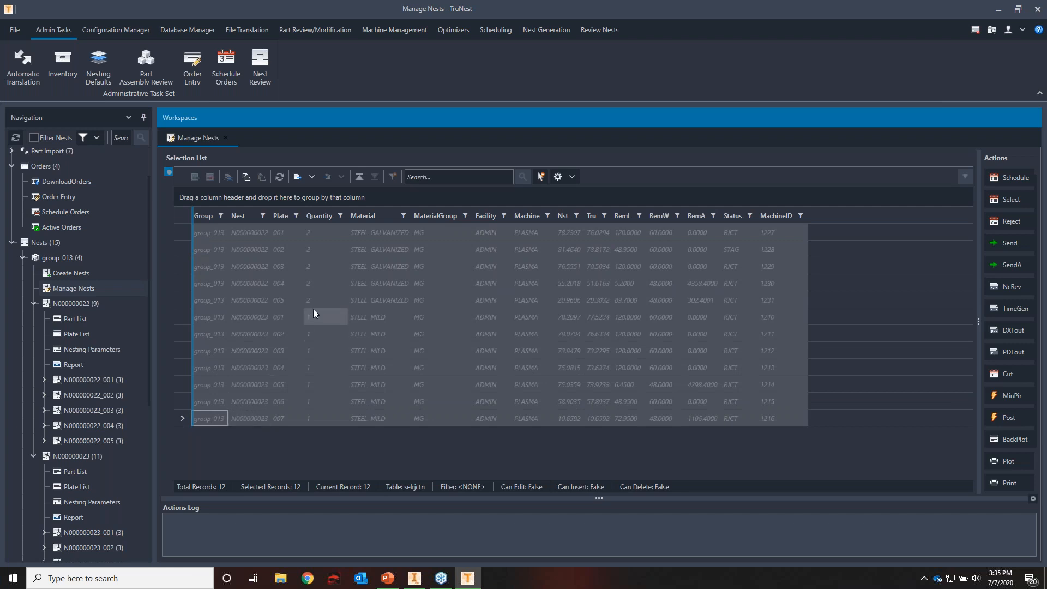
pyautogui.click(323, 231)
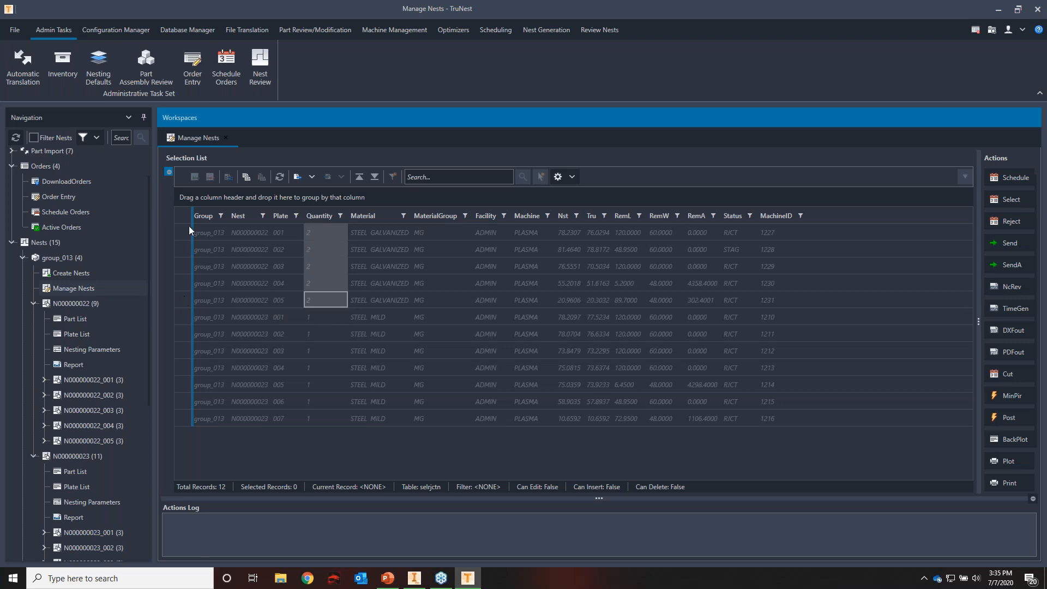
pyautogui.moveTo(185, 229); pyautogui.dragTo(188, 301)
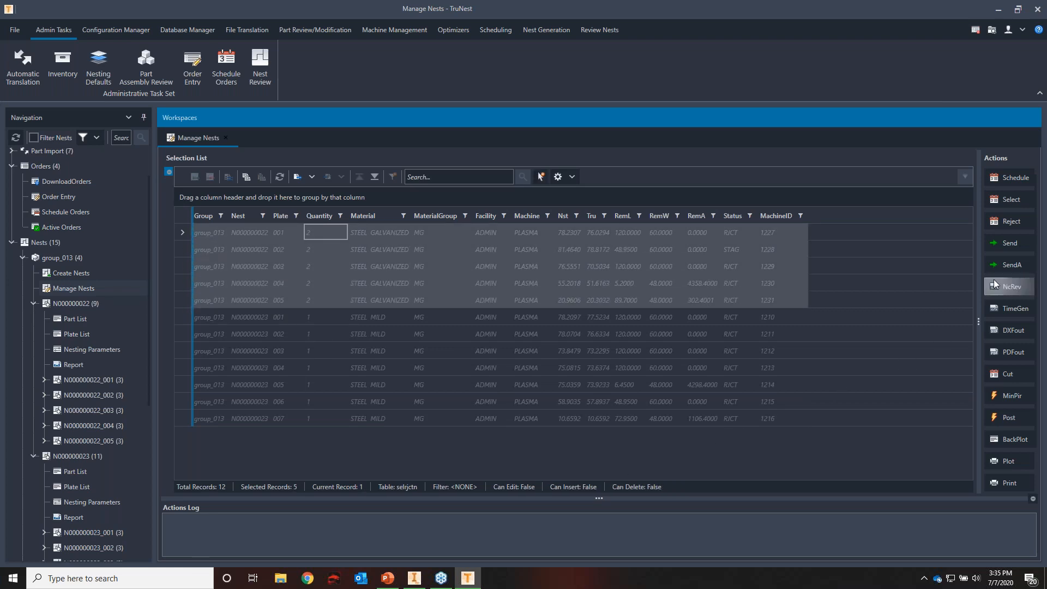
pyautogui.click(1015, 244)
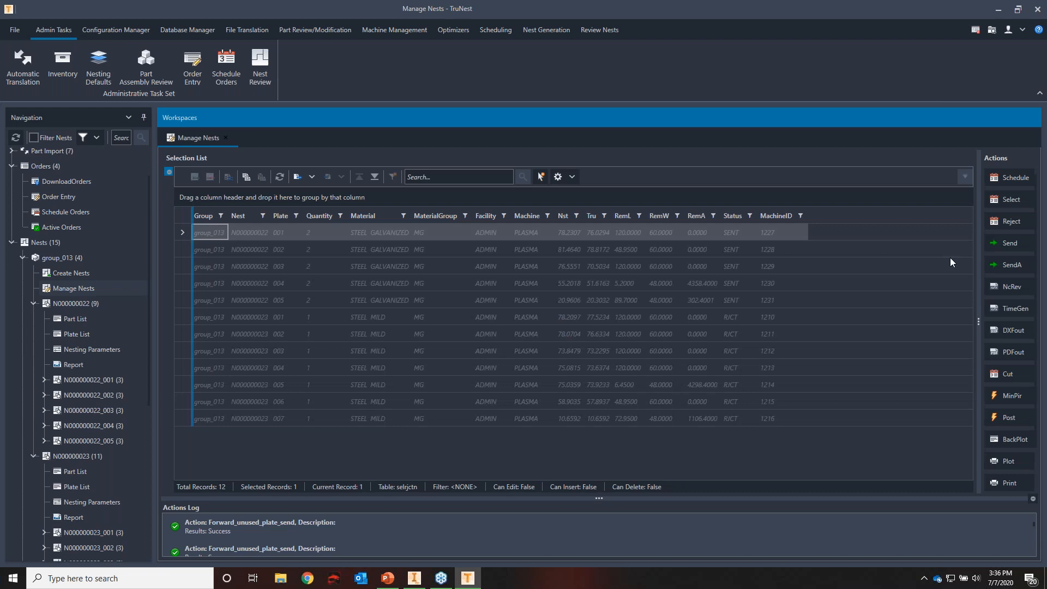
# Check the Status of the five galvanized plates and widen the Actions list
pyautogui.keyDown('shift'); pyautogui.click(186, 294); pyautogui.keyUp('shift')
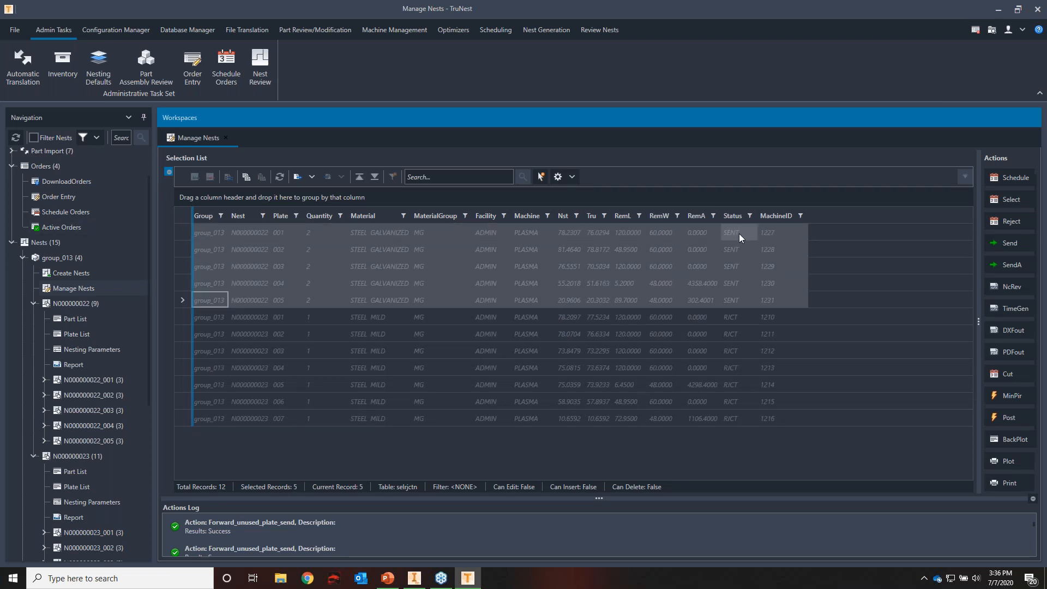
pyautogui.click(743, 300)
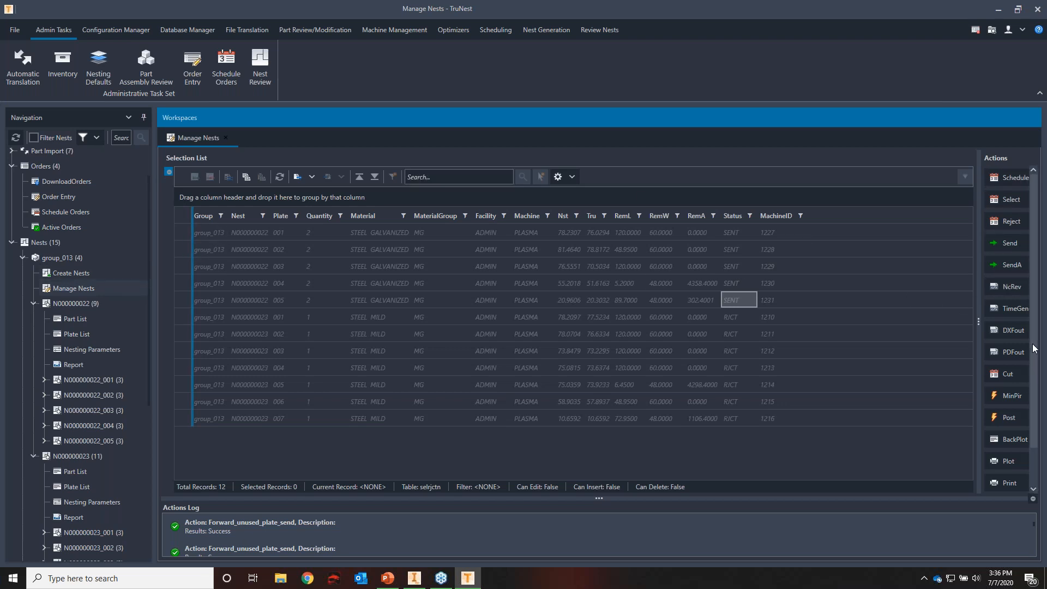
pyautogui.moveTo(979, 411); pyautogui.dragTo(937, 407)
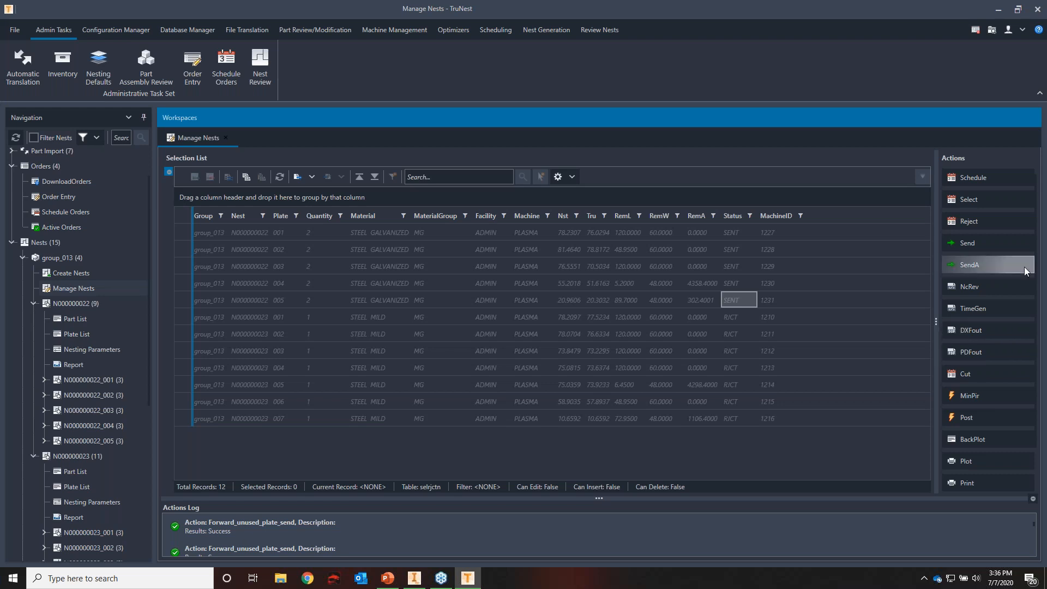
# Review the NC code of plate 001 of N000000022, and close the NC review
pyautogui.click(180, 232)
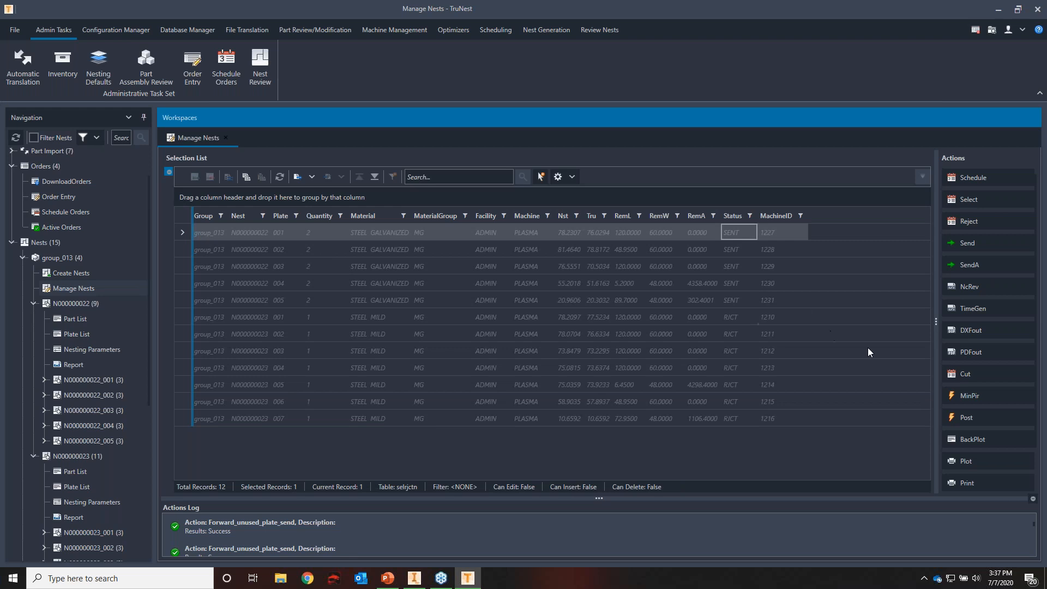
pyautogui.click(976, 286)
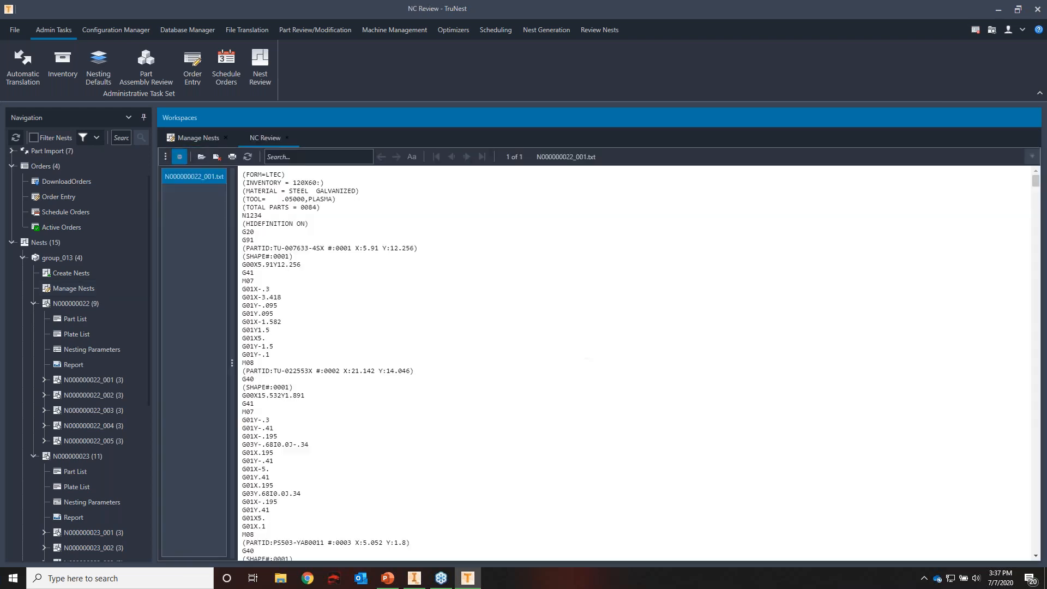
pyautogui.scroll(-2, 343, 223)
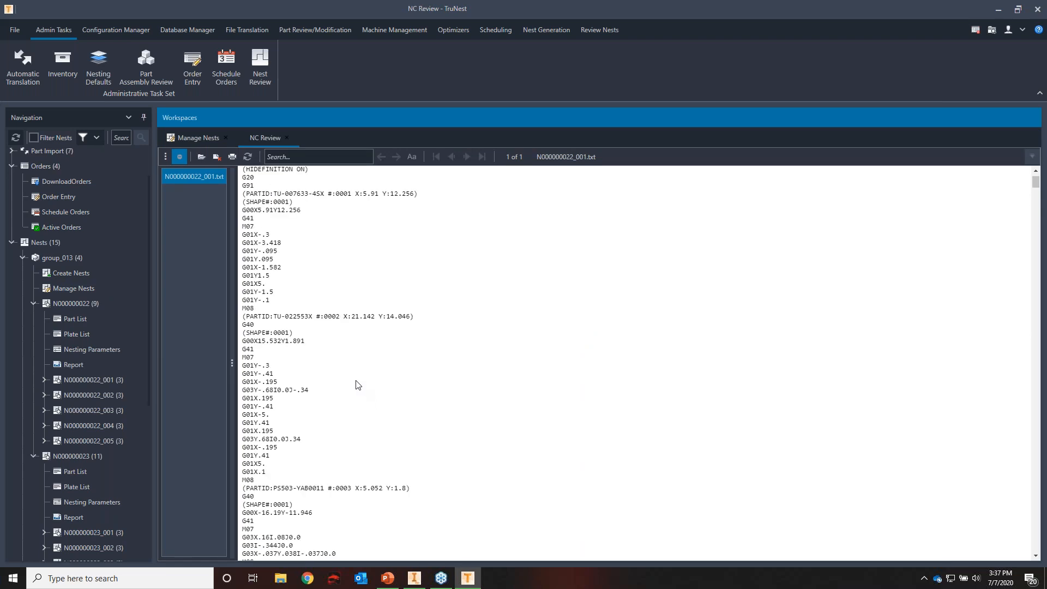
pyautogui.scroll(2, 356, 384)
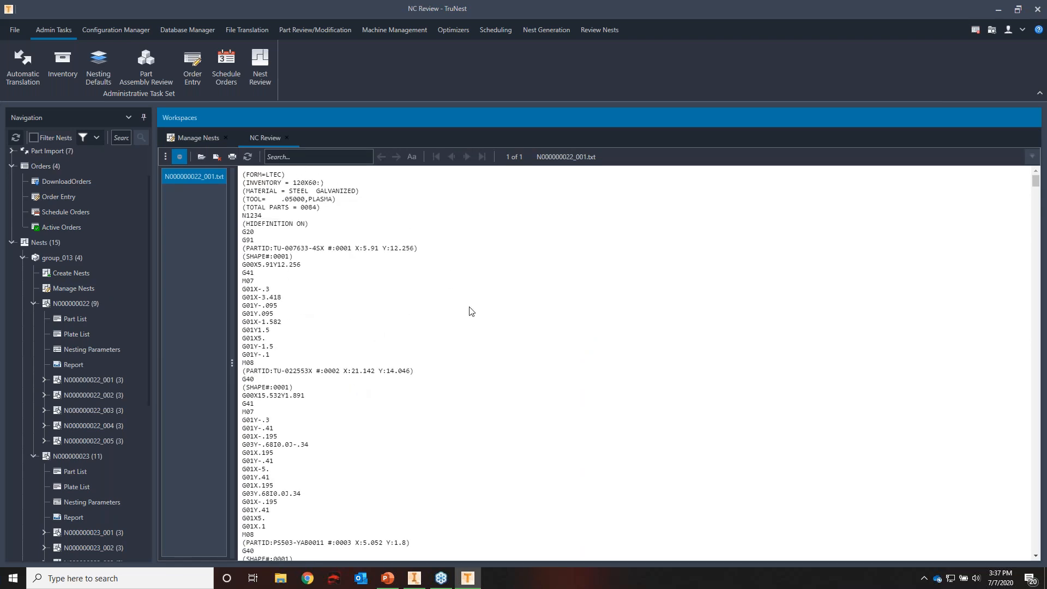
pyautogui.click(286, 138)
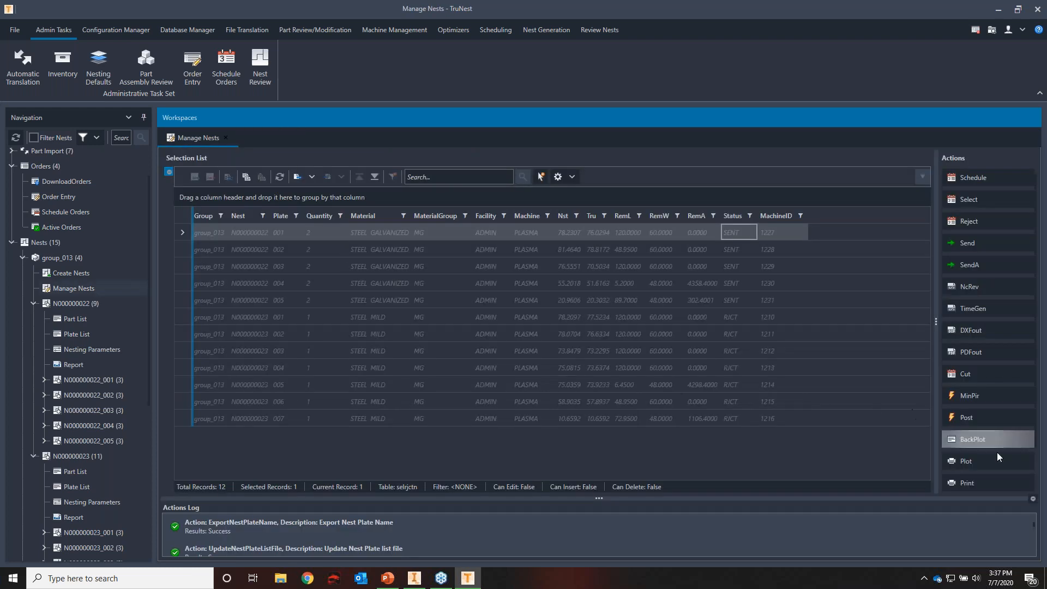
# Backplot plate 001 of N000000022 and examine the hole lead-ins on the part nearest the origin
pyautogui.click(1003, 440)
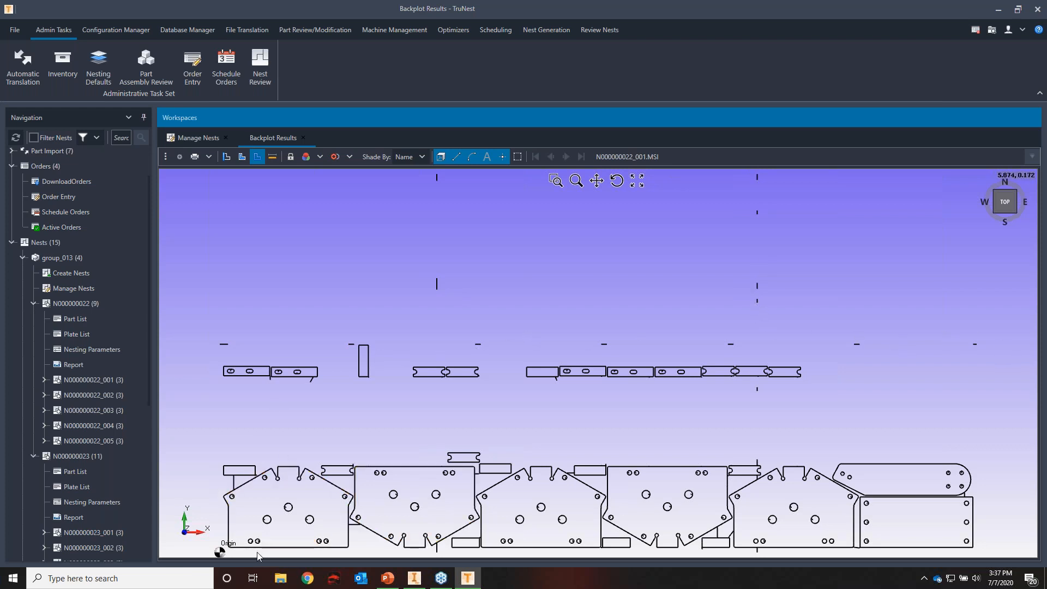
pyautogui.scroll(5, 254, 547)
pyautogui.scroll(-2, 576, 273)
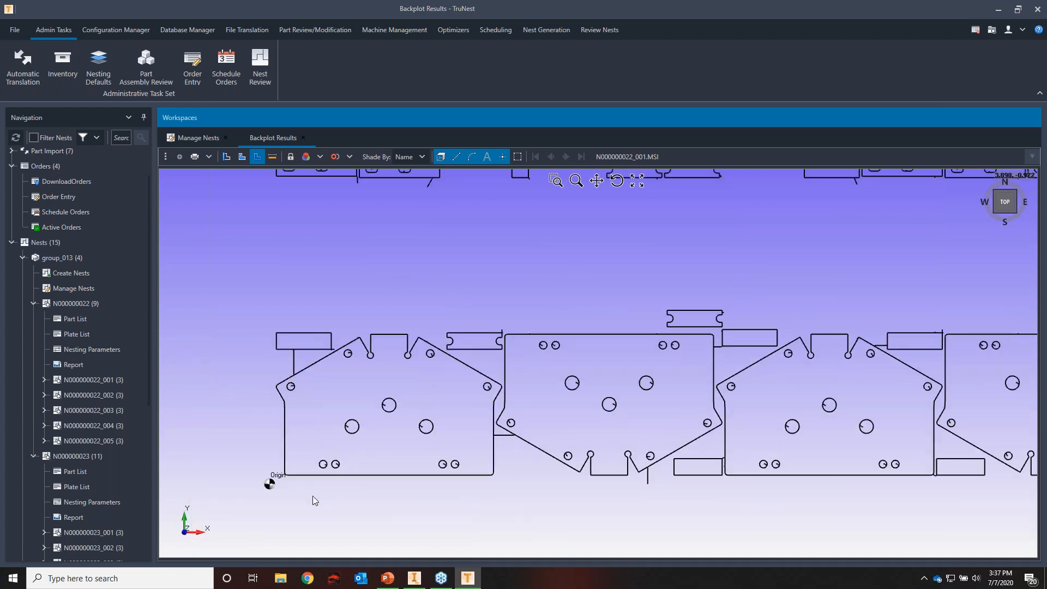
pyautogui.scroll(2, 316, 499)
pyautogui.scroll(2, 320, 483)
pyautogui.scroll(2, 322, 416)
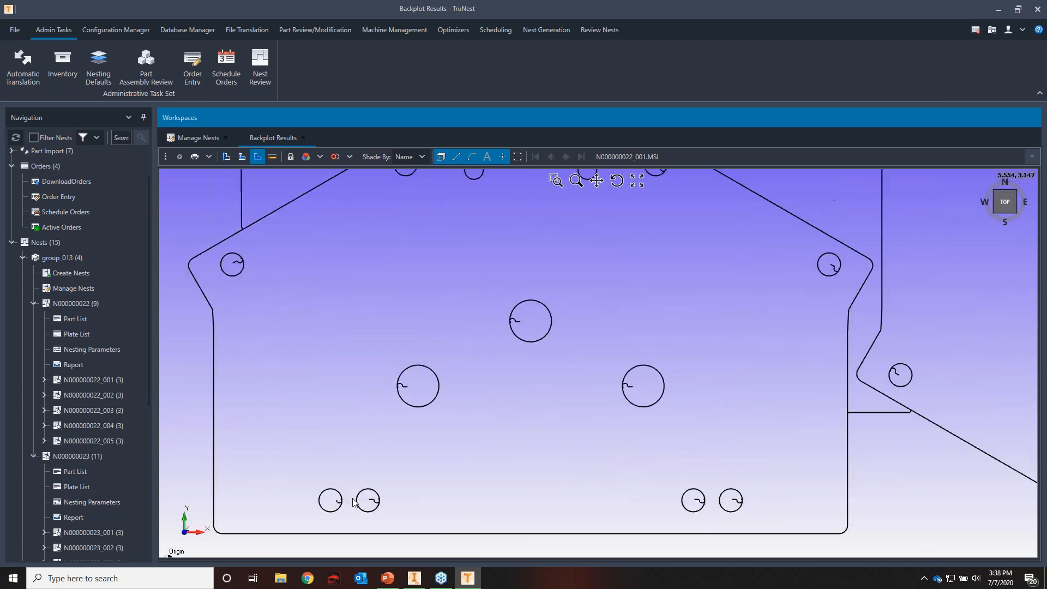
pyautogui.scroll(1, 398, 390)
pyautogui.scroll(3, 414, 387)
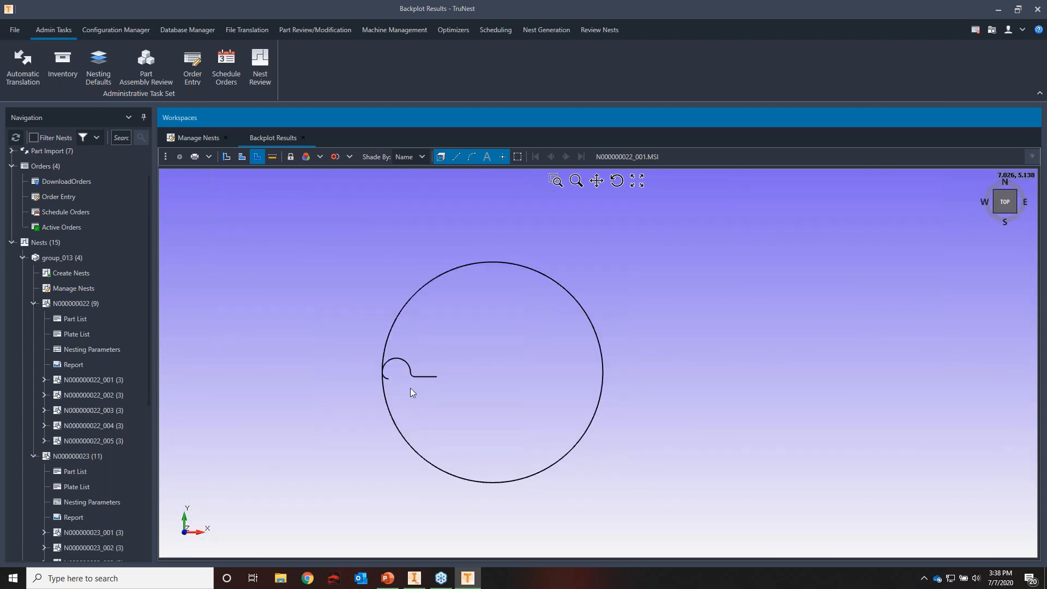
pyautogui.scroll(-4, 414, 384)
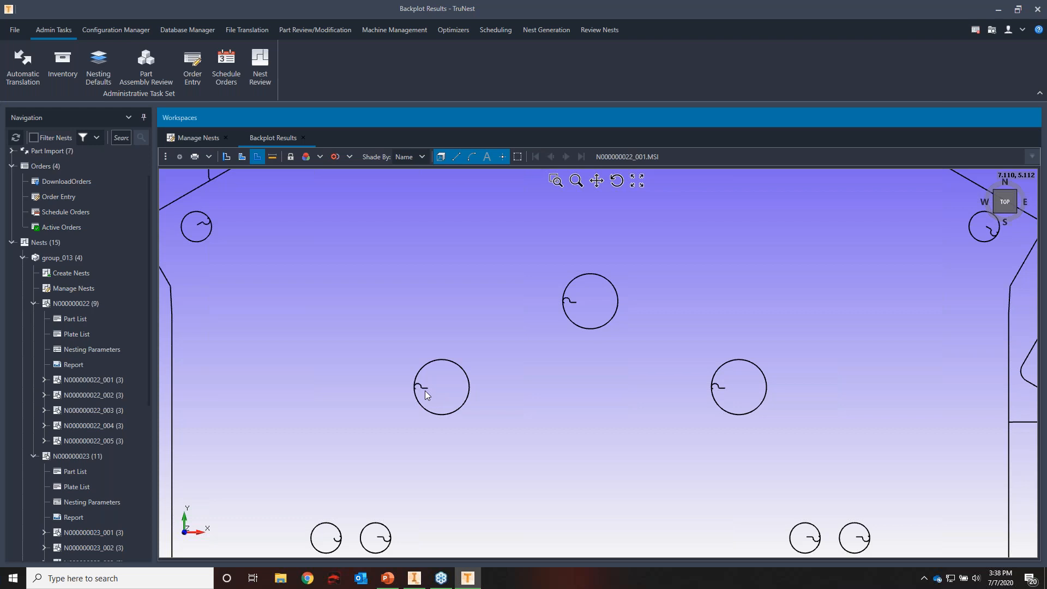
pyautogui.scroll(-3, 391, 385)
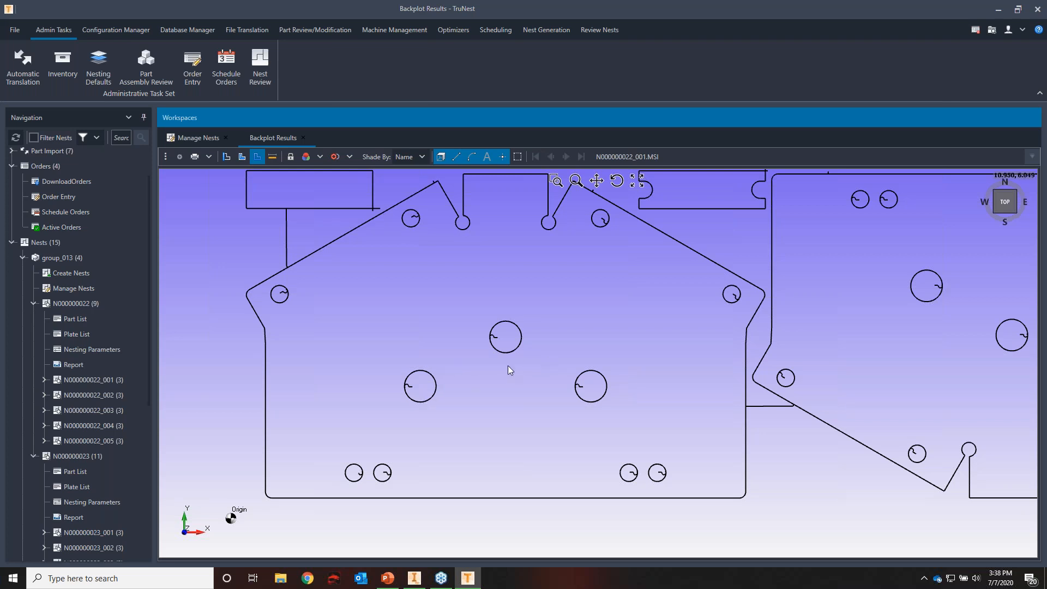
pyautogui.scroll(-1, 516, 443)
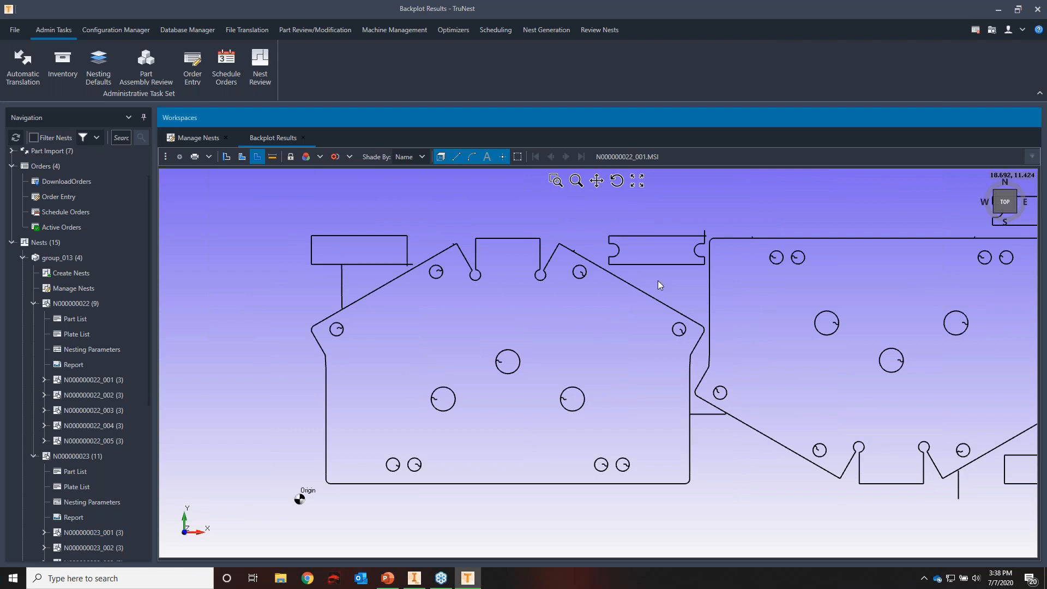
# Examine the horizontal lead-in line between the first two large parts on the backplot
pyautogui.scroll(3, 724, 428)
pyautogui.scroll(1, 651, 394)
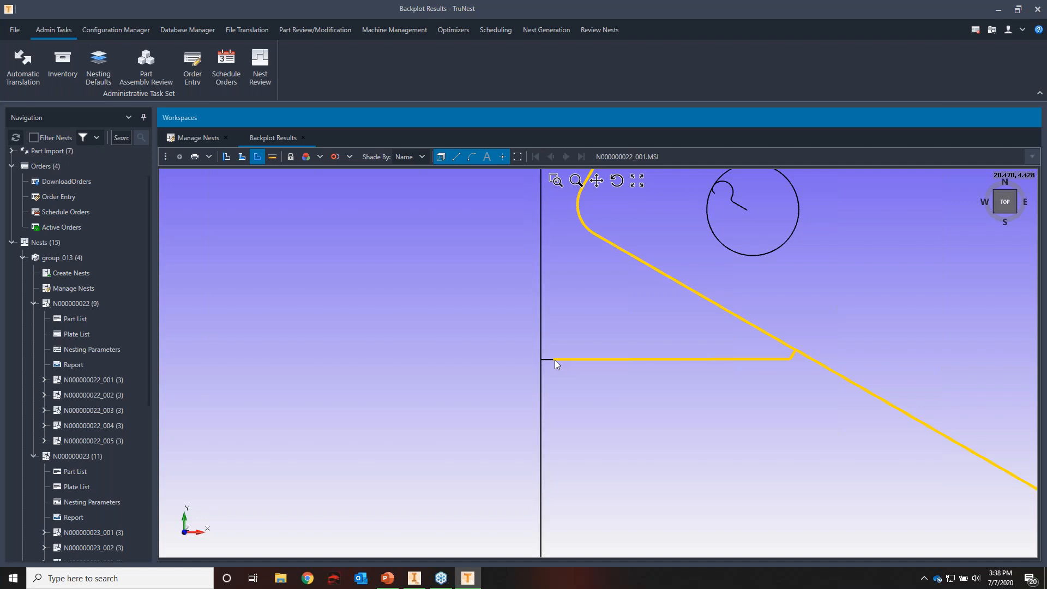
pyautogui.scroll(-3, 740, 371)
pyautogui.scroll(-4, 741, 372)
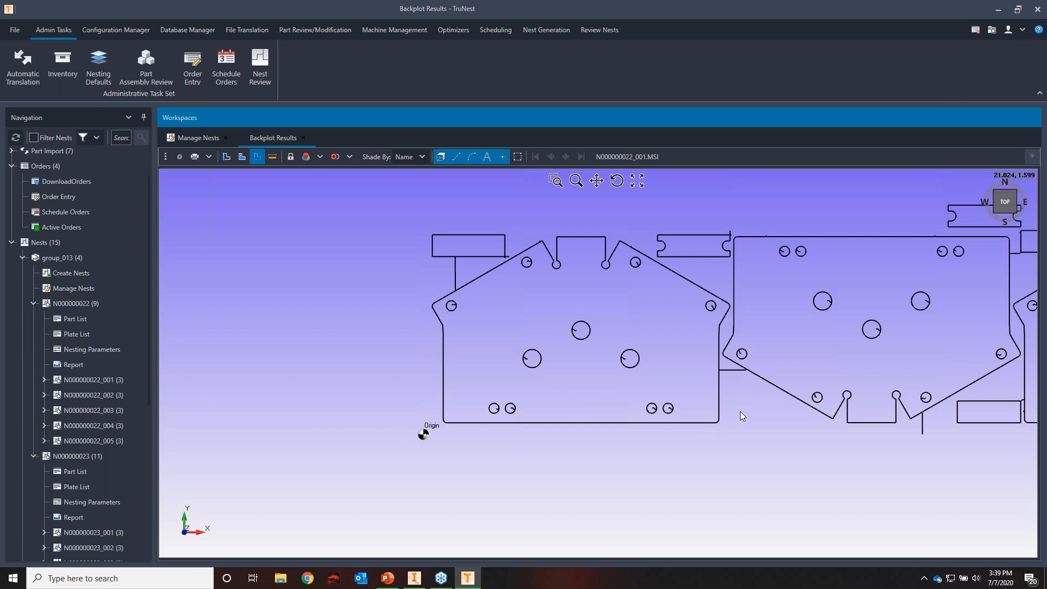
pyautogui.scroll(5, 718, 372)
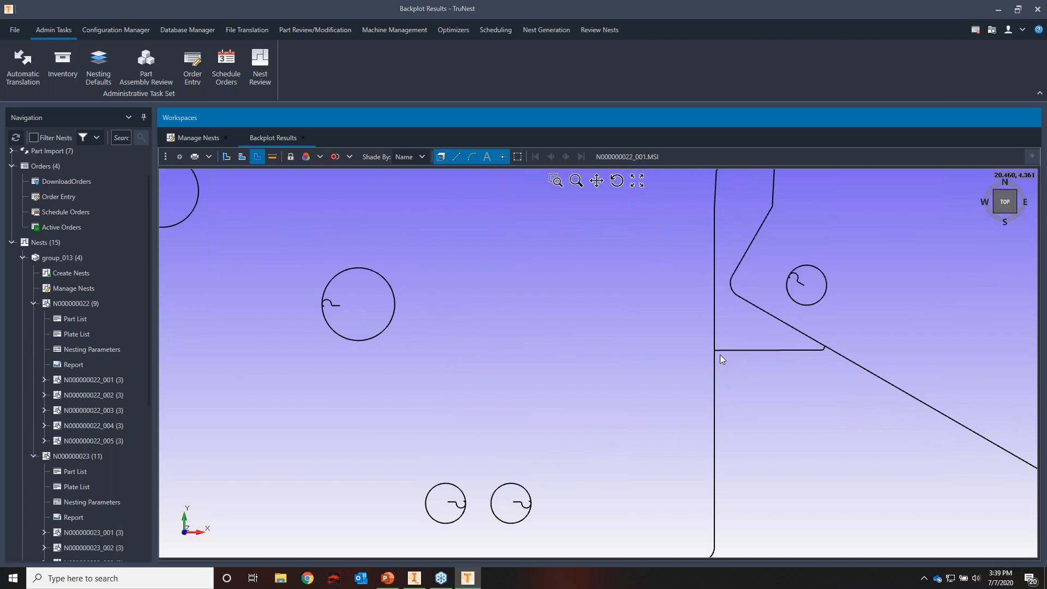
pyautogui.scroll(-4, 720, 357)
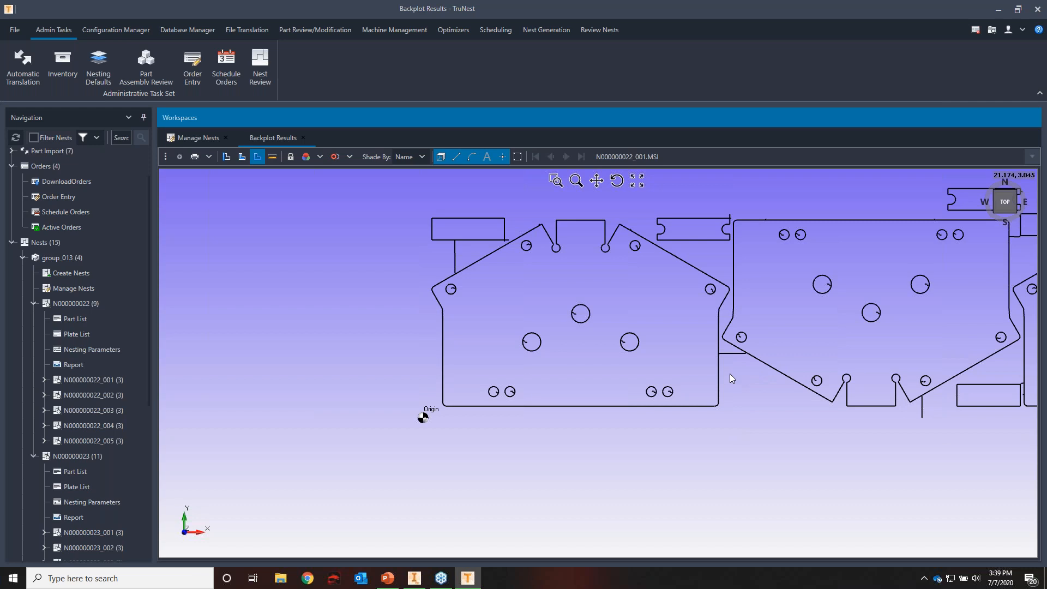
pyautogui.scroll(8, 727, 354)
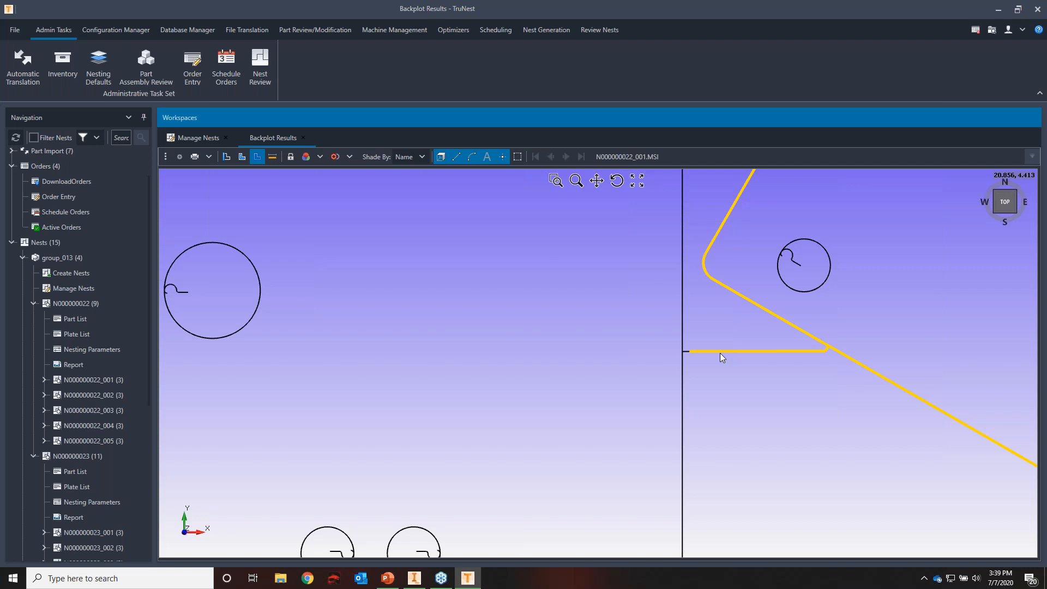
# Examine the backplotted row of parts from the origin to its far end, and return to the Manage Nests list
pyautogui.scroll(-8, 720, 352)
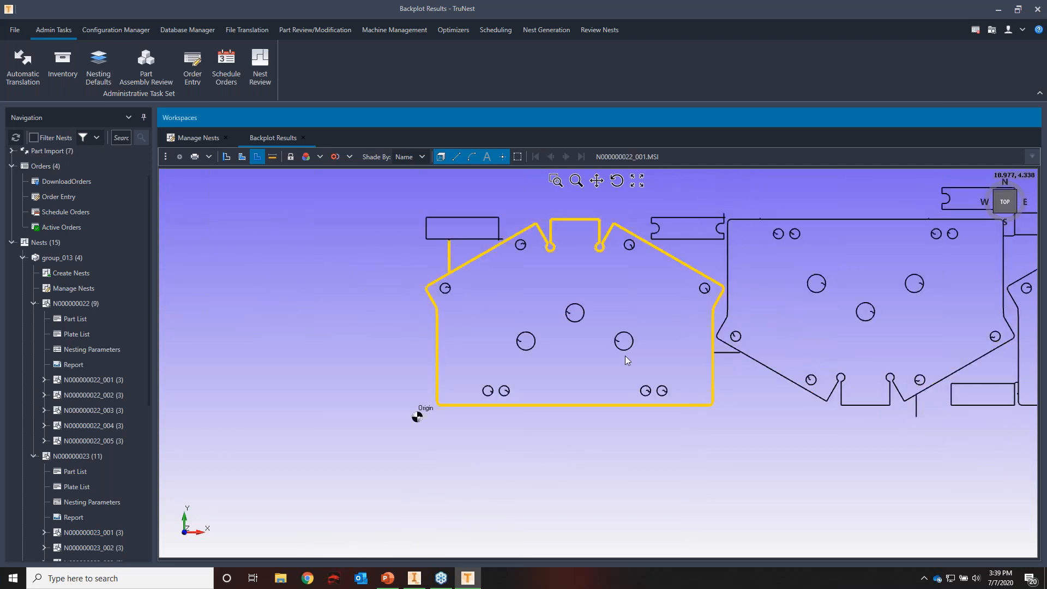
pyautogui.scroll(-6, 527, 378)
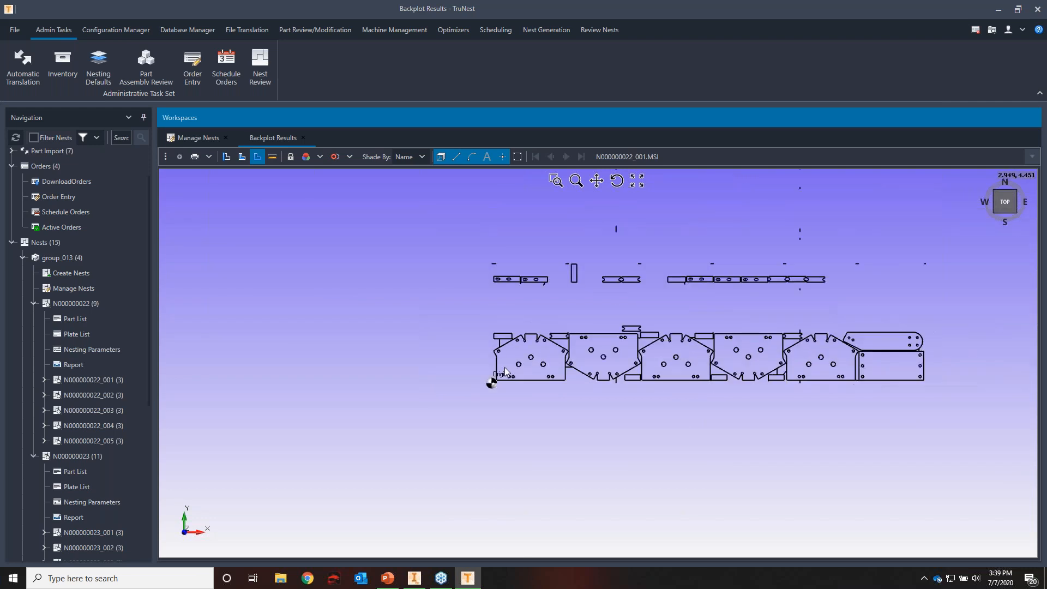
pyautogui.scroll(8, 922, 354)
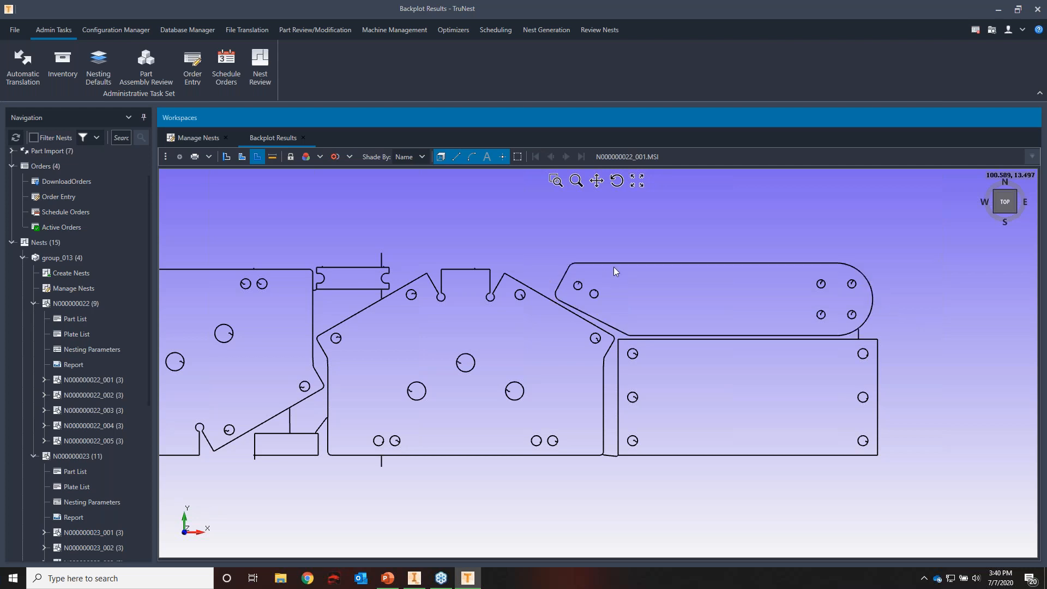
pyautogui.scroll(-3, 688, 261)
pyautogui.scroll(-3, 786, 417)
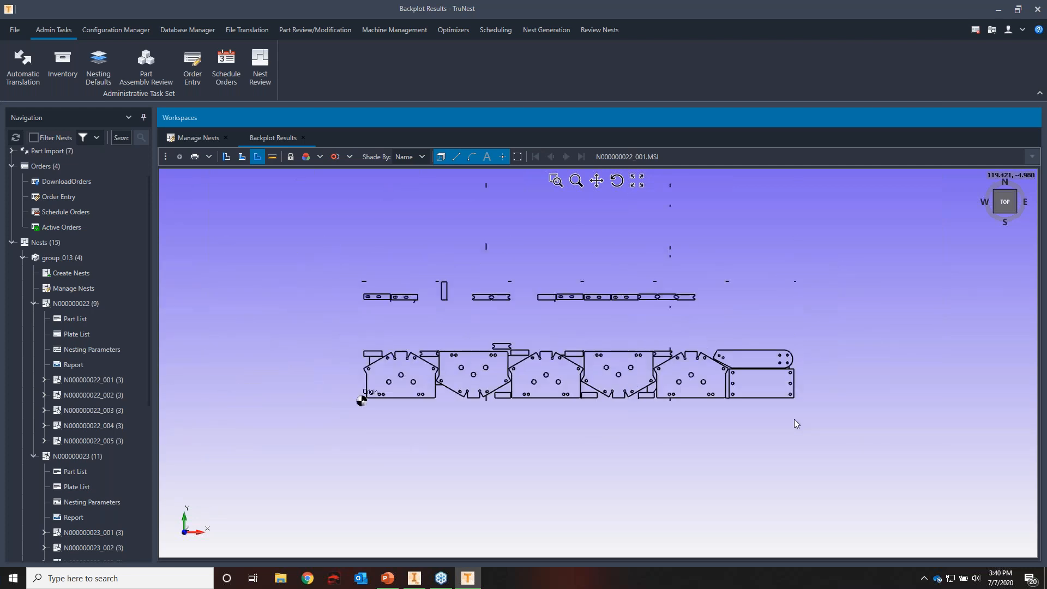
pyautogui.scroll(1, 626, 362)
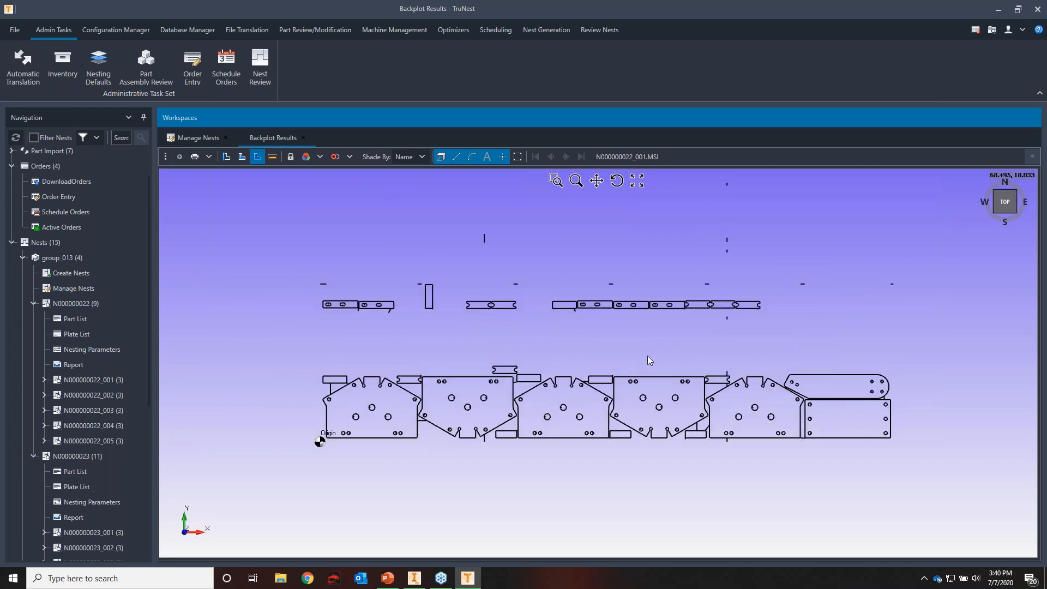
pyautogui.click(213, 140)
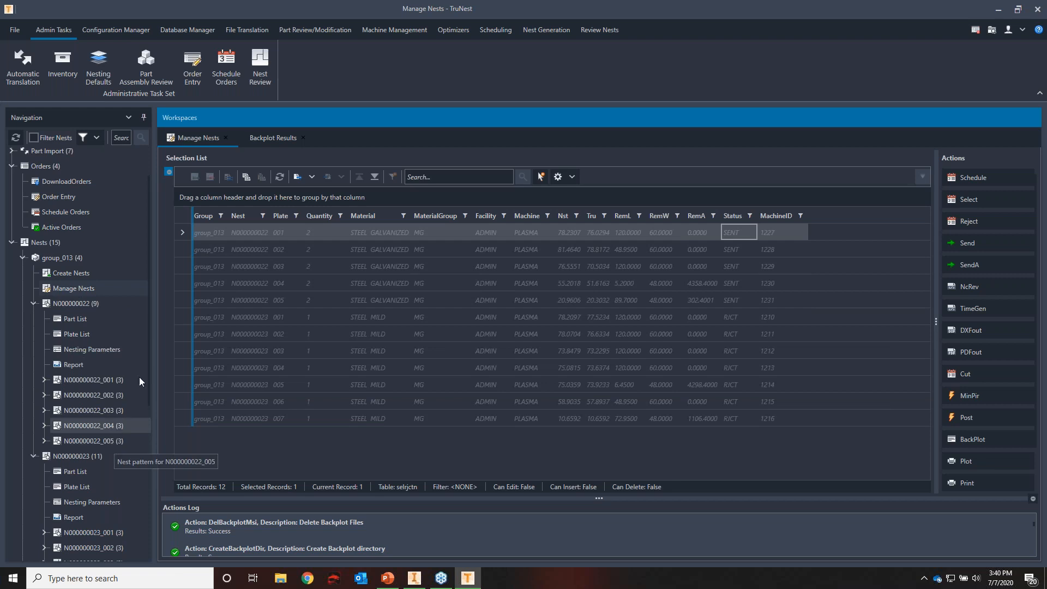
# Open the material Inventory and select the two STEEL GALVANIZED remnants STR-0299 and STR-0301
pyautogui.click(58, 78)
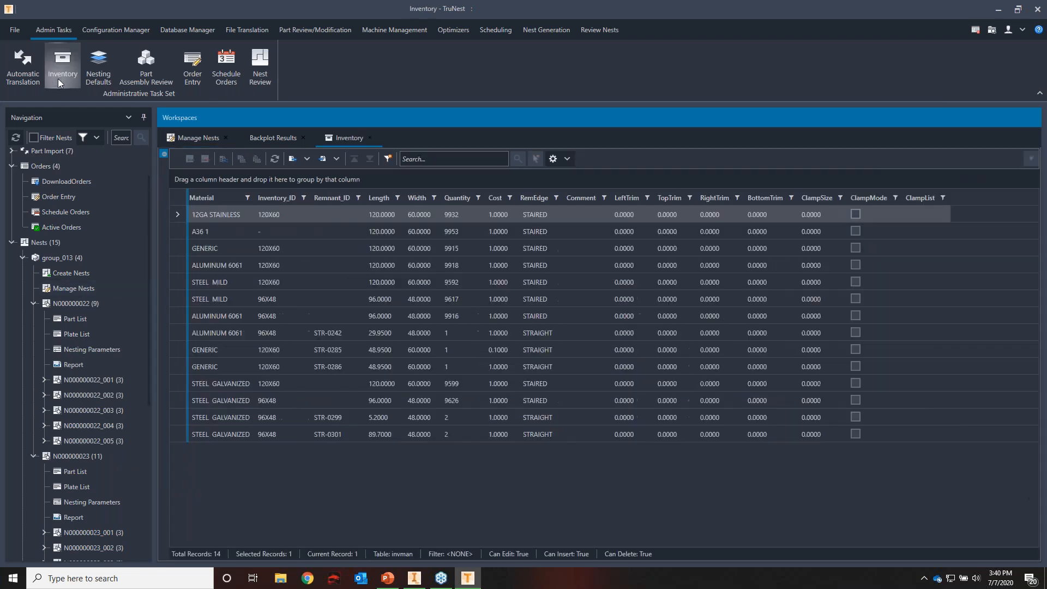
pyautogui.click(183, 437)
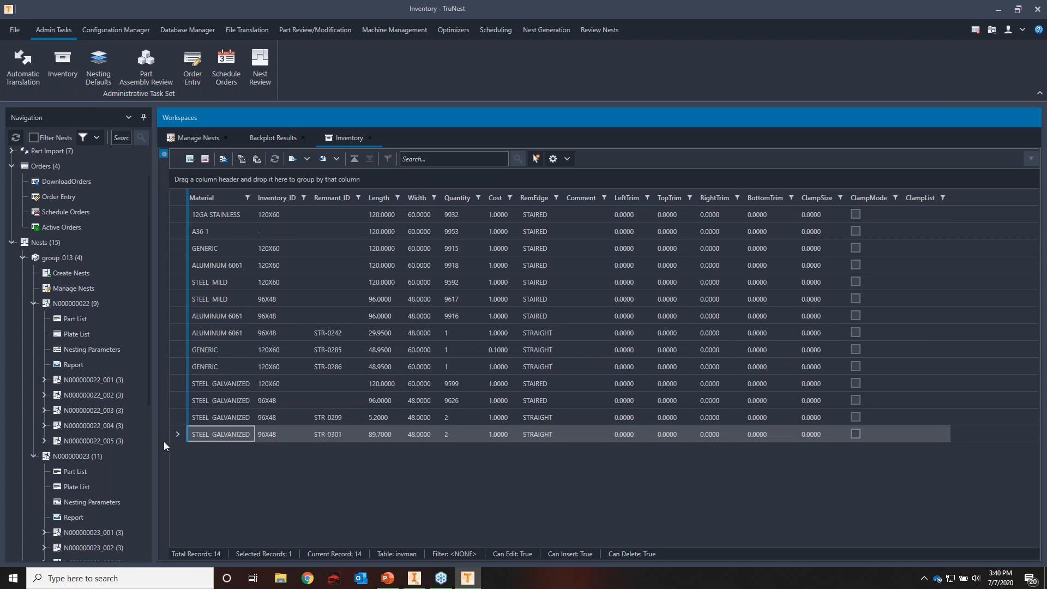
pyautogui.hotkey('shift', 'Up')
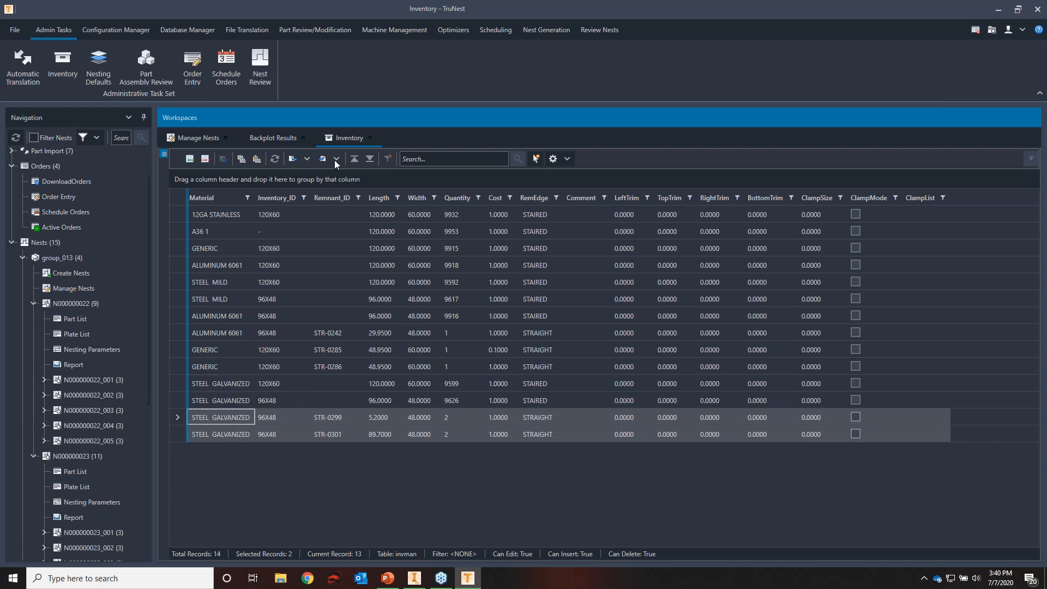
# Open the nest report of N000000022 and review its plate layouts
pyautogui.click(69, 367)
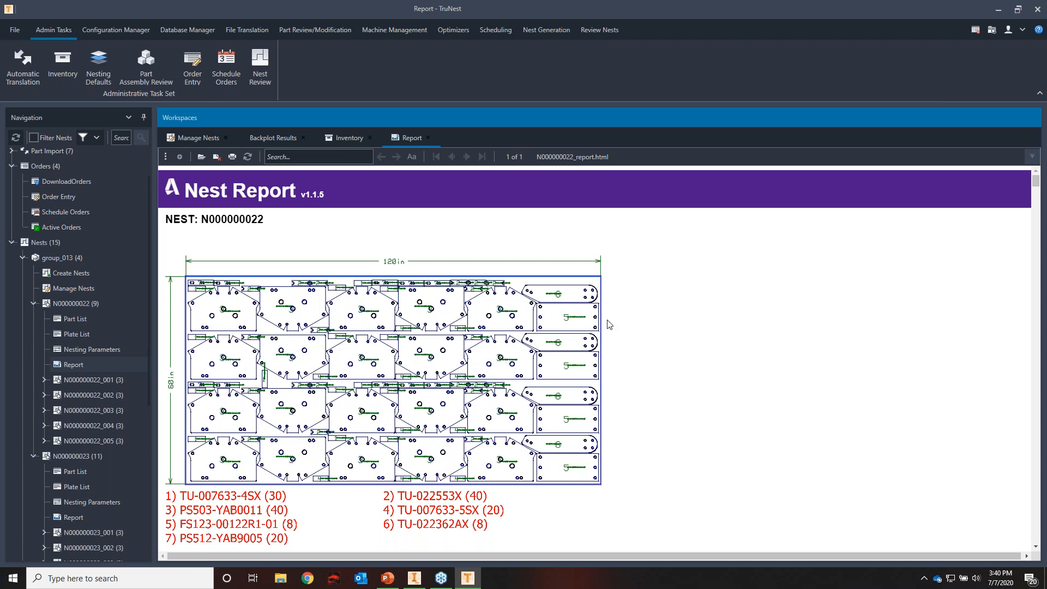
pyautogui.scroll(-1, 586, 371)
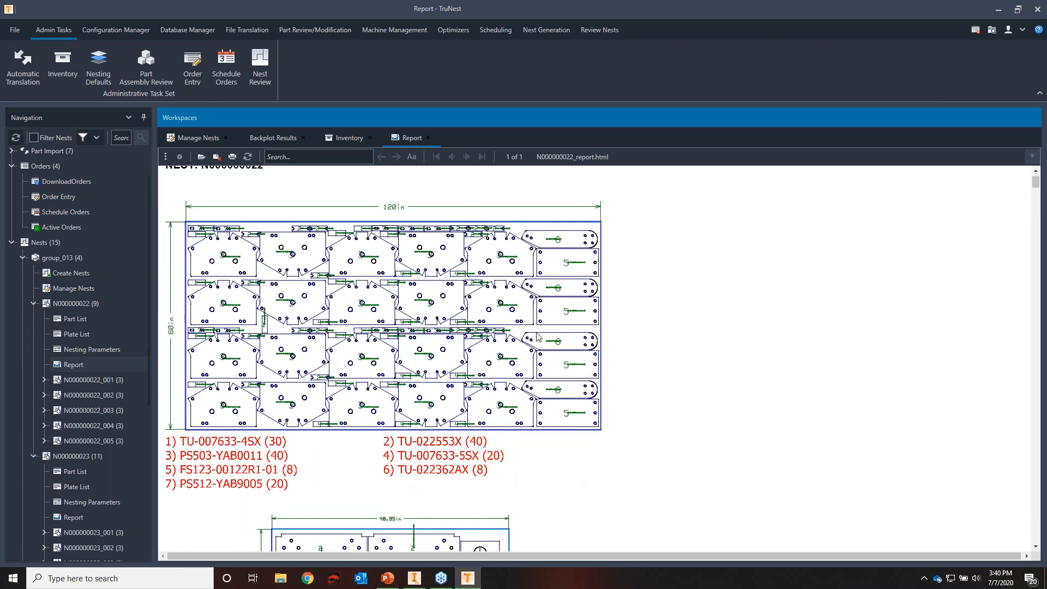
pyautogui.scroll(-5, 502, 302)
pyautogui.scroll(-3, 514, 317)
pyautogui.scroll(-20, 515, 318)
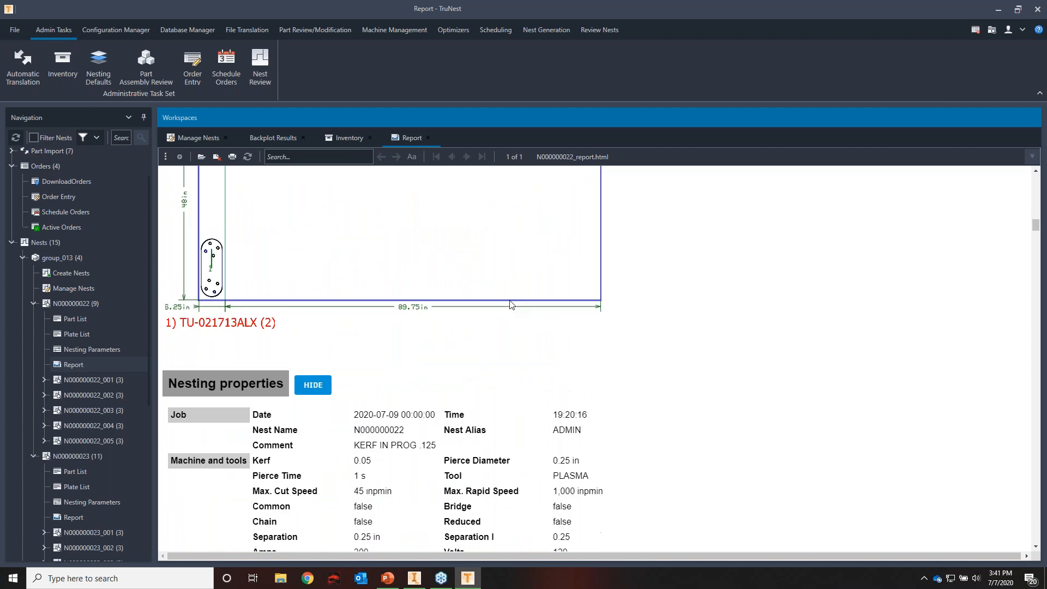
# Review the report's Nesting properties and highlight the #Stacks and #Torches values
pyautogui.scroll(-2, 511, 304)
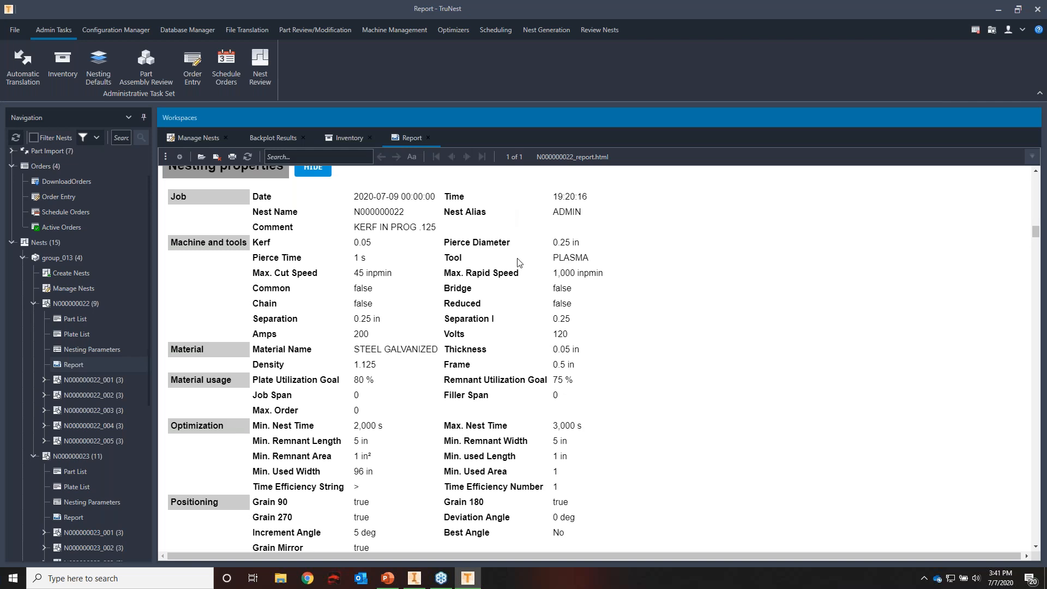
pyautogui.scroll(1, 522, 264)
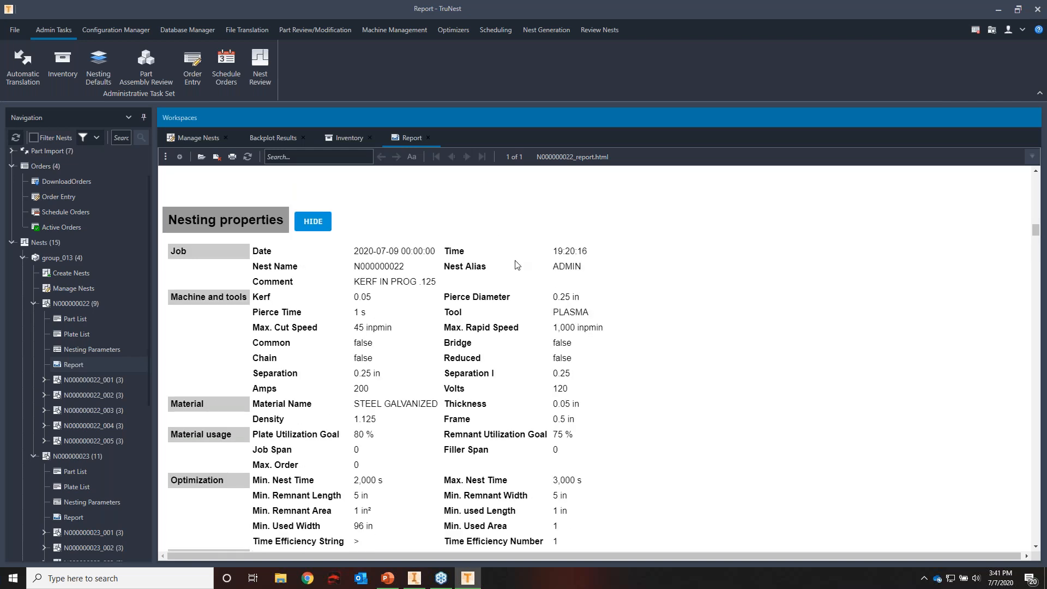
pyautogui.scroll(-3, 496, 236)
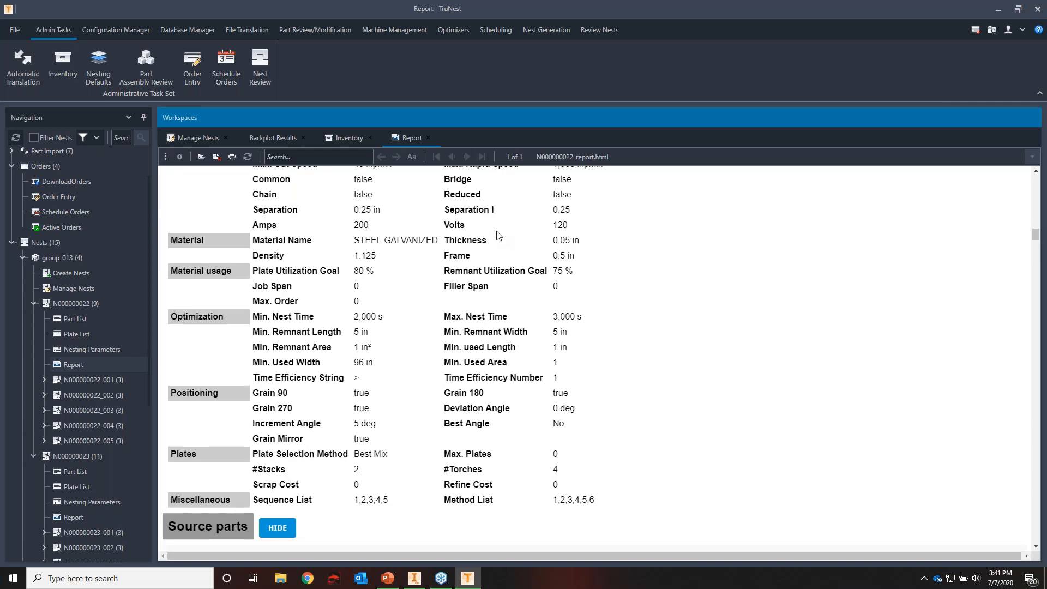
pyautogui.scroll(-1, 496, 236)
pyautogui.doubleClick(356, 415)
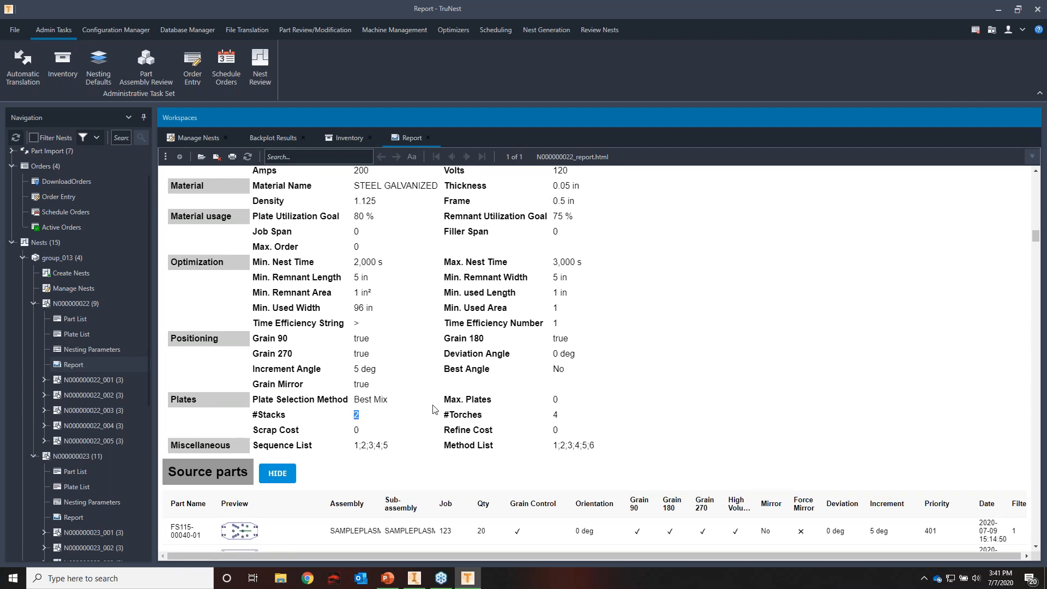
pyautogui.scroll(1, 435, 409)
pyautogui.doubleClick(555, 470)
pyautogui.scroll(-3, 560, 444)
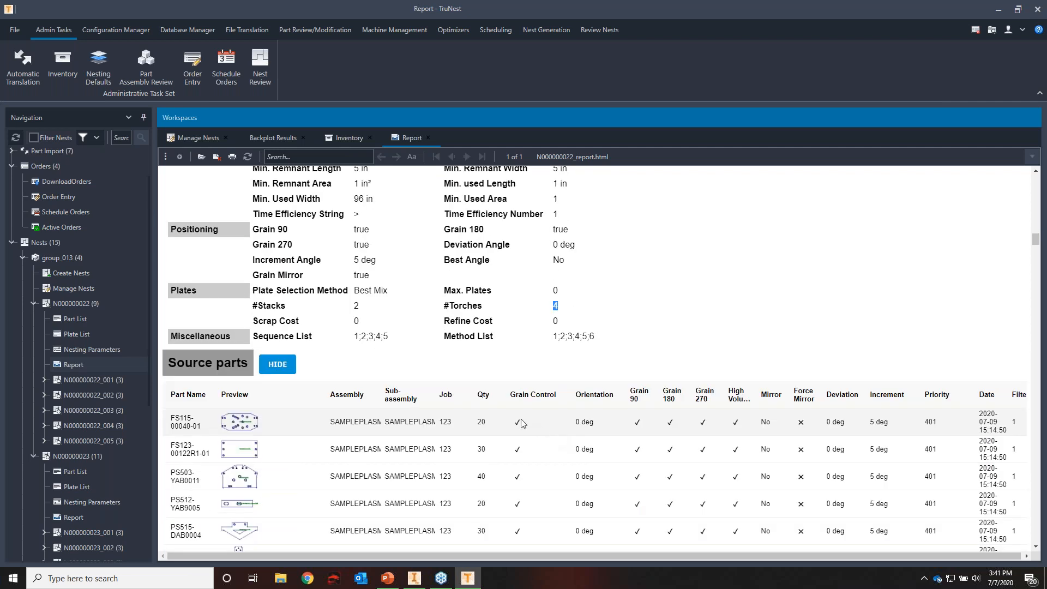
# Review the Source parts table of the report down to its summary row
pyautogui.scroll(-1, 398, 386)
pyautogui.scroll(-1, 398, 386)
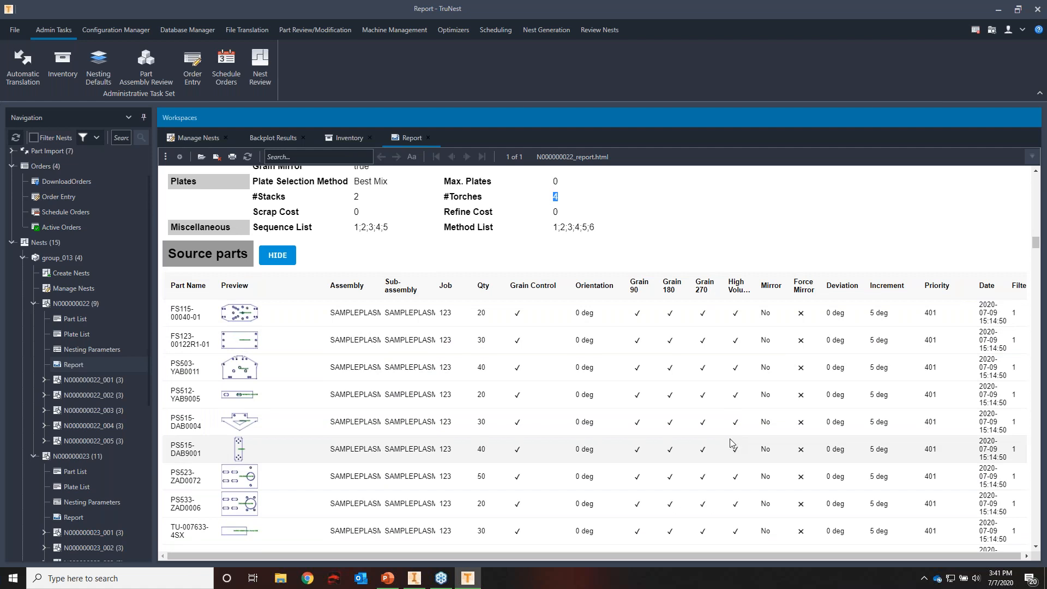
pyautogui.scroll(-3, 732, 440)
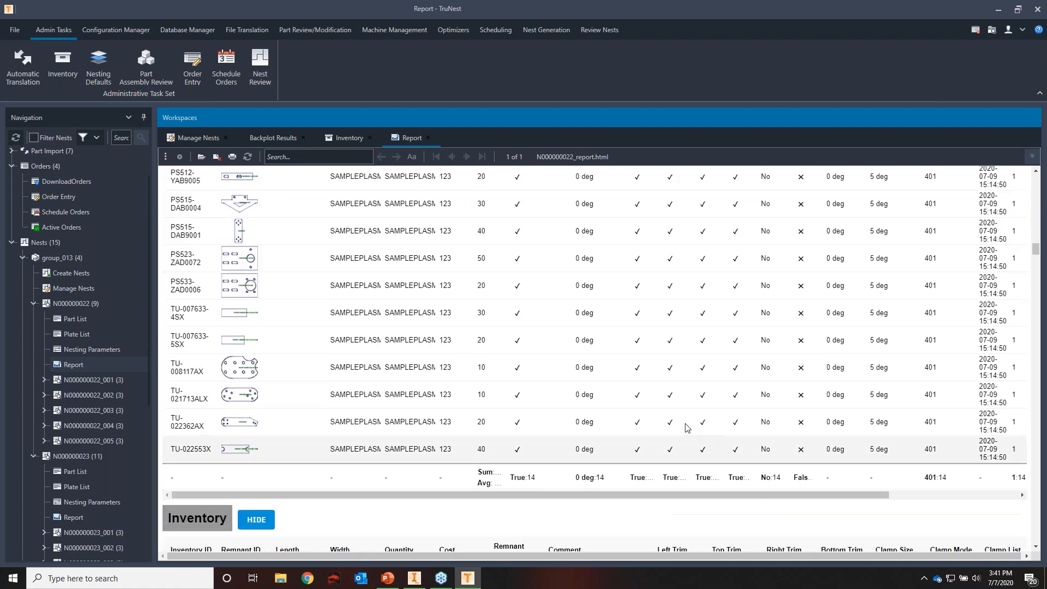
pyautogui.scroll(2, 671, 425)
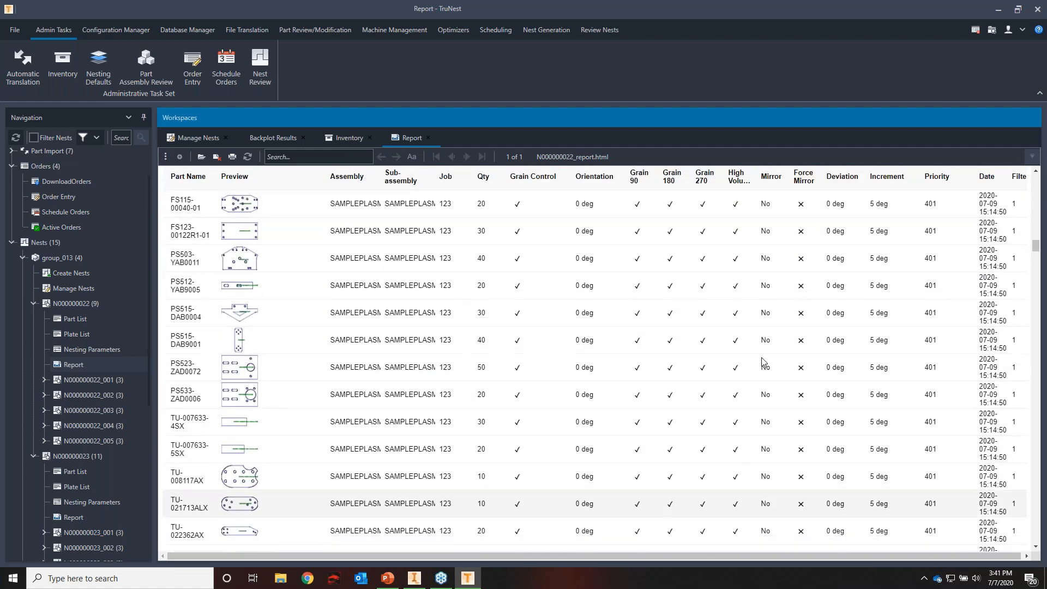
pyautogui.scroll(-2, 677, 393)
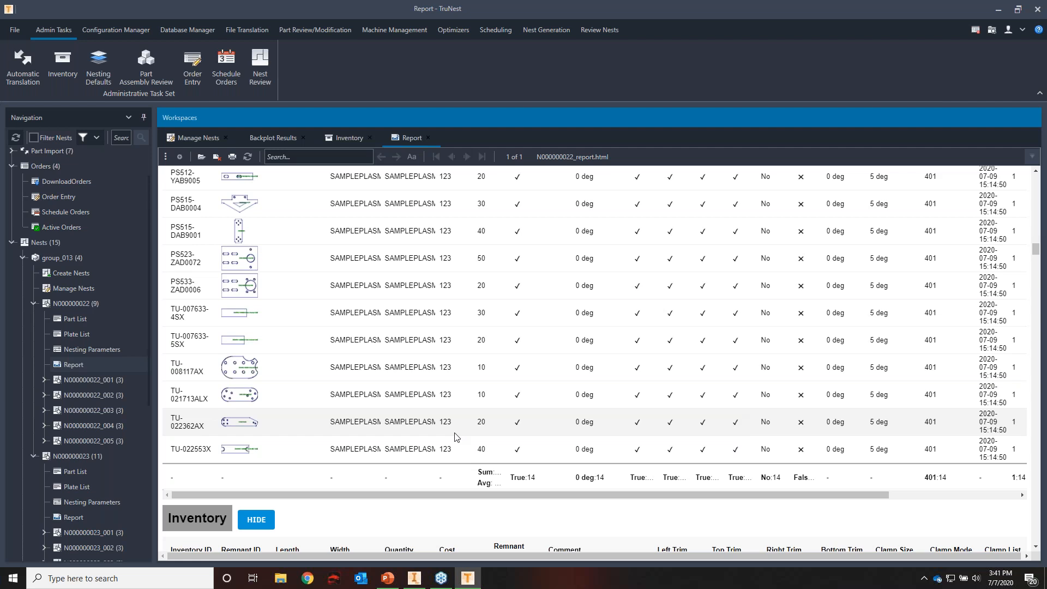
pyautogui.scroll(2, 458, 436)
pyautogui.scroll(-2, 472, 469)
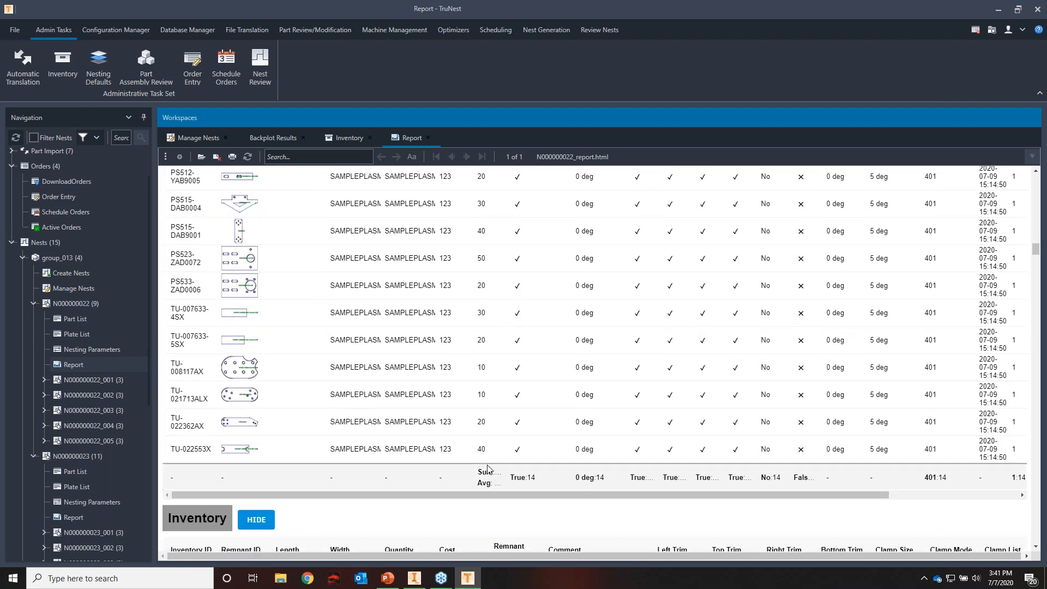
# Review the report's Inventory table and Sheet 1 properties, highlighting the plate's Nesting Efficiency and TrueEfficiency values
pyautogui.scroll(-3, 487, 465)
pyautogui.scroll(-1, 488, 468)
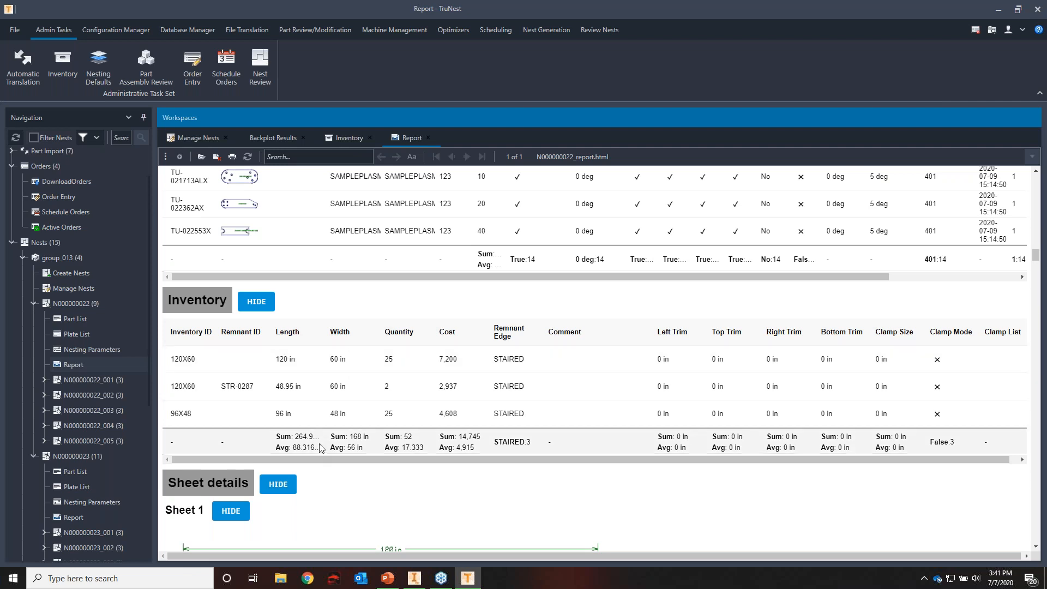
pyautogui.scroll(-2, 322, 447)
pyautogui.scroll(-12, 384, 364)
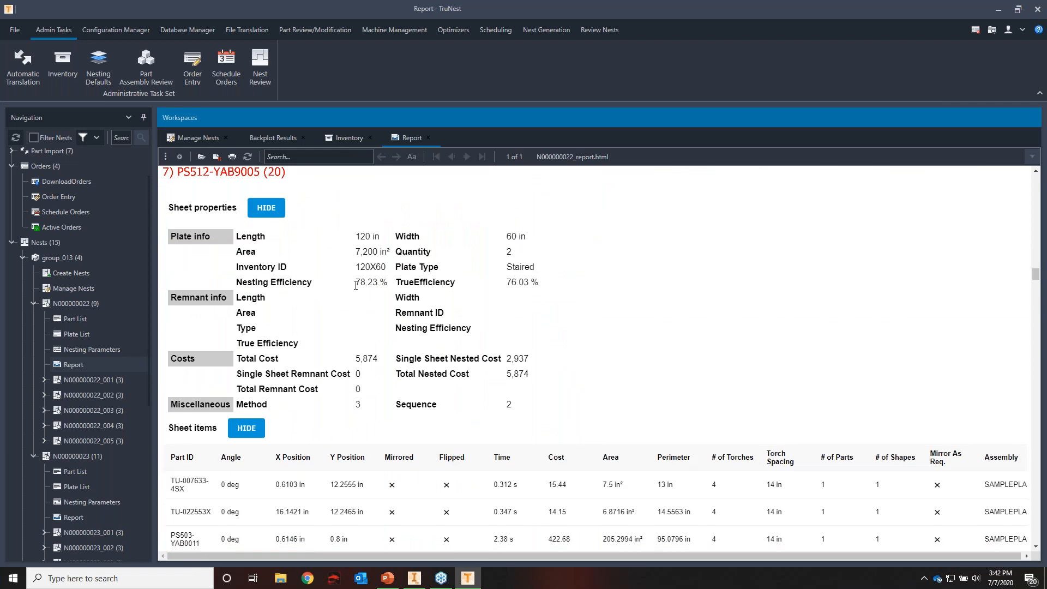
pyautogui.moveTo(355, 282); pyautogui.dragTo(387, 282)
pyautogui.moveTo(507, 282); pyautogui.dragTo(539, 282)
# Highlight the Cost of the first TU-007633-4SX in the Sheet 1 items table, and close the report
pyautogui.scroll(-4, 390, 363)
pyautogui.scroll(-1, 394, 360)
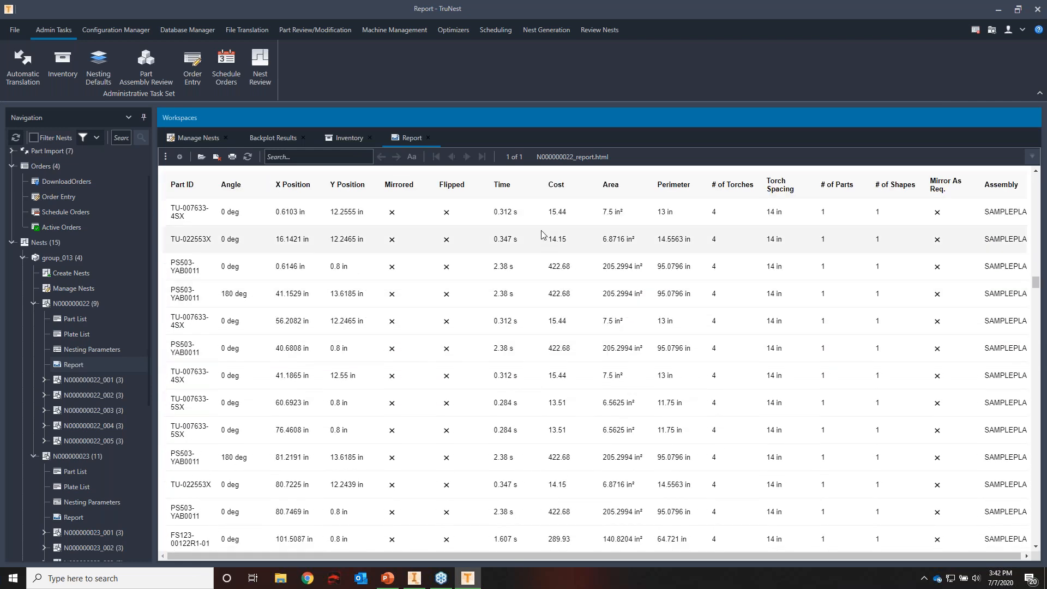
pyautogui.doubleClick(554, 212)
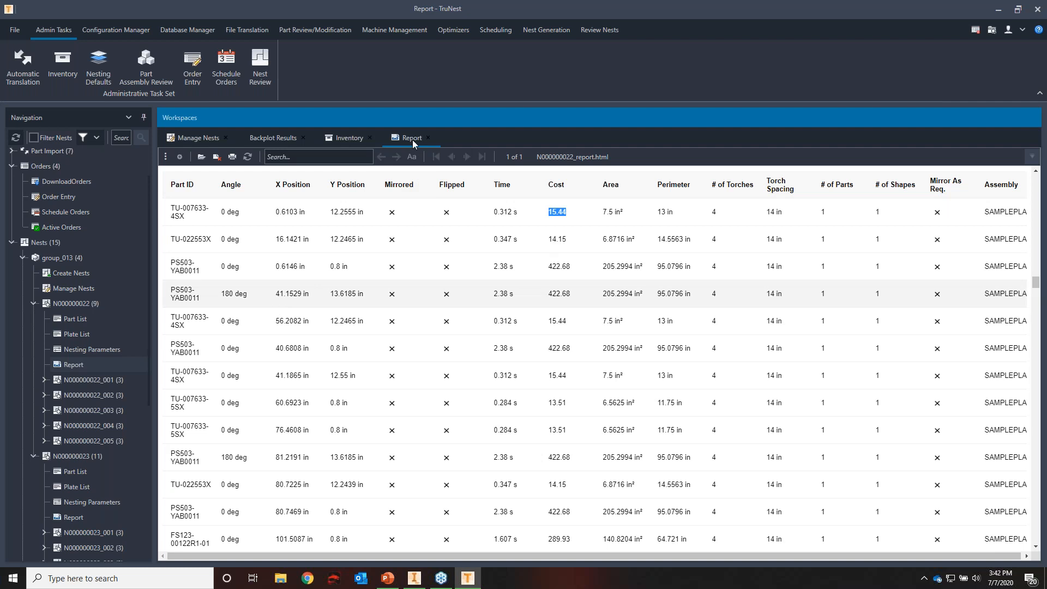
pyautogui.click(430, 139)
pyautogui.click(428, 138)
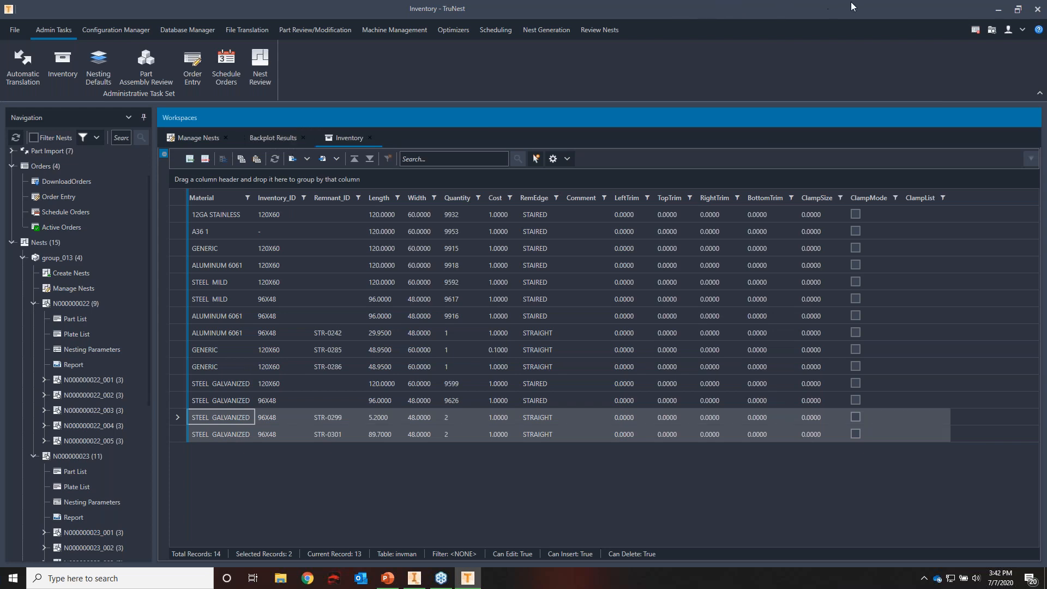
# Switch to the TruNest Webinar.pptx presentation in PowerPoint and start the slide show at the Chain & Bridge Cutting slide
pyautogui.moveTo(382, 586)
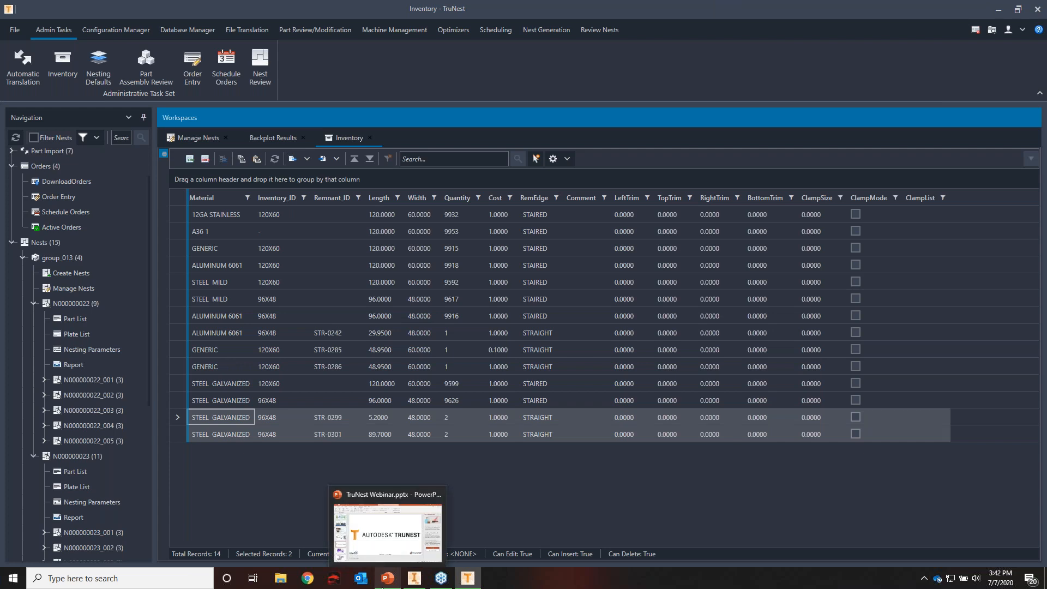
pyautogui.click(388, 526)
pyautogui.click(52, 436)
pyautogui.click(56, 55)
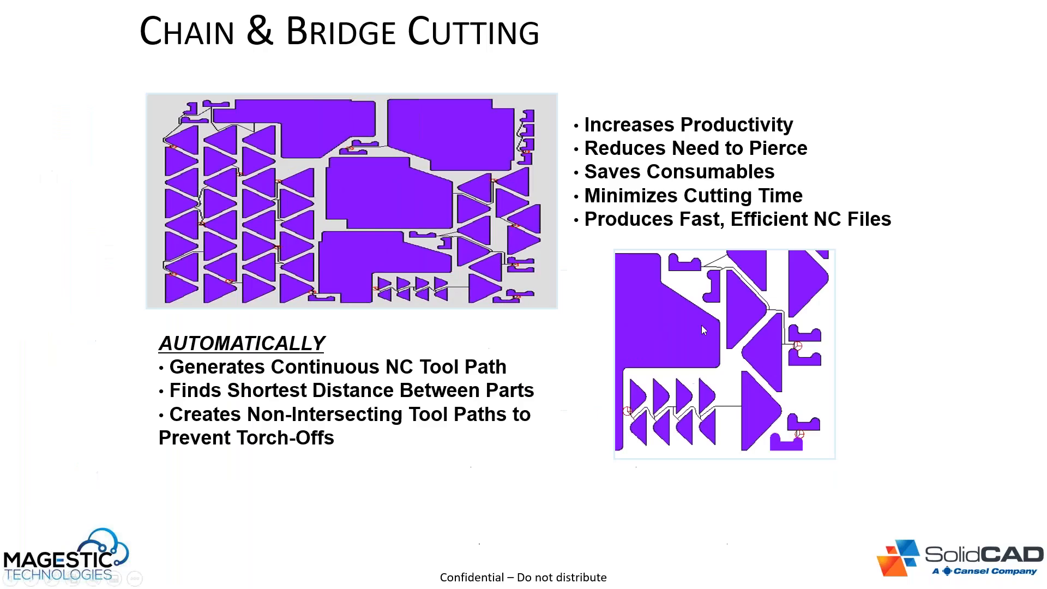